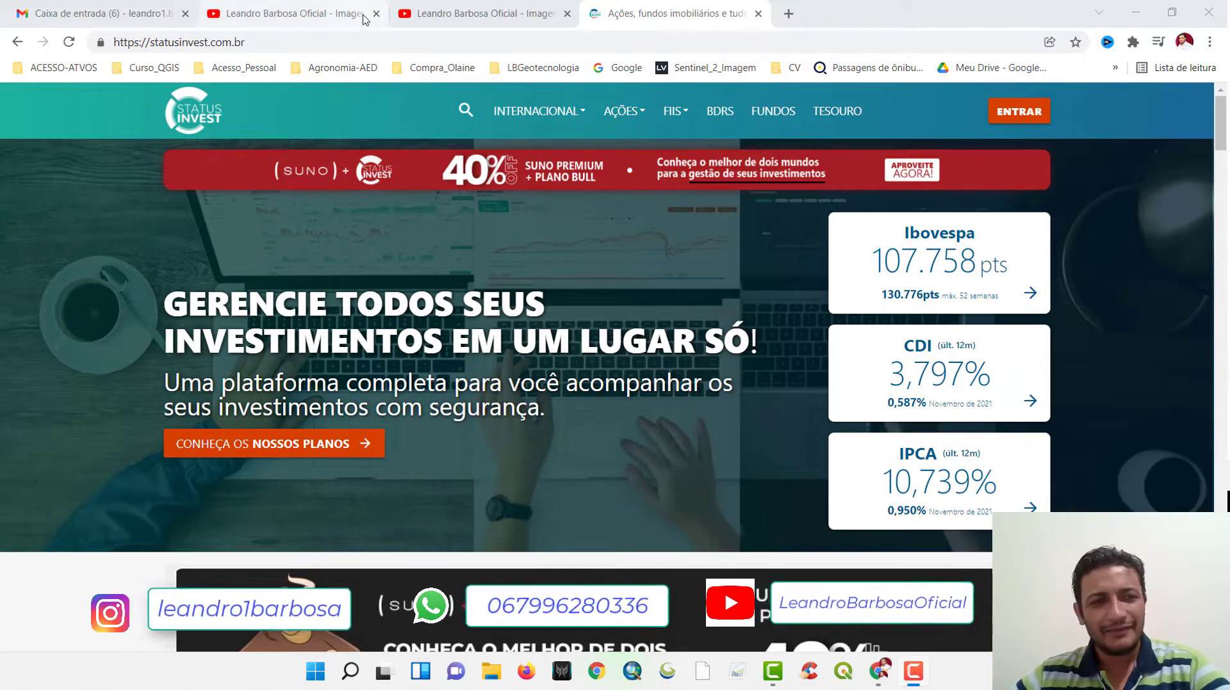
Highlight 'statusinvest' in the address bar, then deselect it without changing the address.
left_click(352, 37)
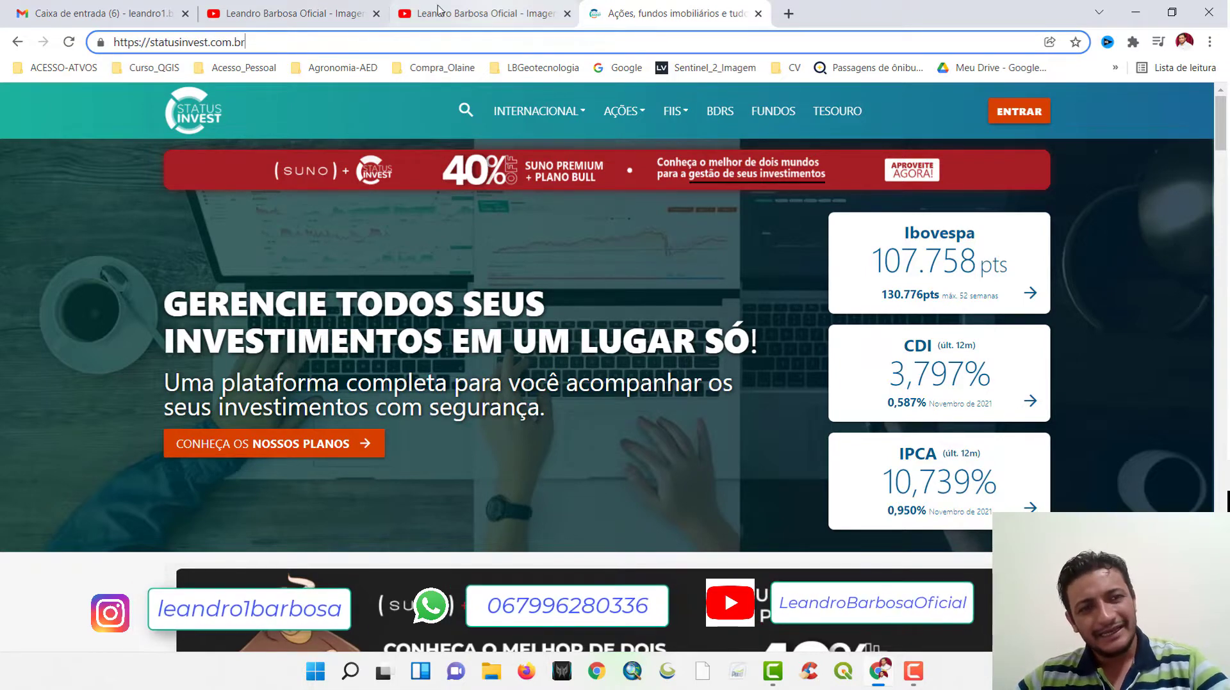
left_click(163, 44)
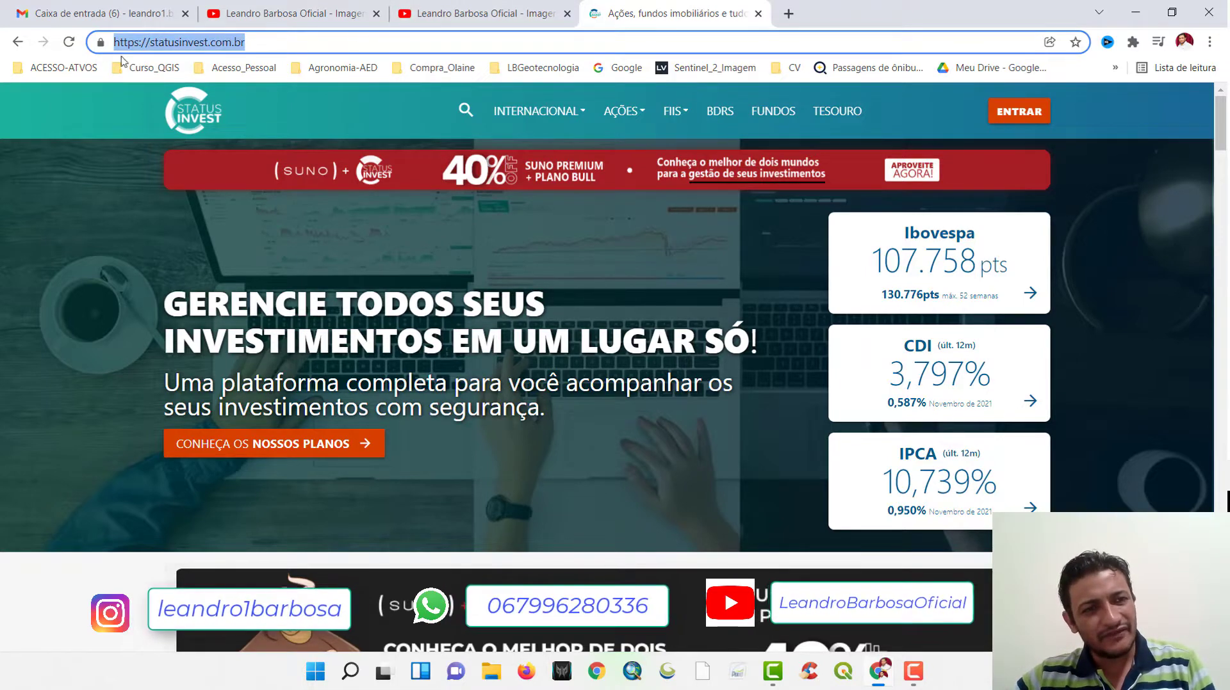
left_click(164, 43)
left_click_drag(150, 44, 211, 44)
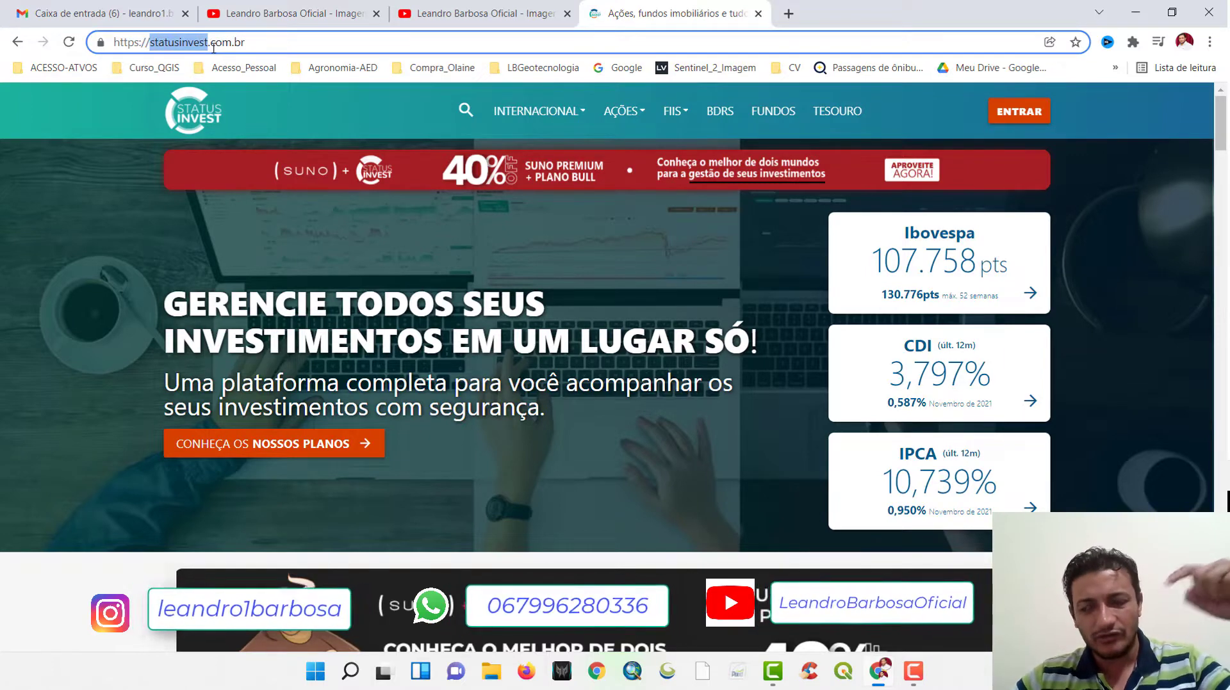
left_click(272, 42)
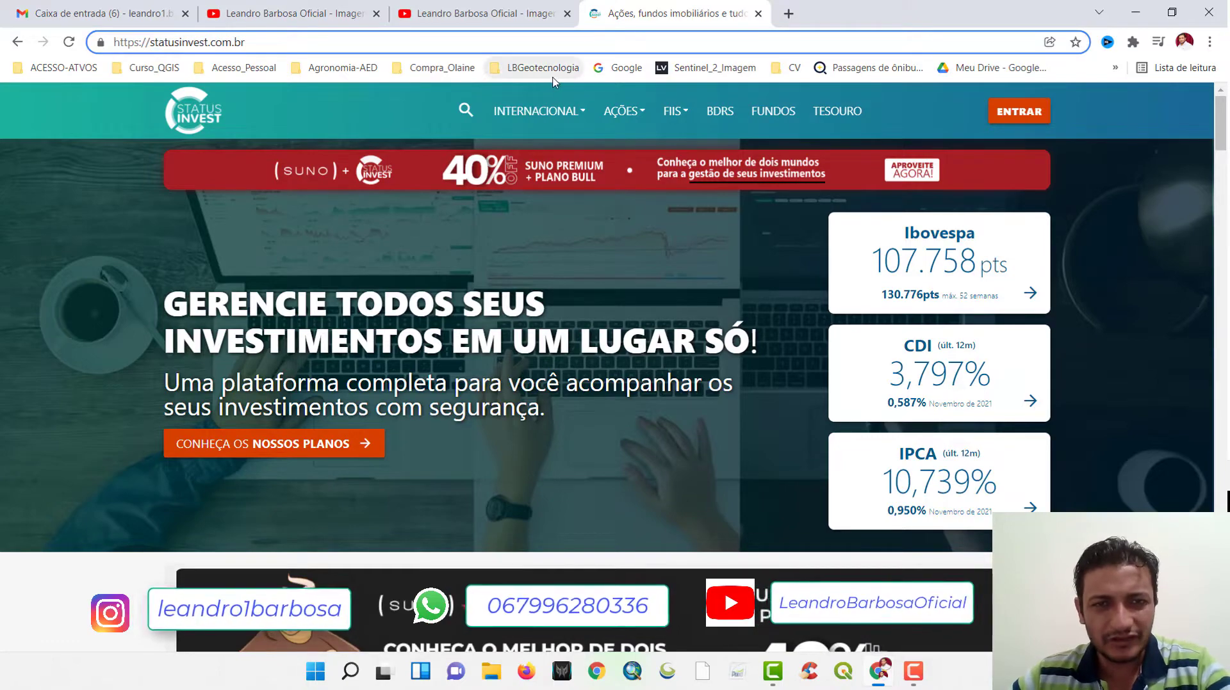
View the YouTube channel's home page, then return to and reload the Status Invest home page.
left_click(481, 13)
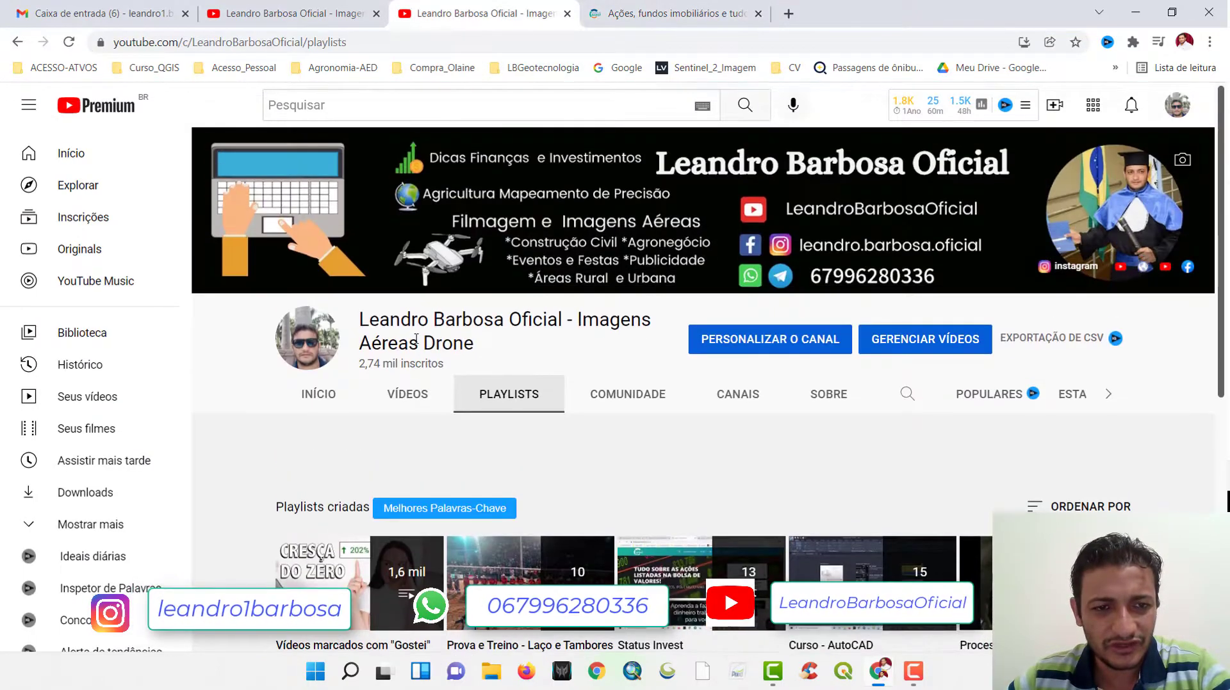
left_click(318, 394)
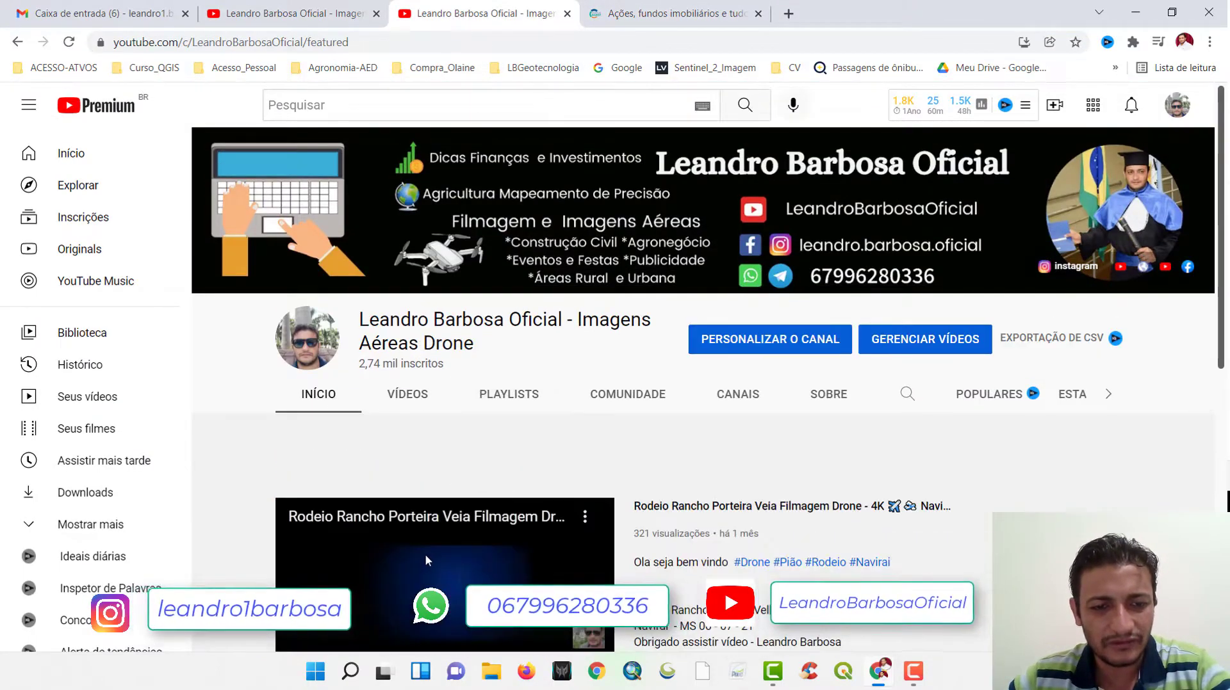
left_click(690, 6)
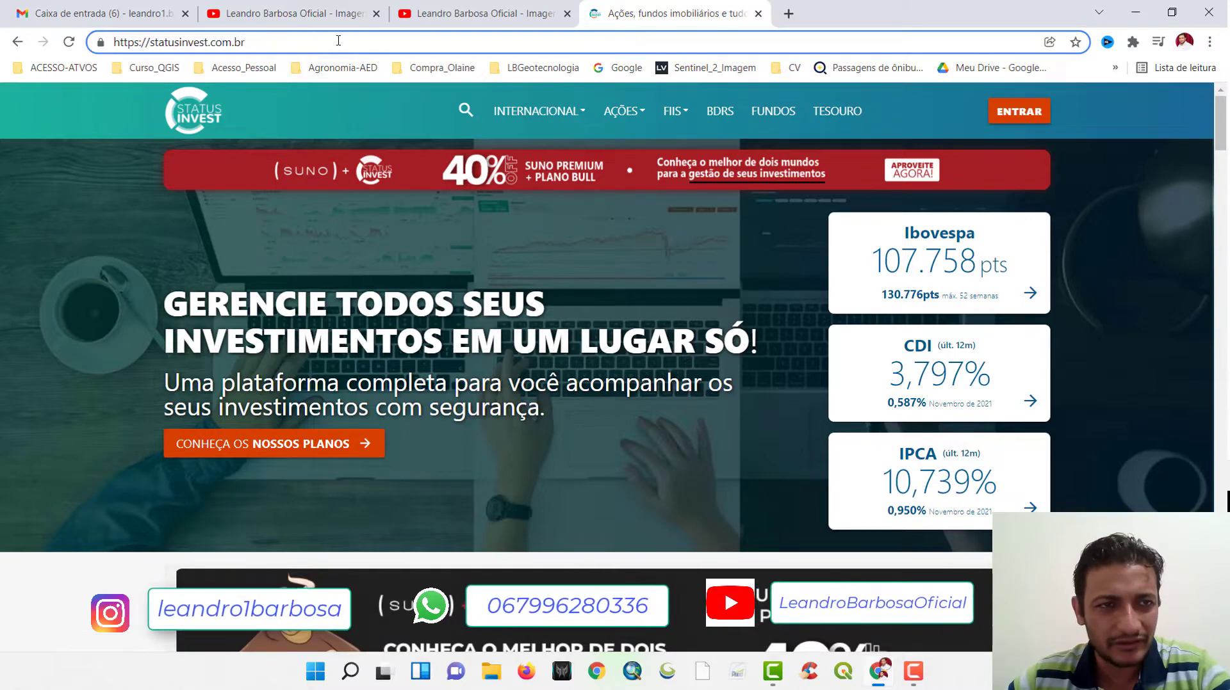
scroll(707, 365, "down", 10)
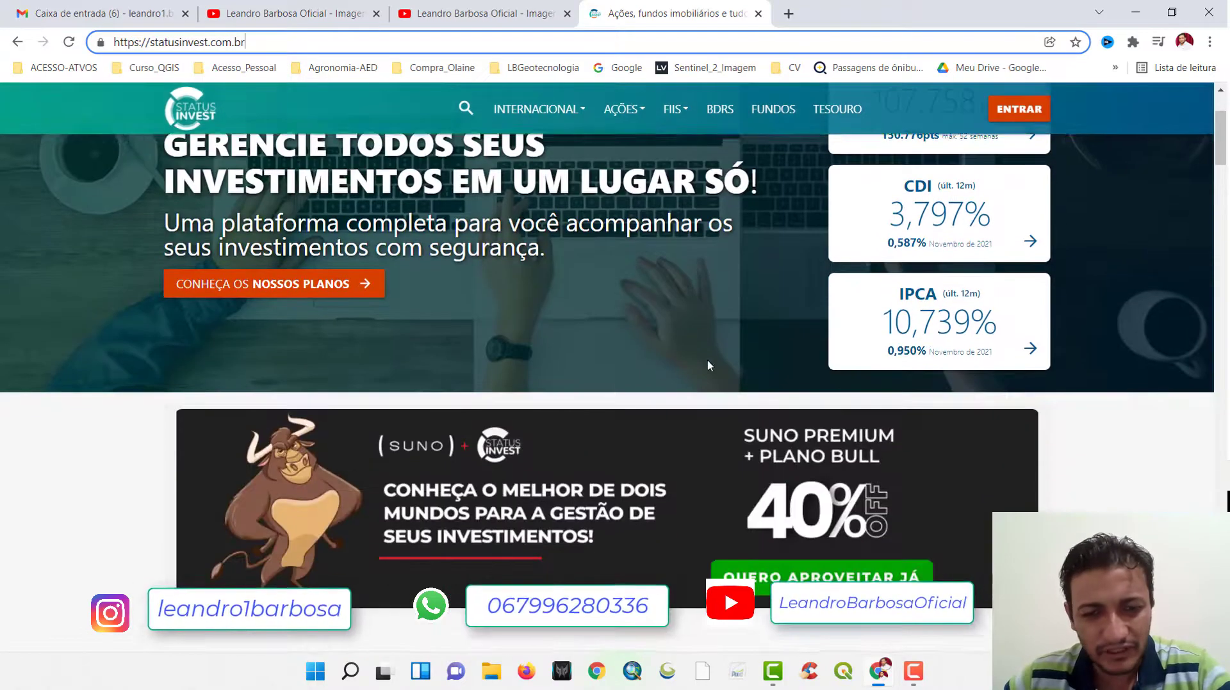
scroll(358, 241, "up", 10)
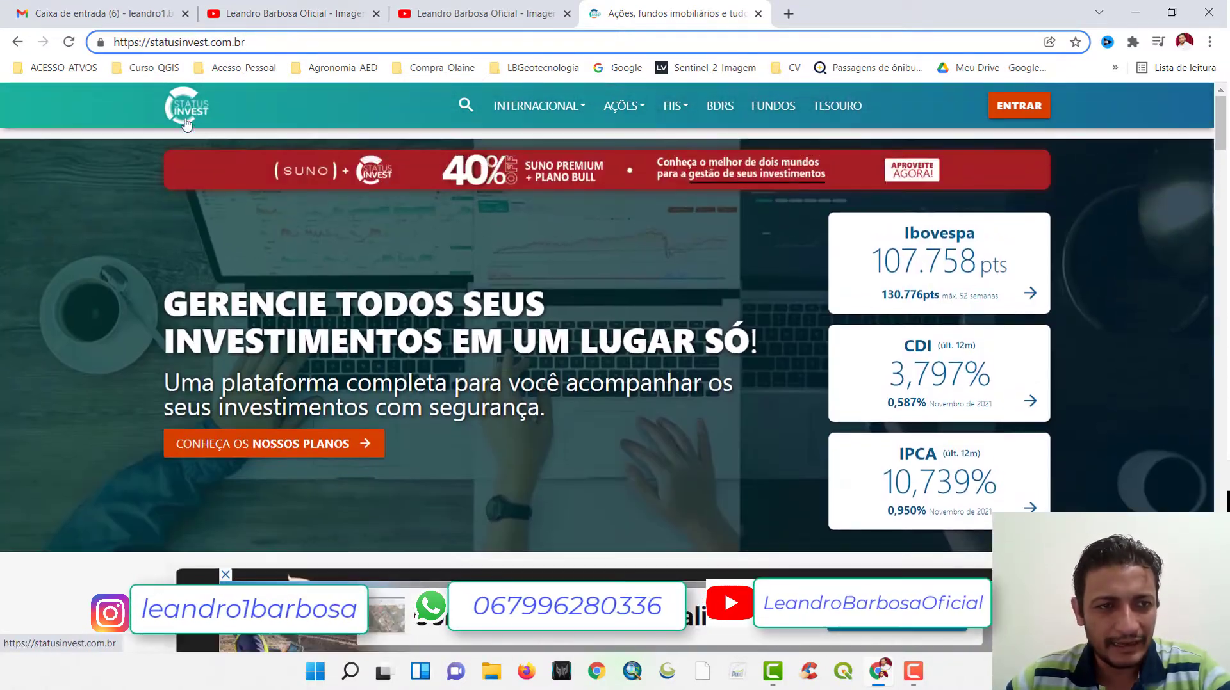
left_click(249, 134)
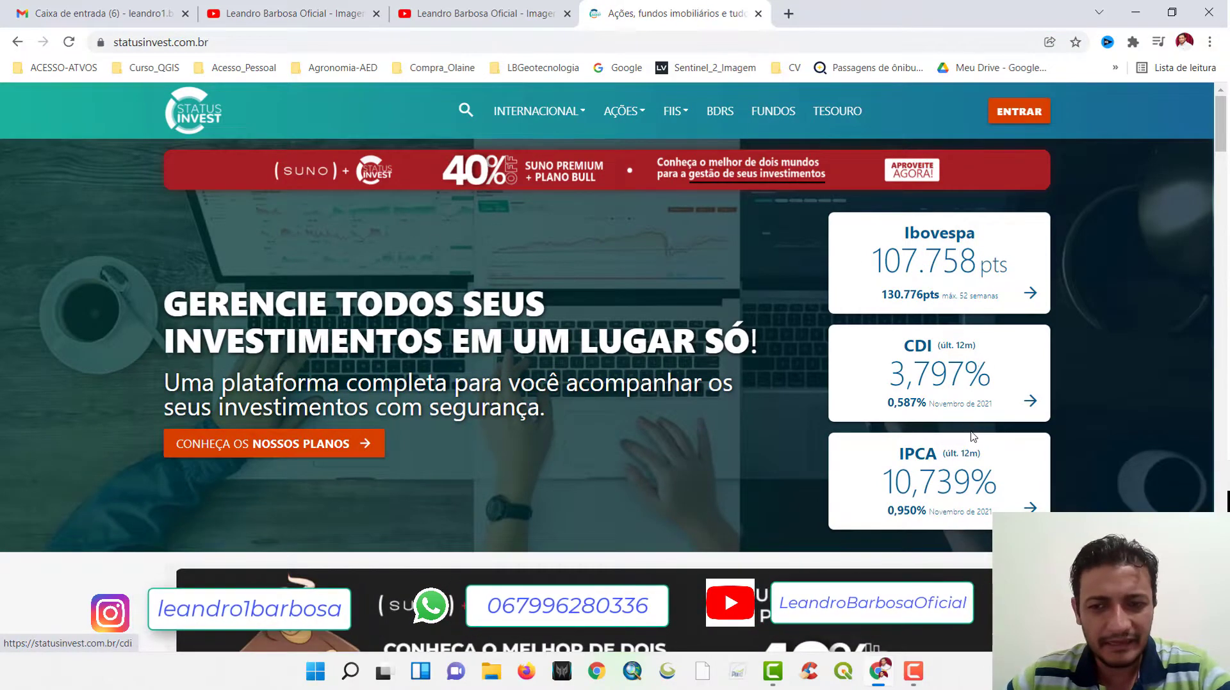
Scroll down through the Status Invest home page and back up again.
scroll(400, 355, "down", 6)
scroll(401, 355, "down", 4)
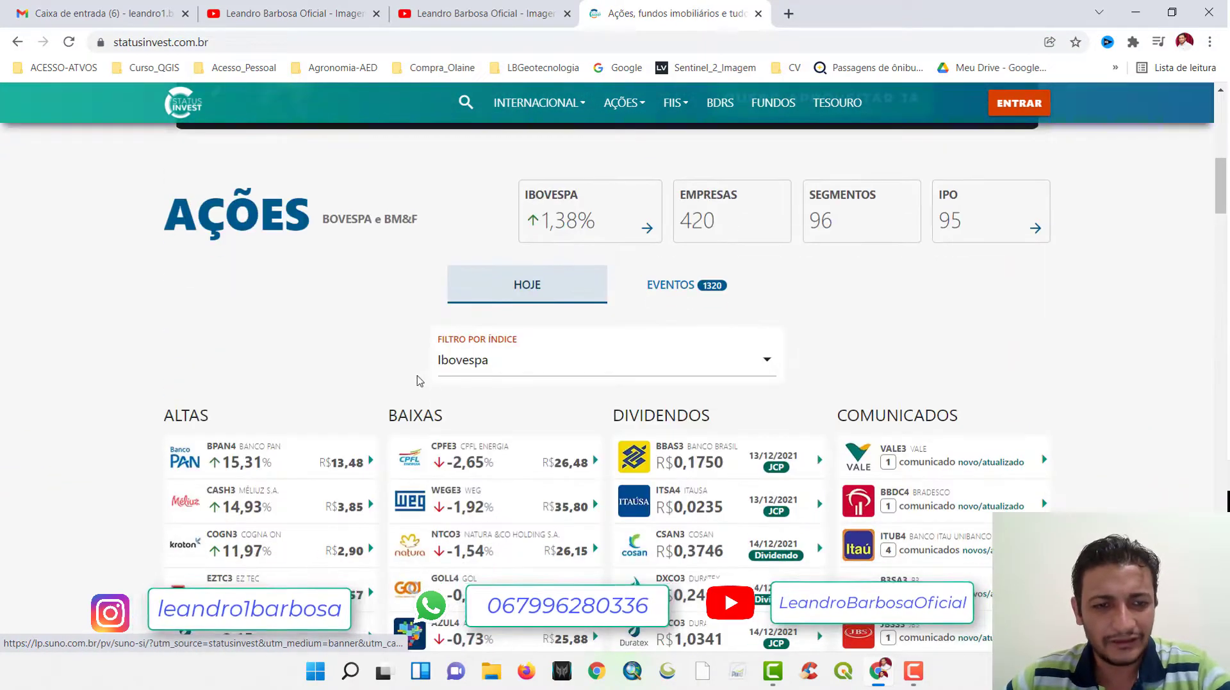
scroll(567, 343, "down", 1)
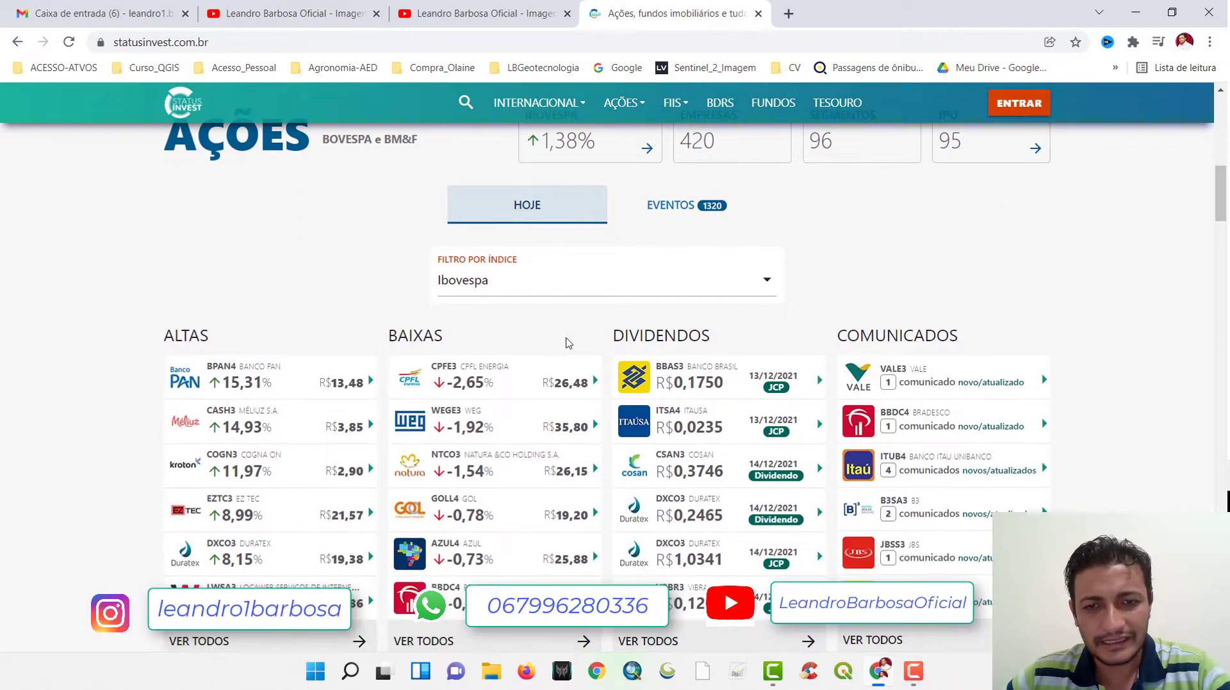
scroll(494, 379, "down", 4)
scroll(486, 391, "down", 2)
scroll(481, 399, "down", 4)
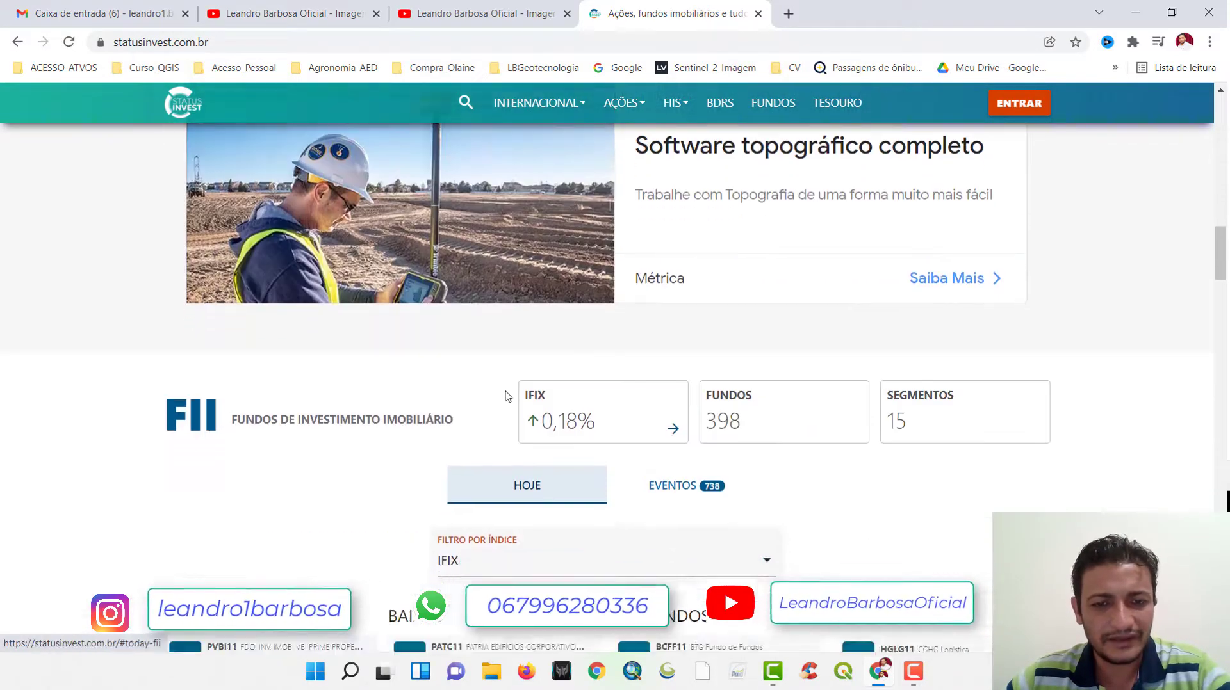
scroll(489, 404, "down", 4)
scroll(448, 397, "down", 5)
scroll(378, 384, "down", 4)
scroll(393, 376, "down", 2)
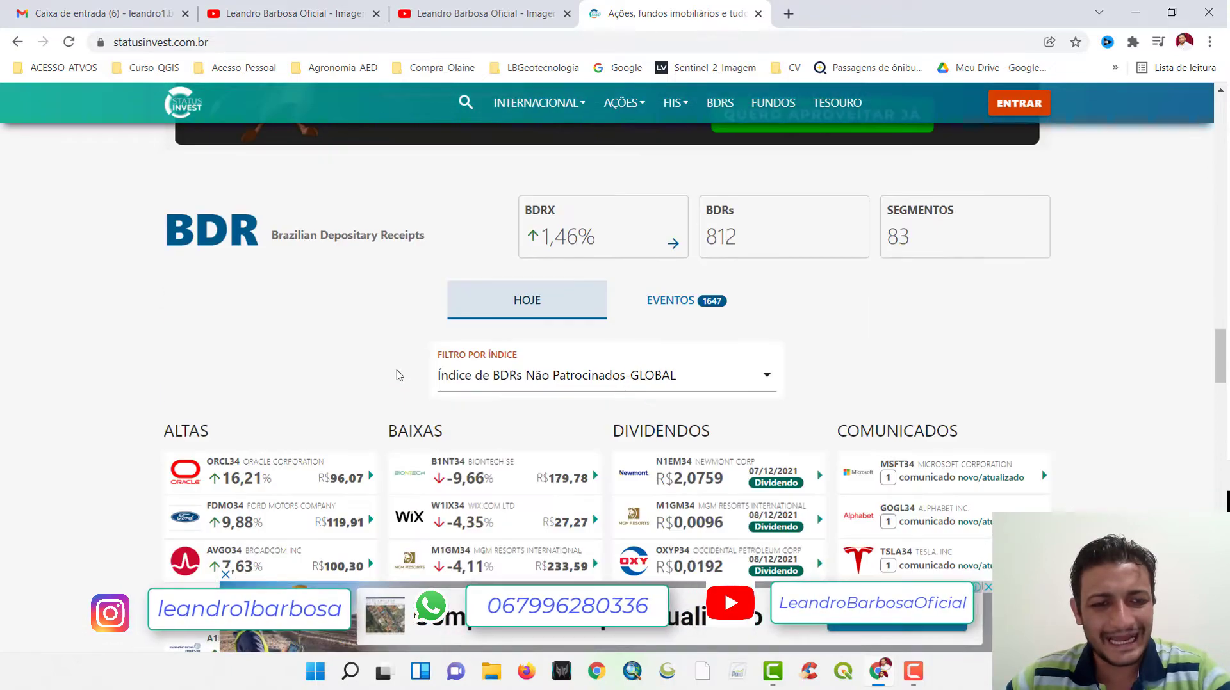
scroll(396, 374, "down", 4)
scroll(343, 356, "up", 4)
scroll(326, 326, "down", 3)
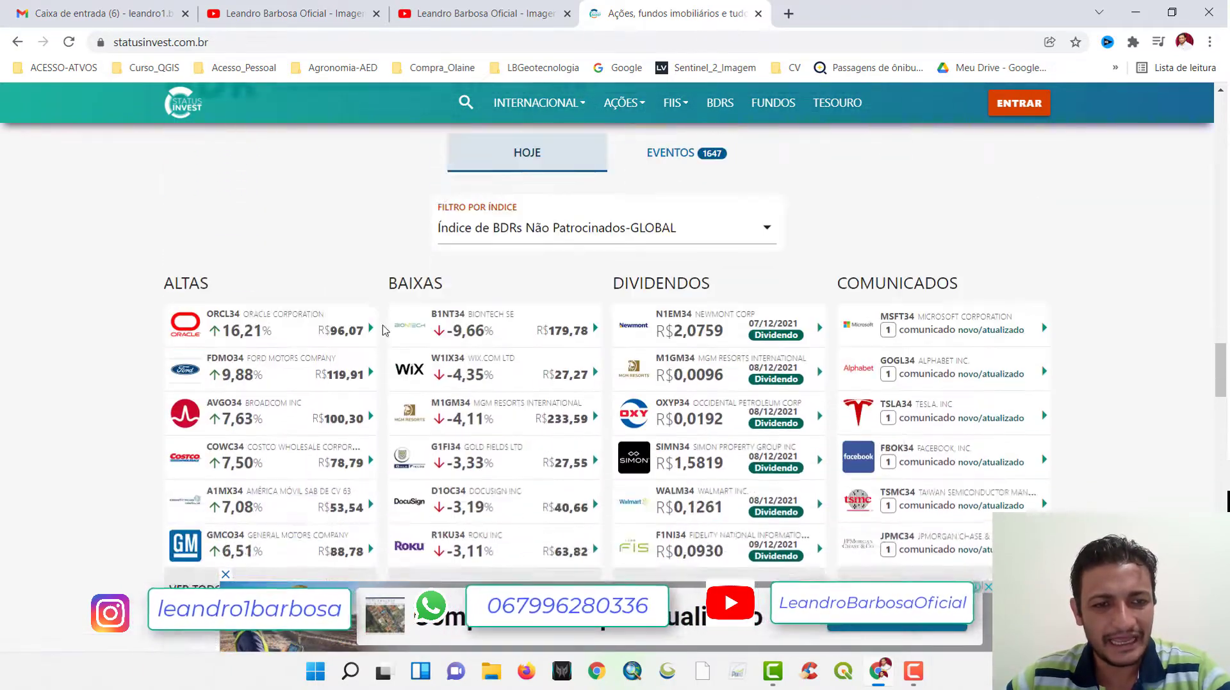
scroll(384, 330, "down", 4)
scroll(384, 331, "down", 6)
scroll(385, 333, "down", 3)
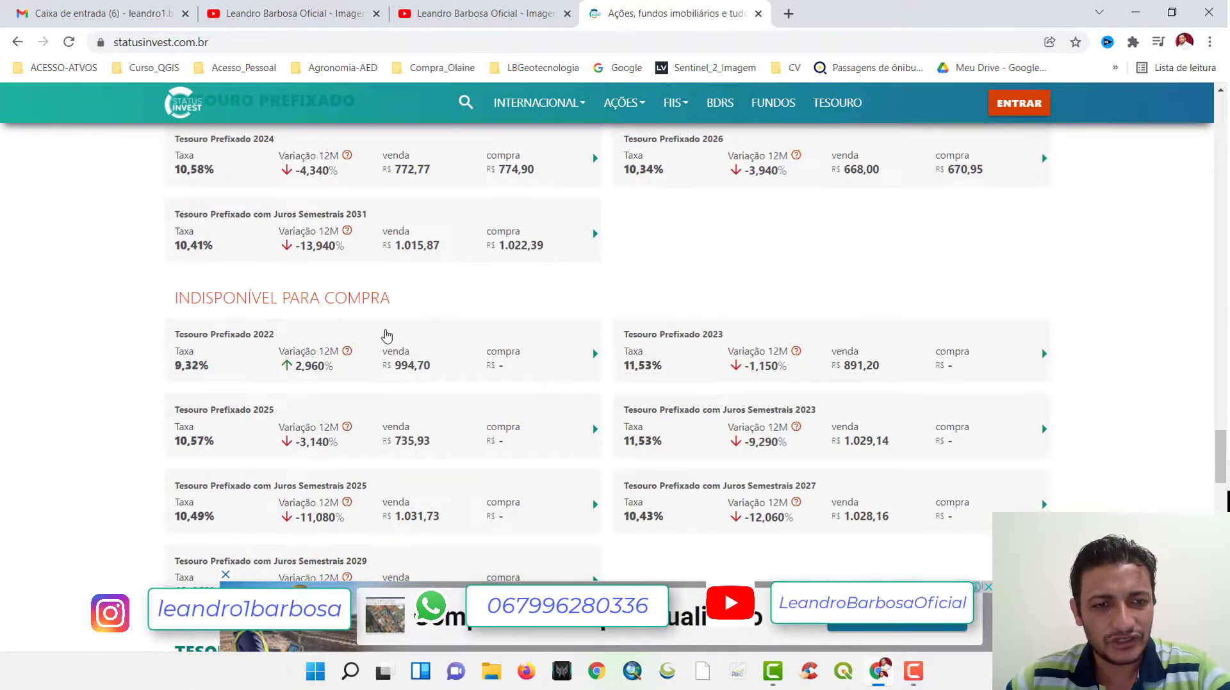
scroll(386, 334, "down", 6)
scroll(385, 332, "down", 2)
scroll(384, 329, "down", 6)
scroll(384, 329, "down", 3)
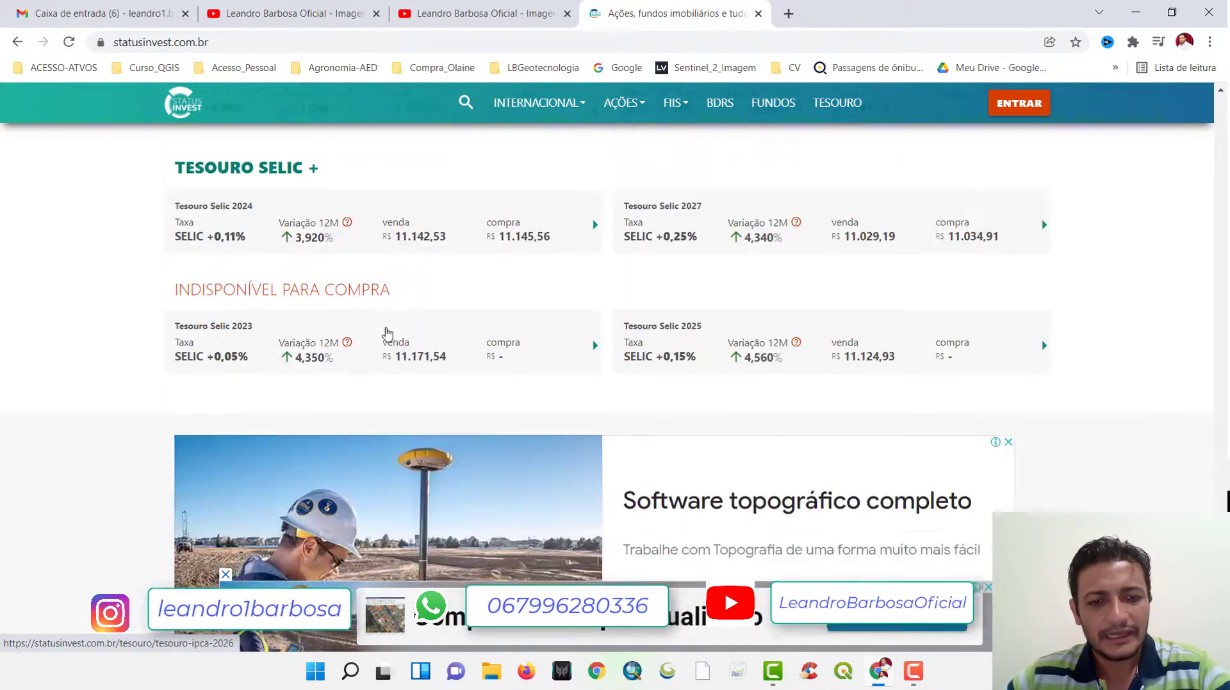
scroll(390, 331, "down", 7)
scroll(897, 151, "up", 5)
scroll(848, 170, "up", 4)
scroll(760, 206, "up", 5)
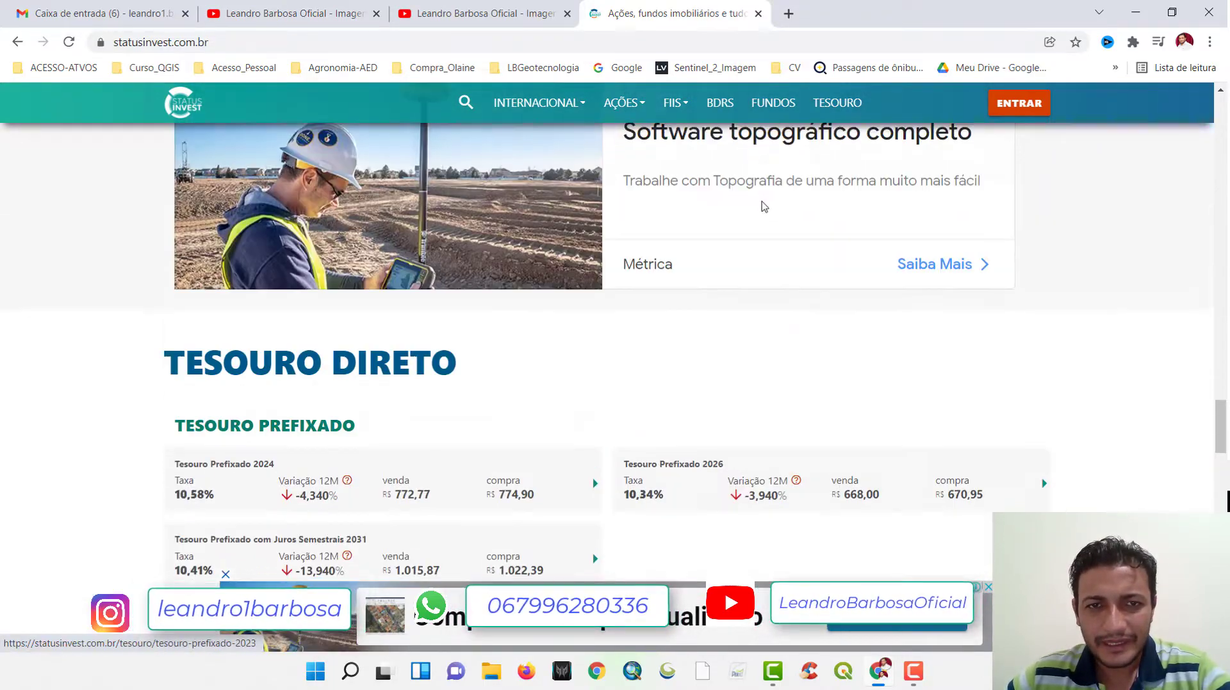
scroll(767, 210, "up", 5)
scroll(768, 210, "up", 10)
left_click_drag(1217, 280, 990, 56)
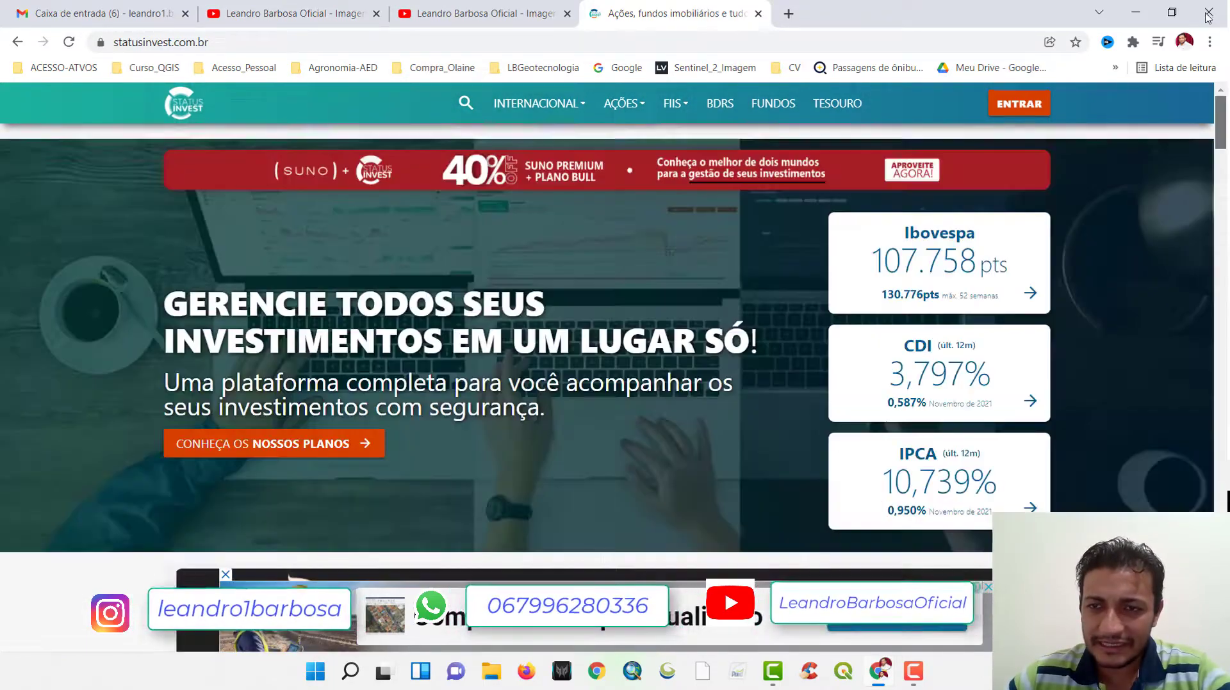
Bring up the ENTRAR sign-in form, then open a new tab's Acesso_Pessoal bookmarks folder.
left_click(1028, 126)
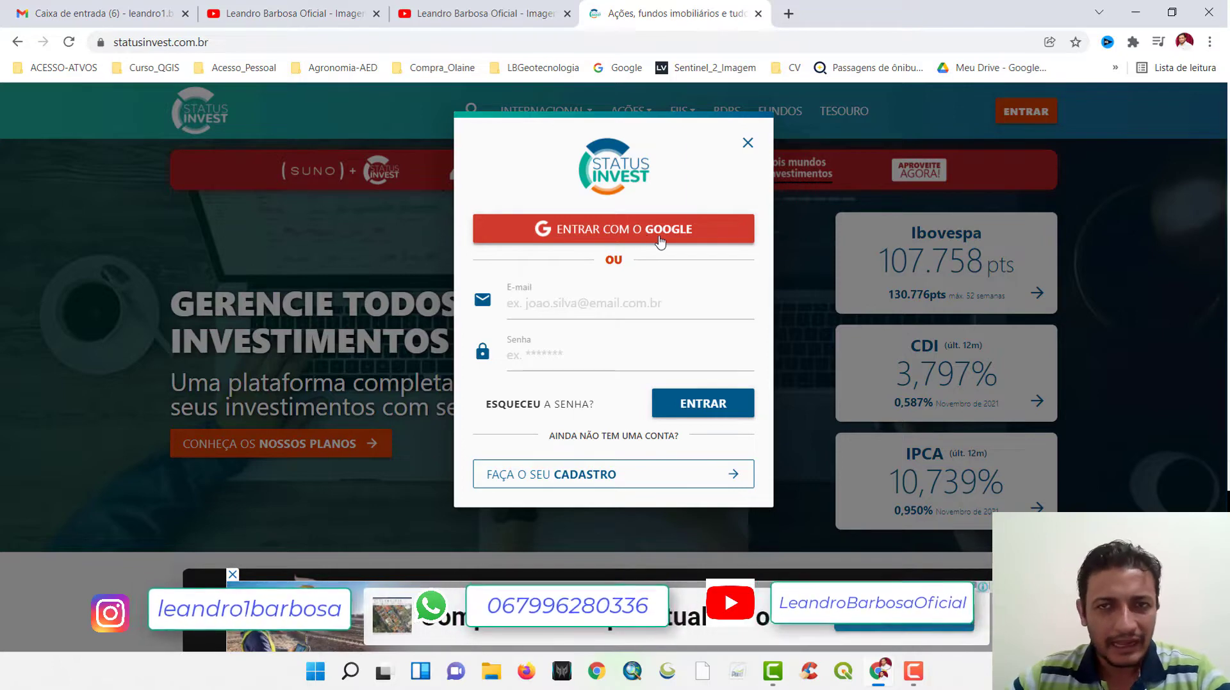
key("ctrl+t")
left_click(243, 67)
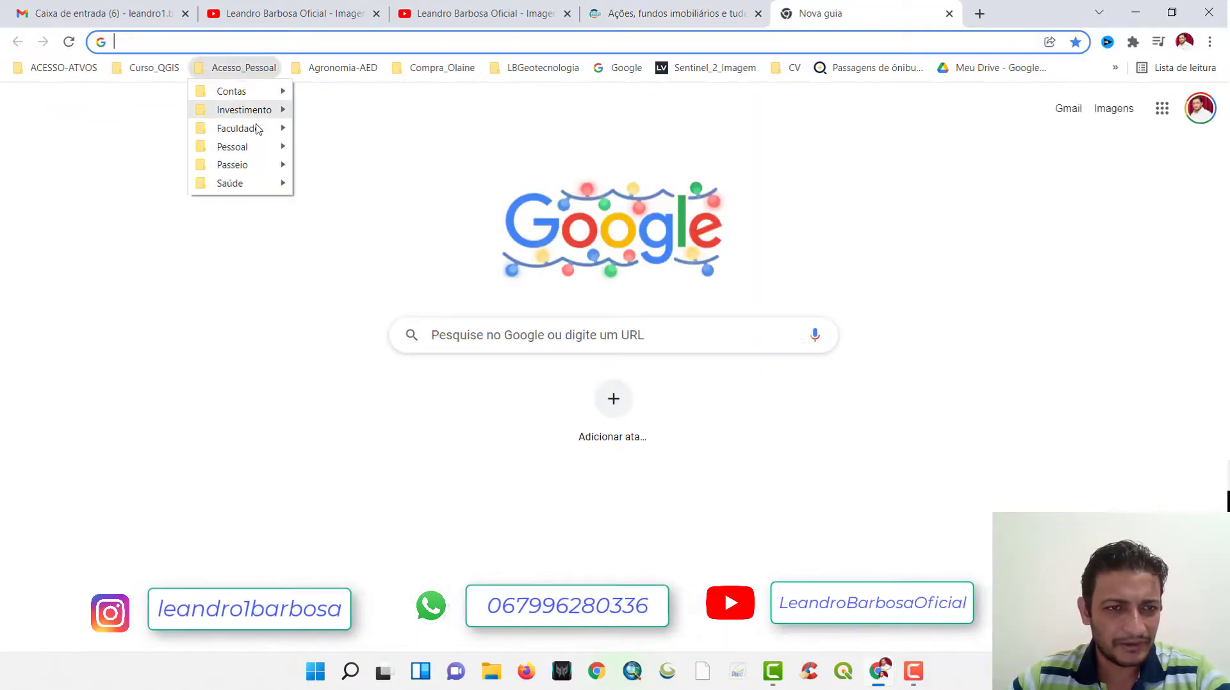
Display the Investimento subfolder's bookmarks within the Acesso_Pessoal folder.
mouse_move(260, 148)
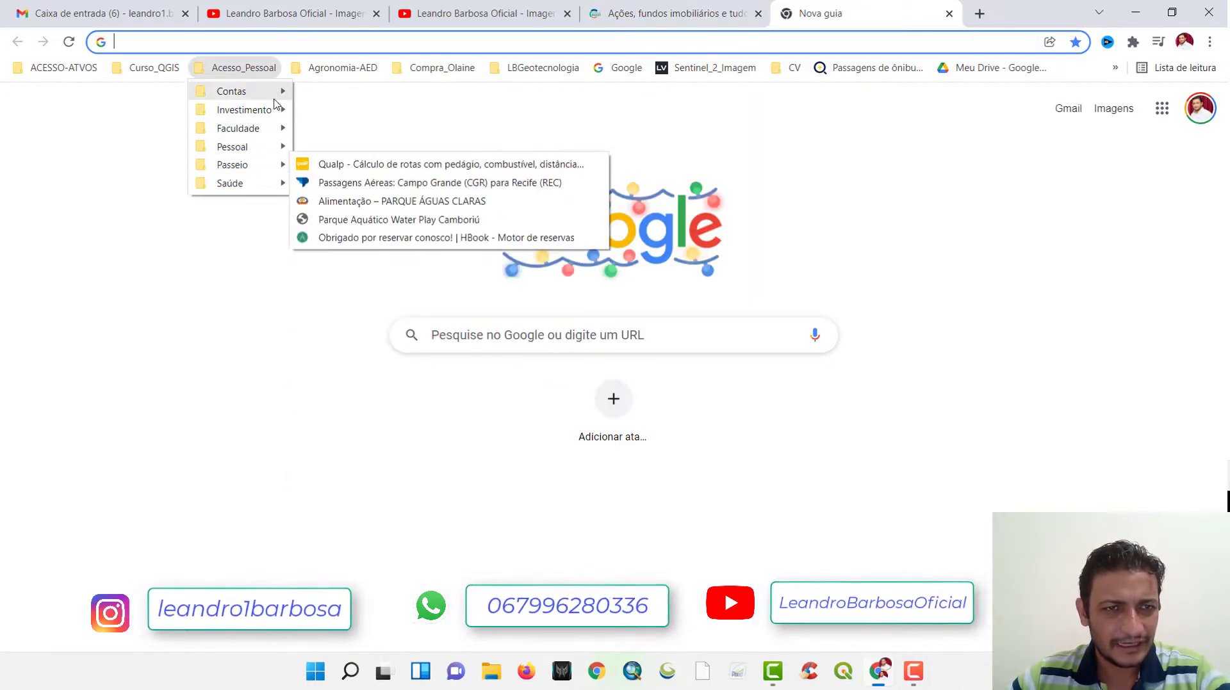
mouse_move(269, 110)
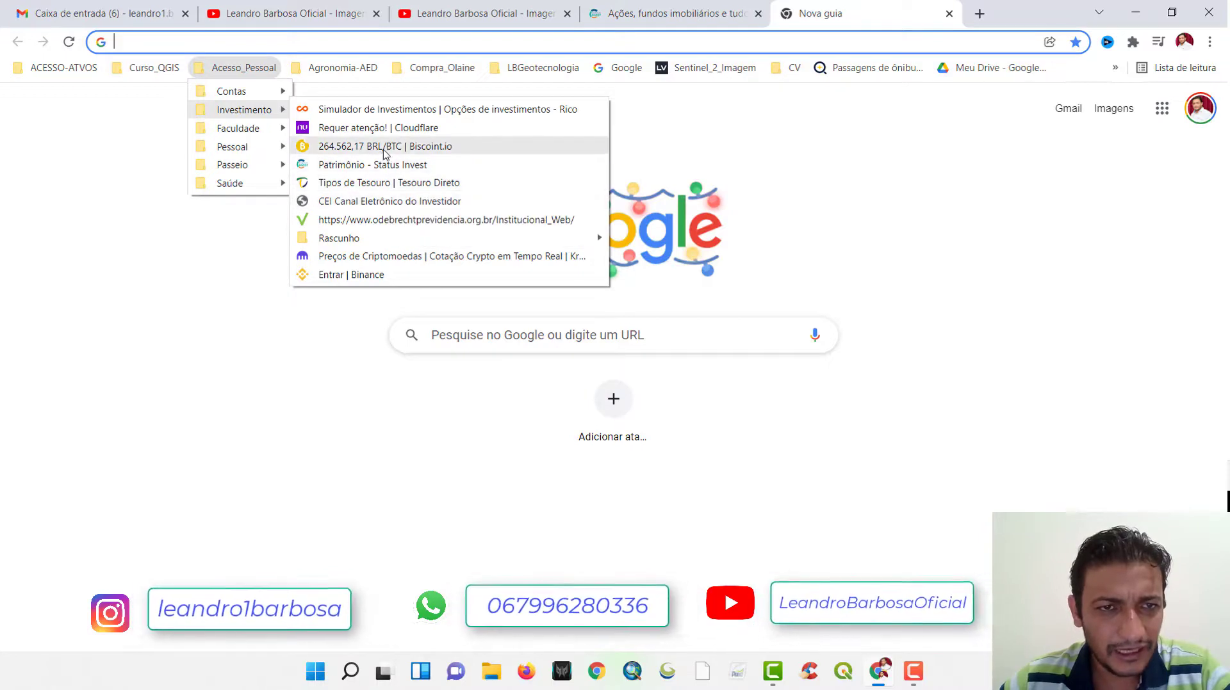
Load the saved Nu Invest broker login page from the bookmarks.
left_click(398, 129)
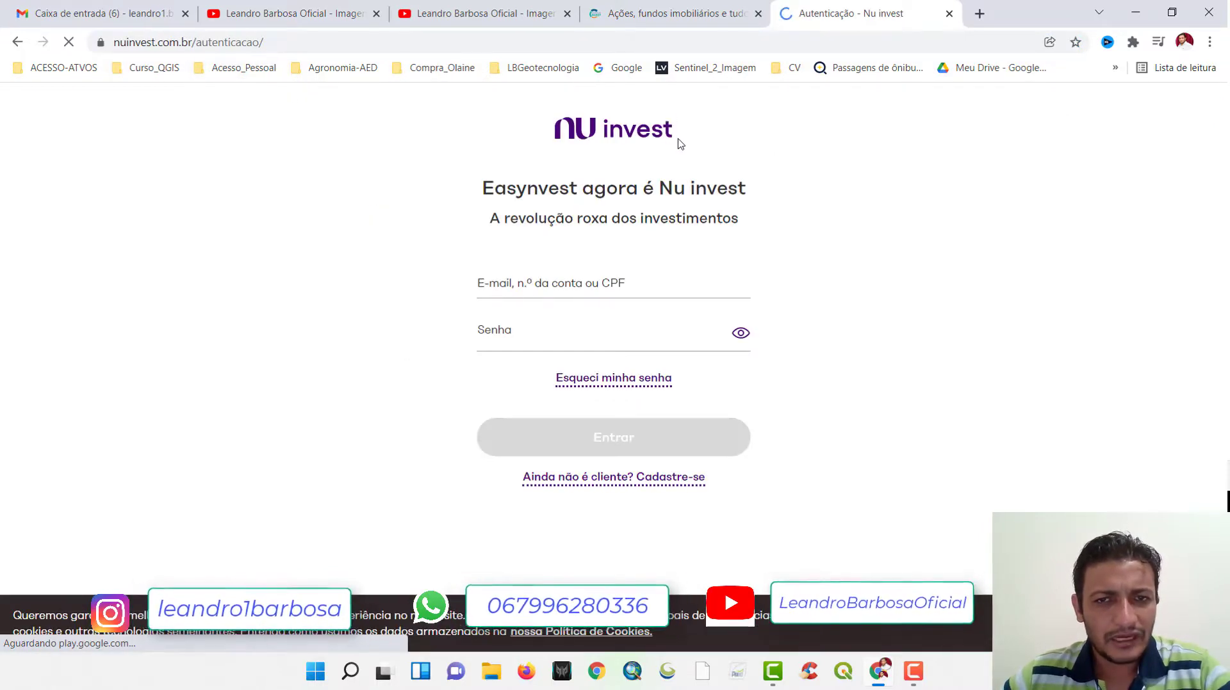
left_click_drag(631, 139, 719, 153)
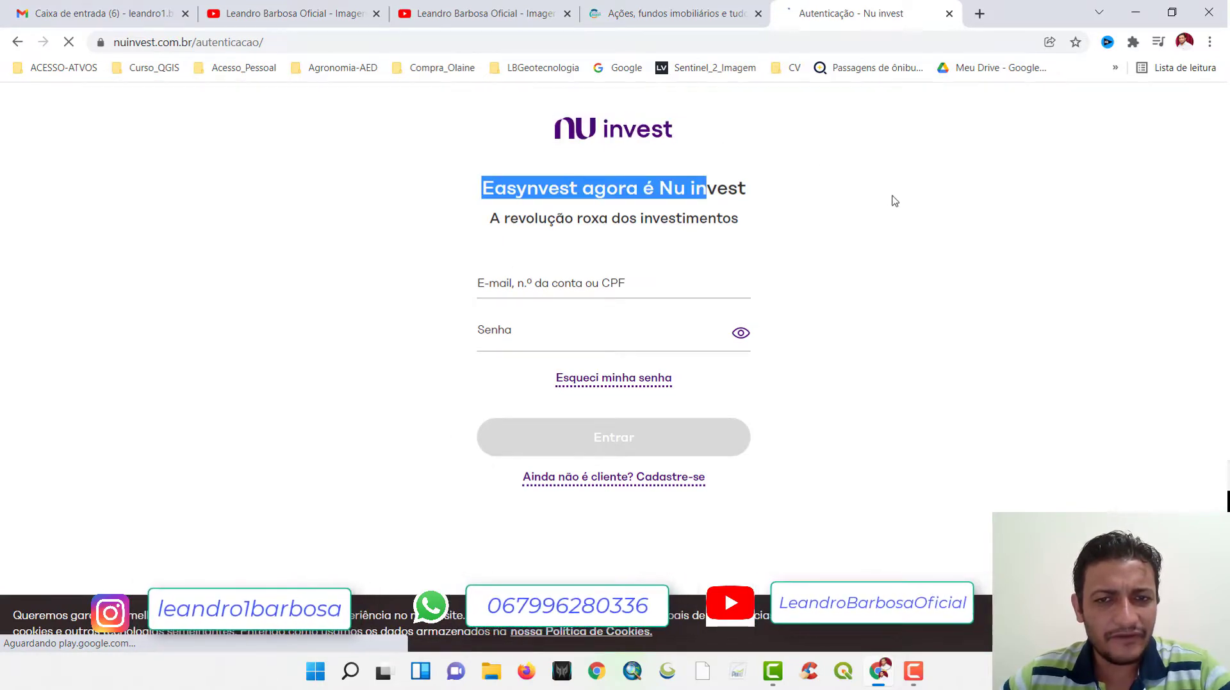
left_click(726, 182)
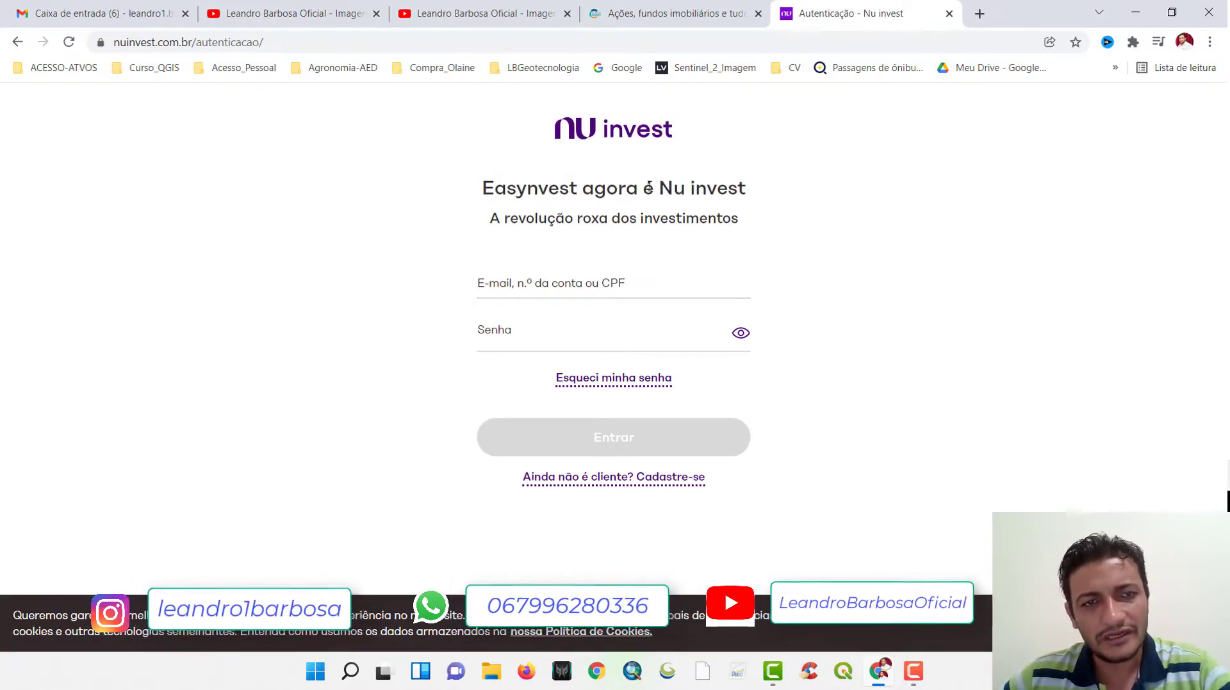
Open the Rico site in a new tab from the Acesso_Pessoal bookmarks.
left_click(979, 13)
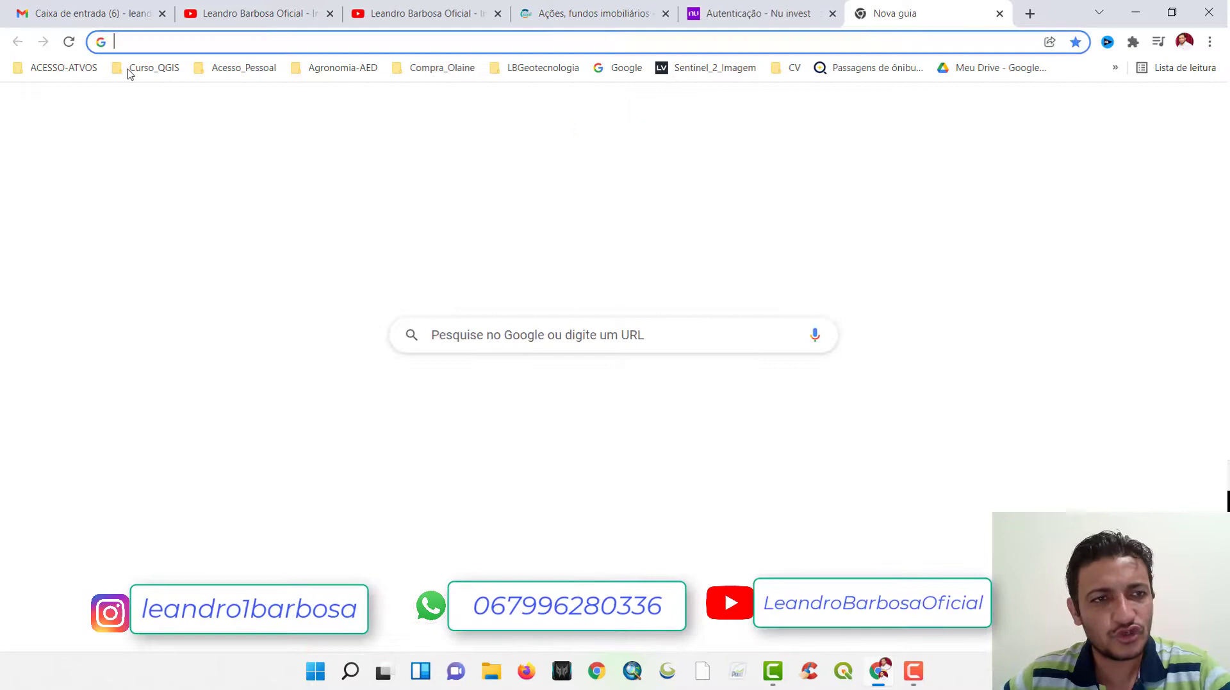
left_click(221, 69)
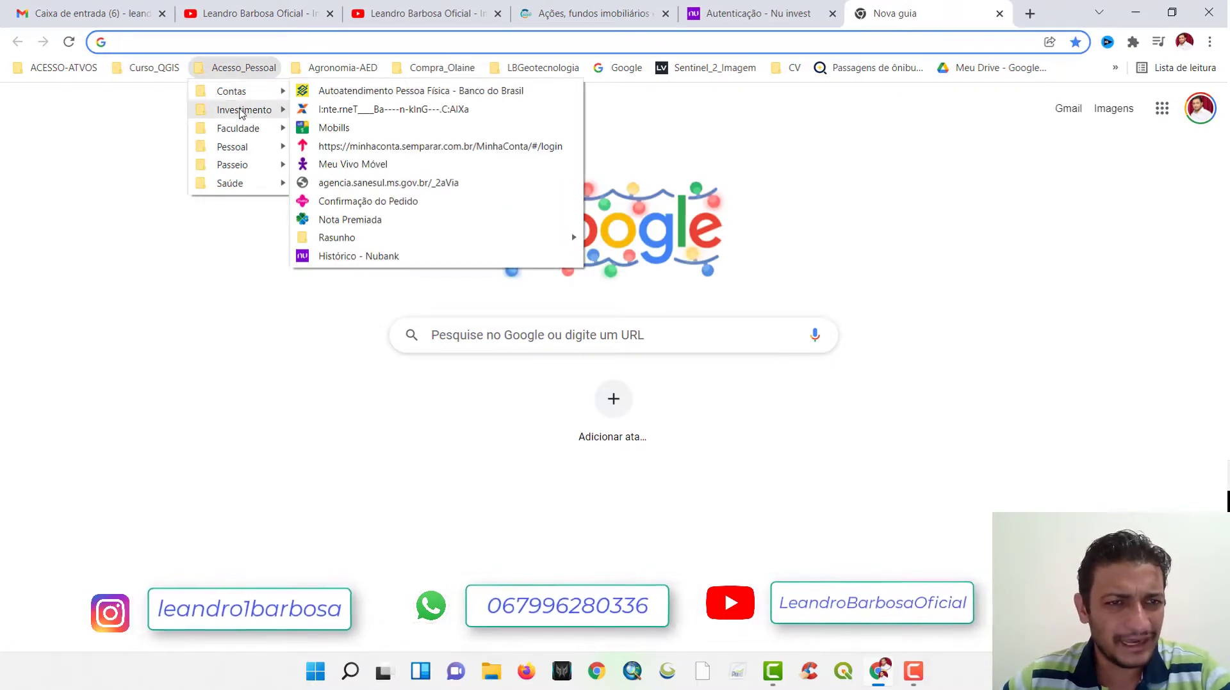
left_click(320, 111)
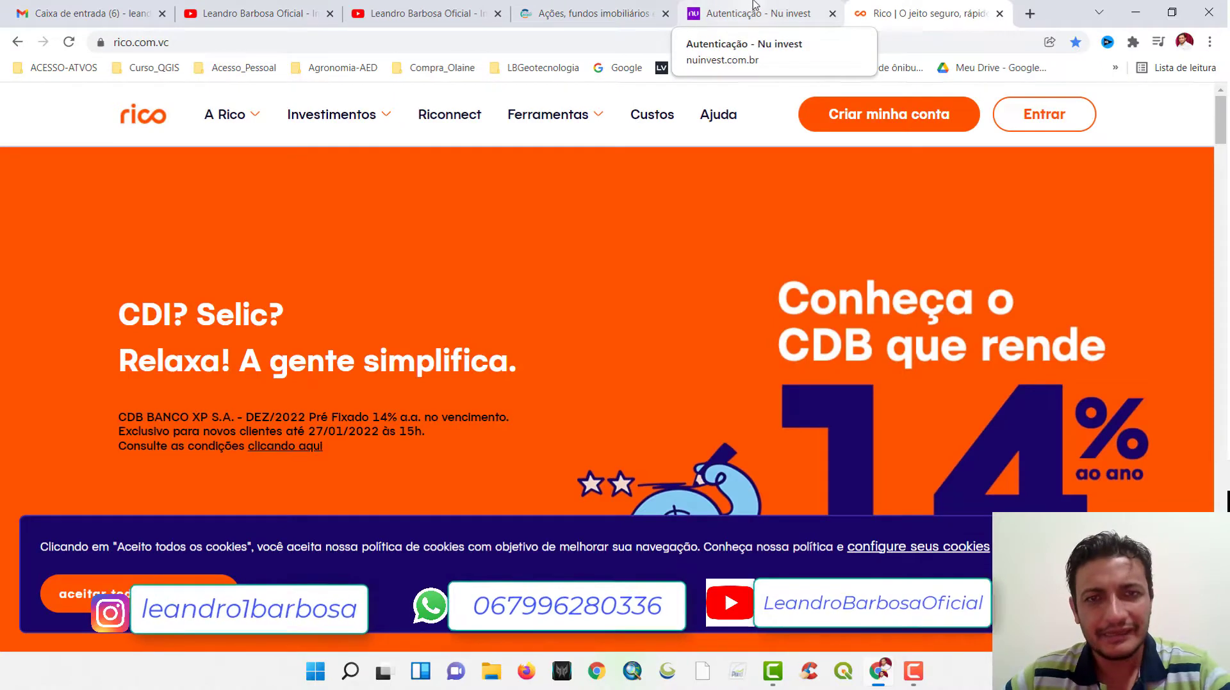
Compare the Nu Invest and Rico tabs, then sign in to Status Invest with Google.
left_click(754, 8)
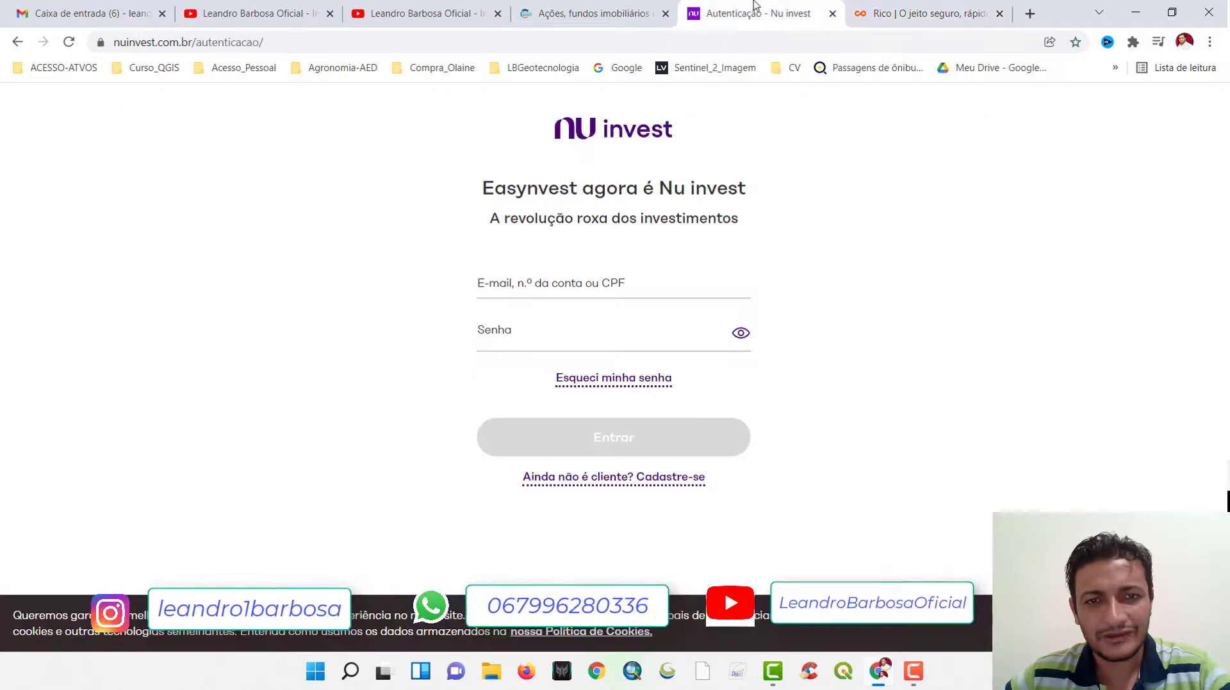
left_click(908, 8)
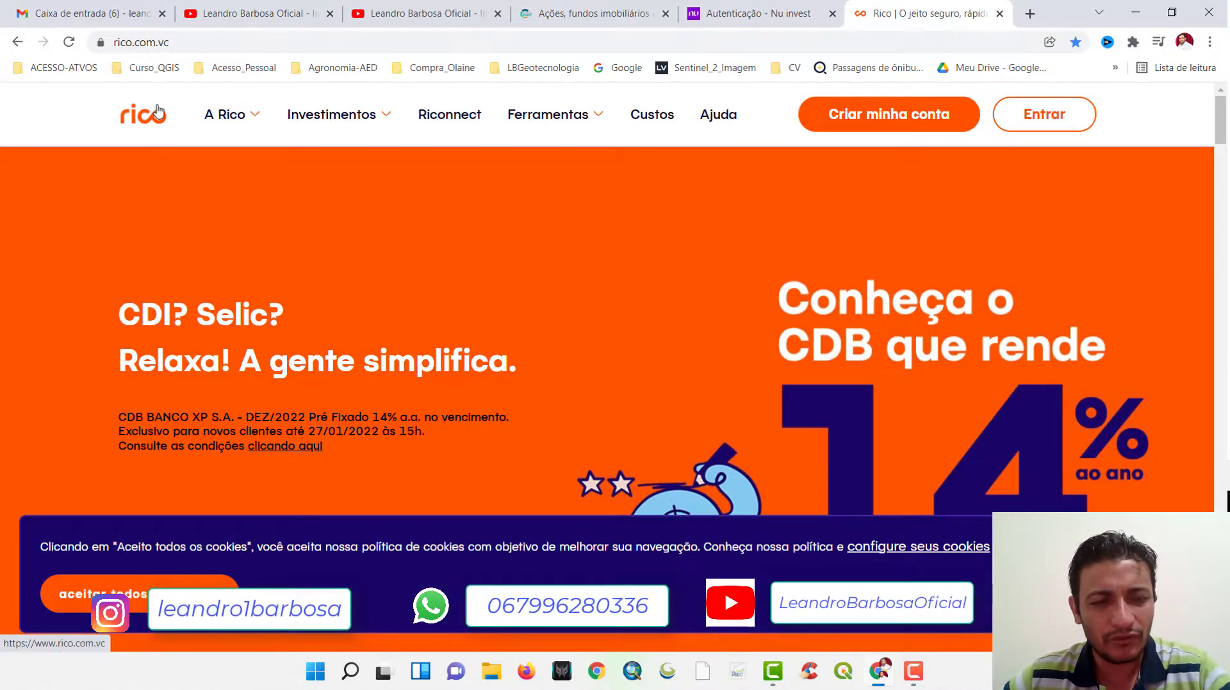
left_click(758, 9)
left_click(896, 6)
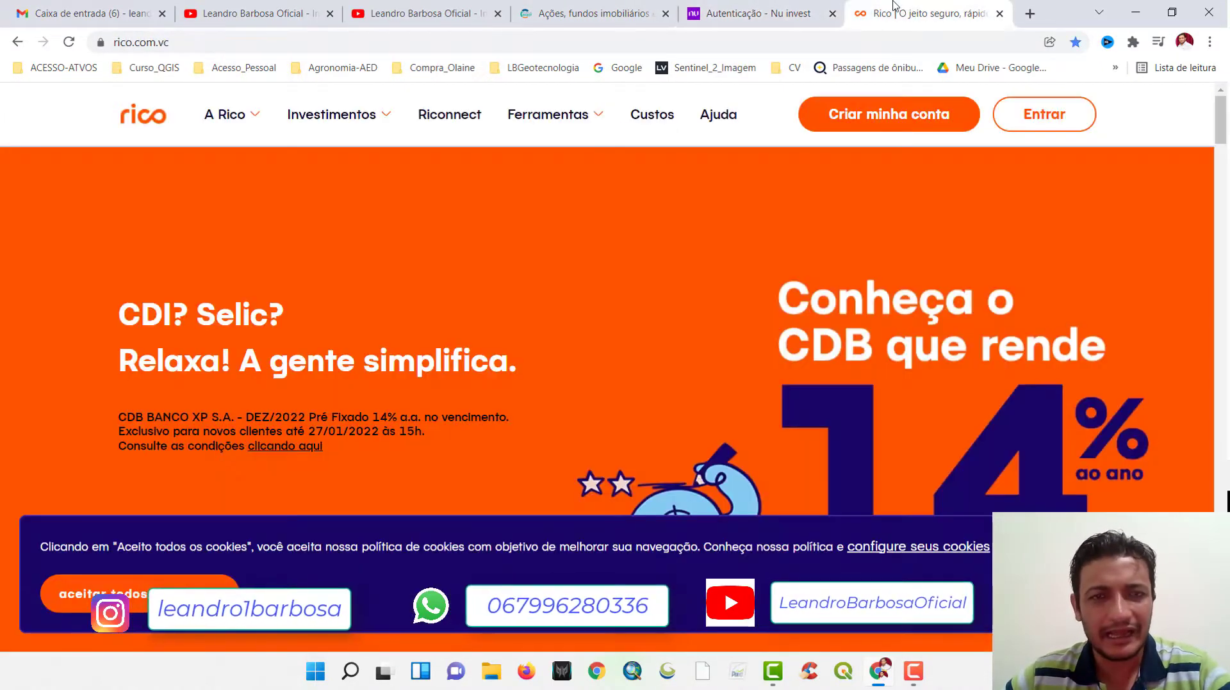
left_click(747, 7)
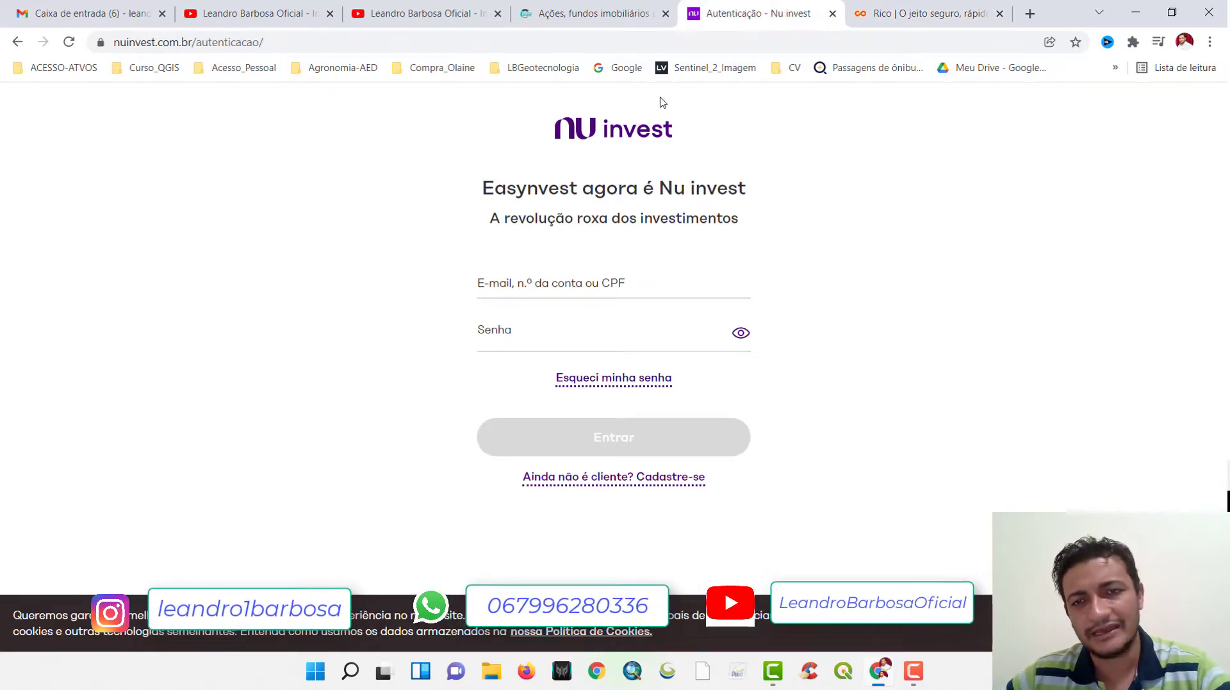
left_click(909, 8)
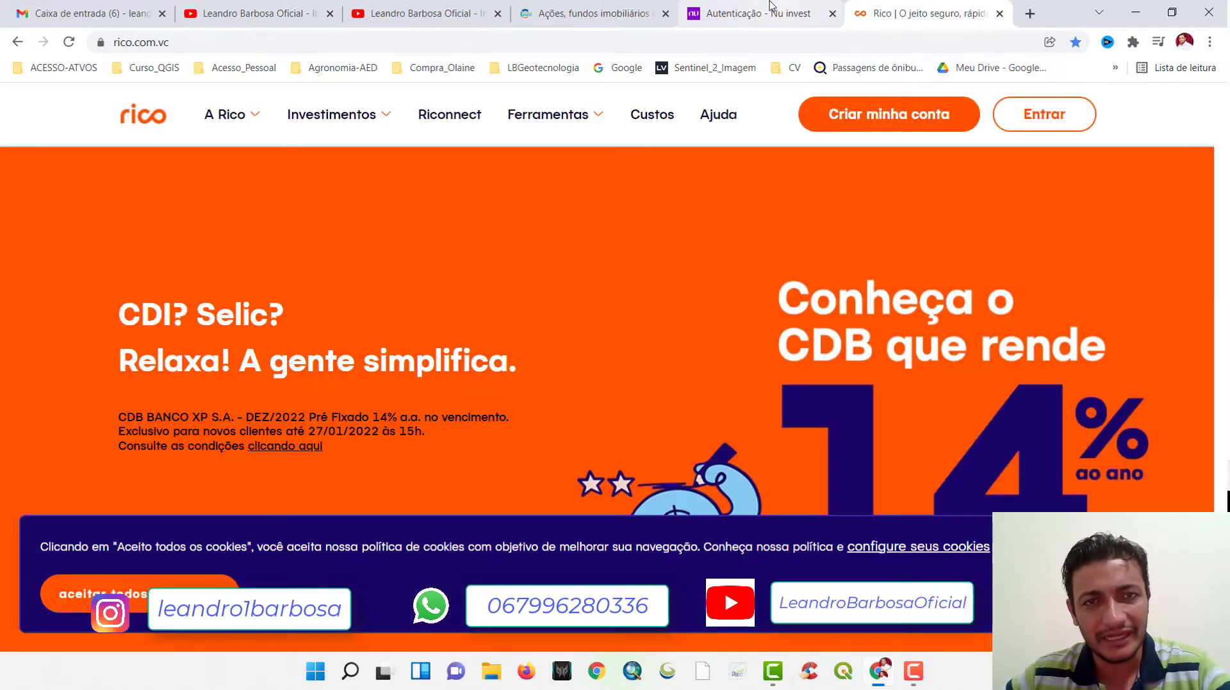
left_click(554, 6)
left_click(627, 232)
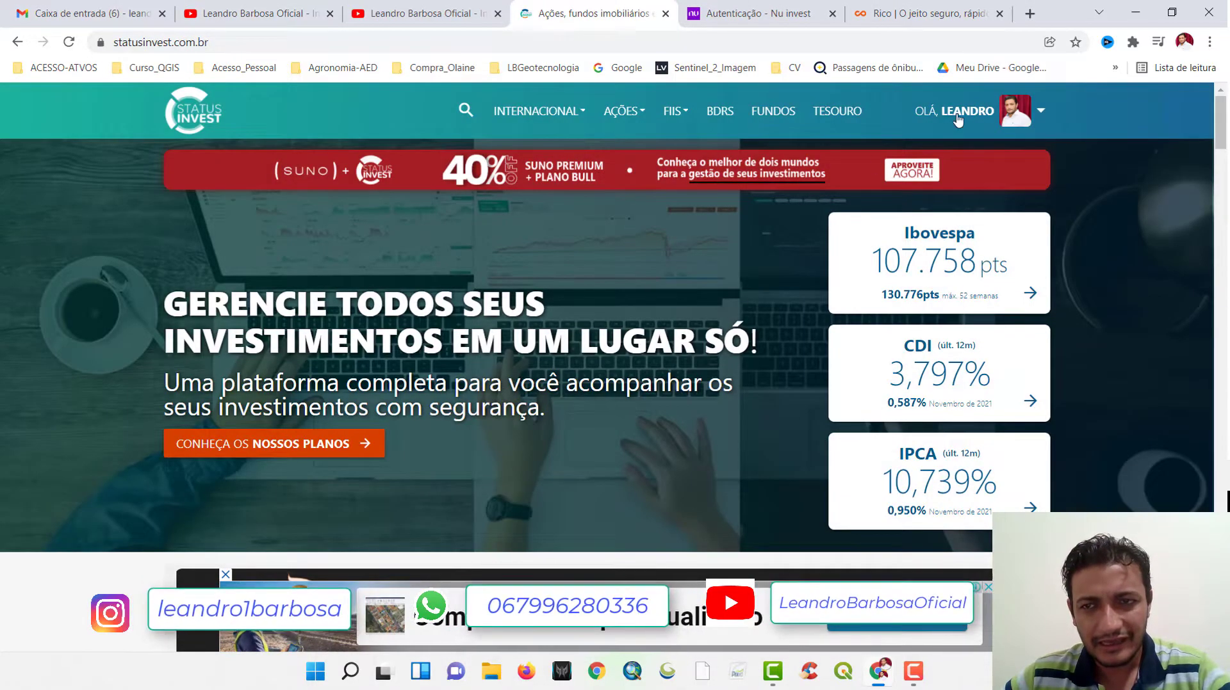
Choose Carteira from the account menu to show the Patrimônio growth figures.
left_click(1033, 109)
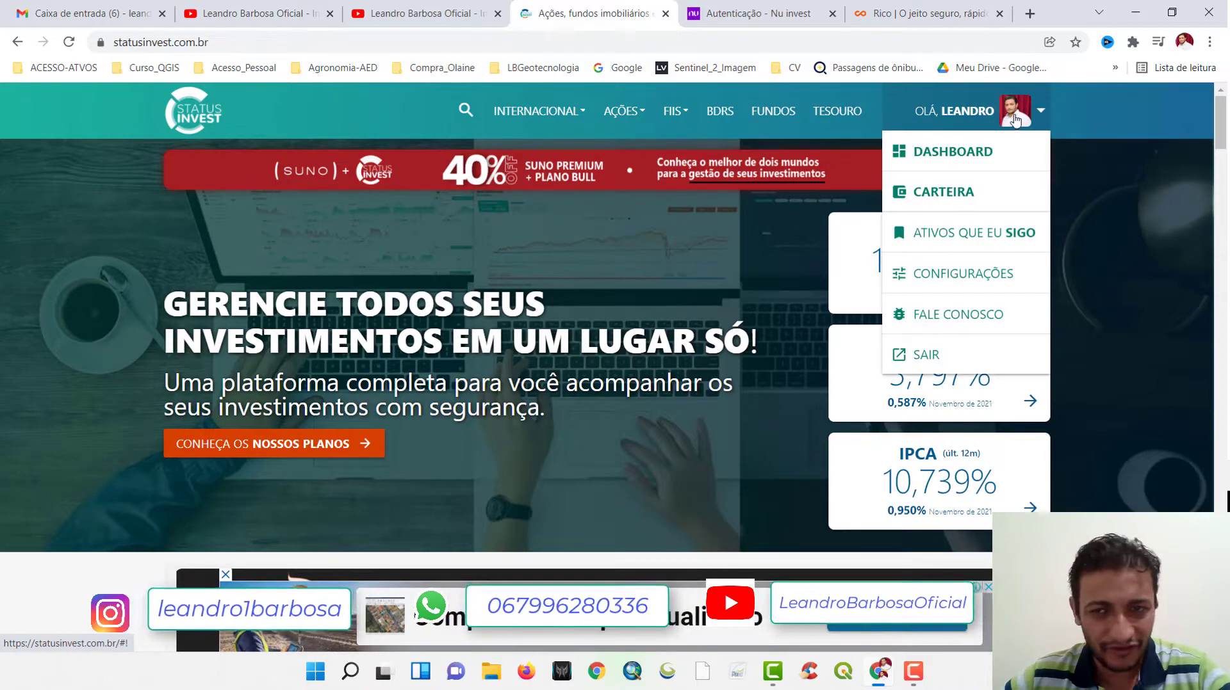
scroll(787, 277, "down", 8)
scroll(923, 185, "up", 5)
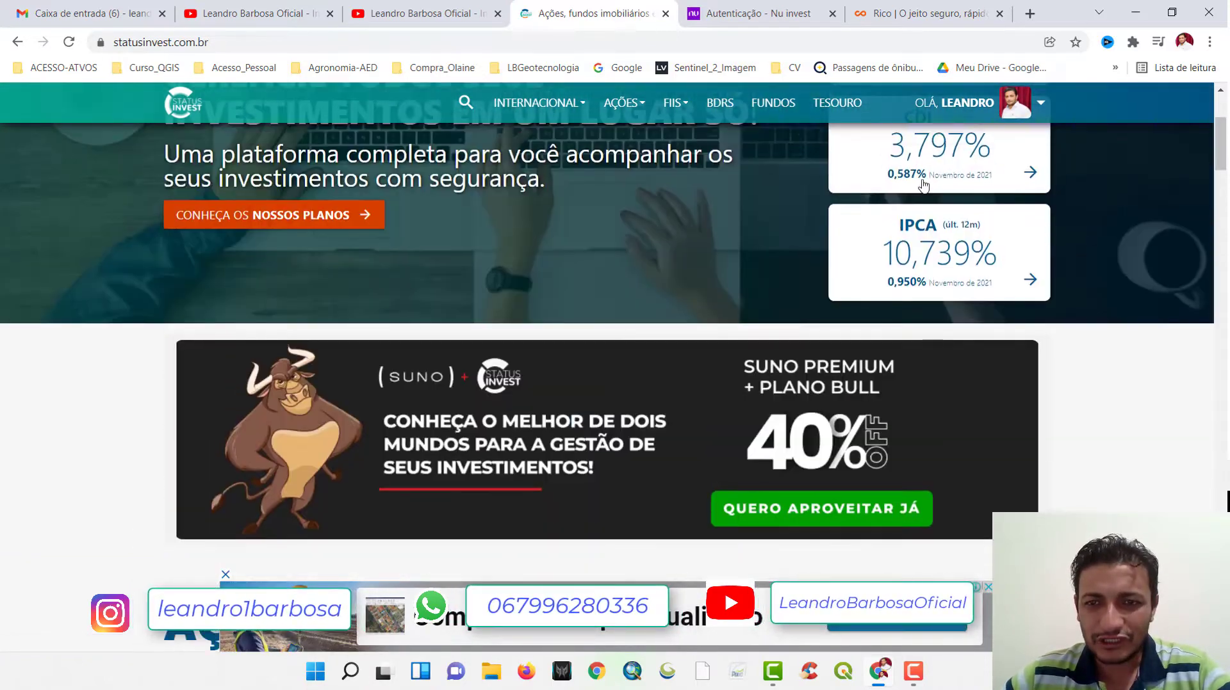
scroll(923, 186, "up", 3)
left_click(1037, 111)
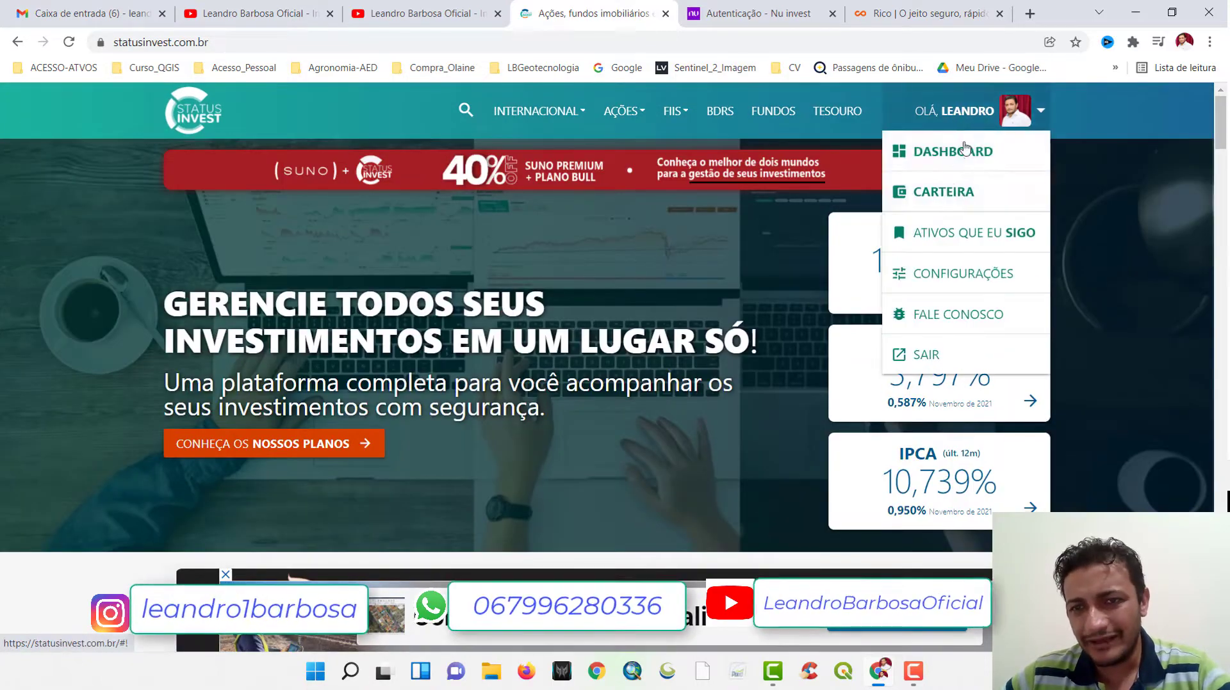
left_click(956, 194)
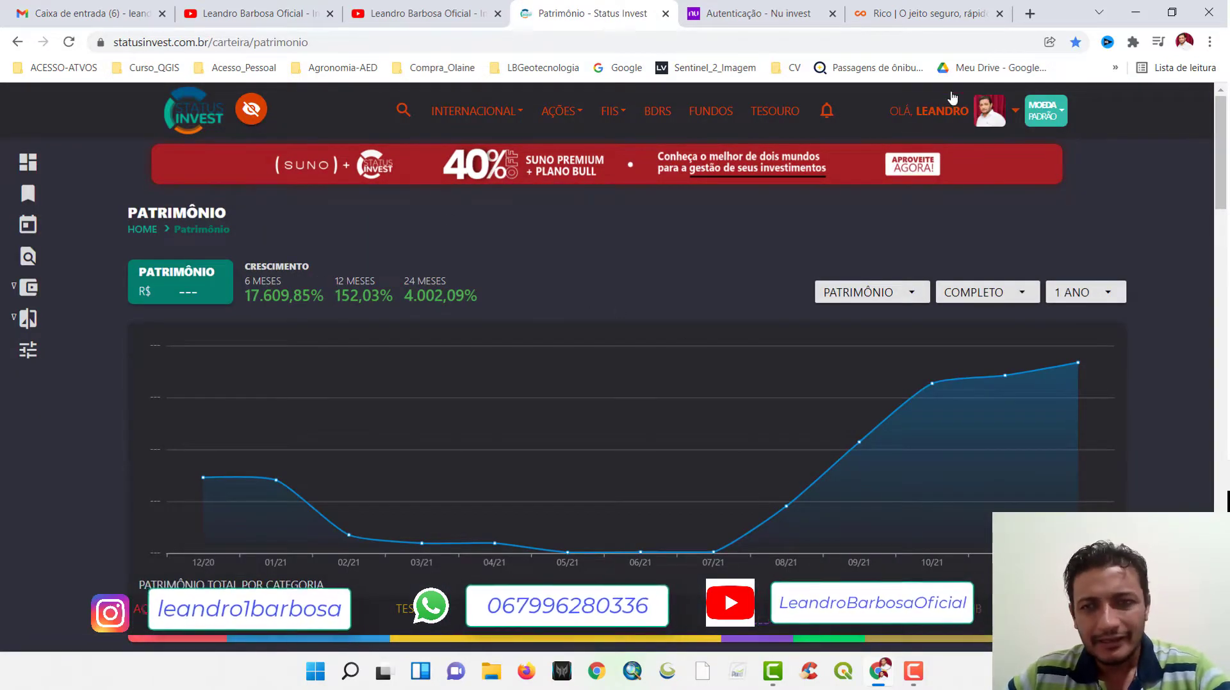
left_click(969, 120)
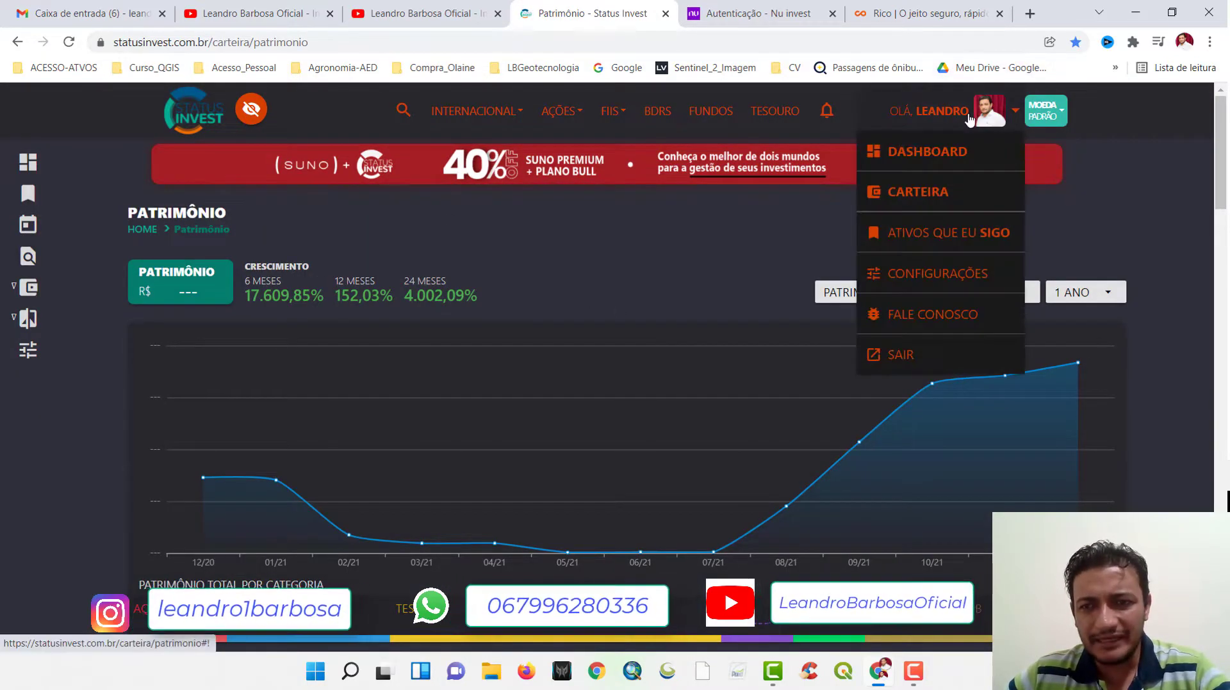
left_click(10, 294)
Open the Carteira settings page and scroll to Configuração Avançada.
mouse_move(14, 291)
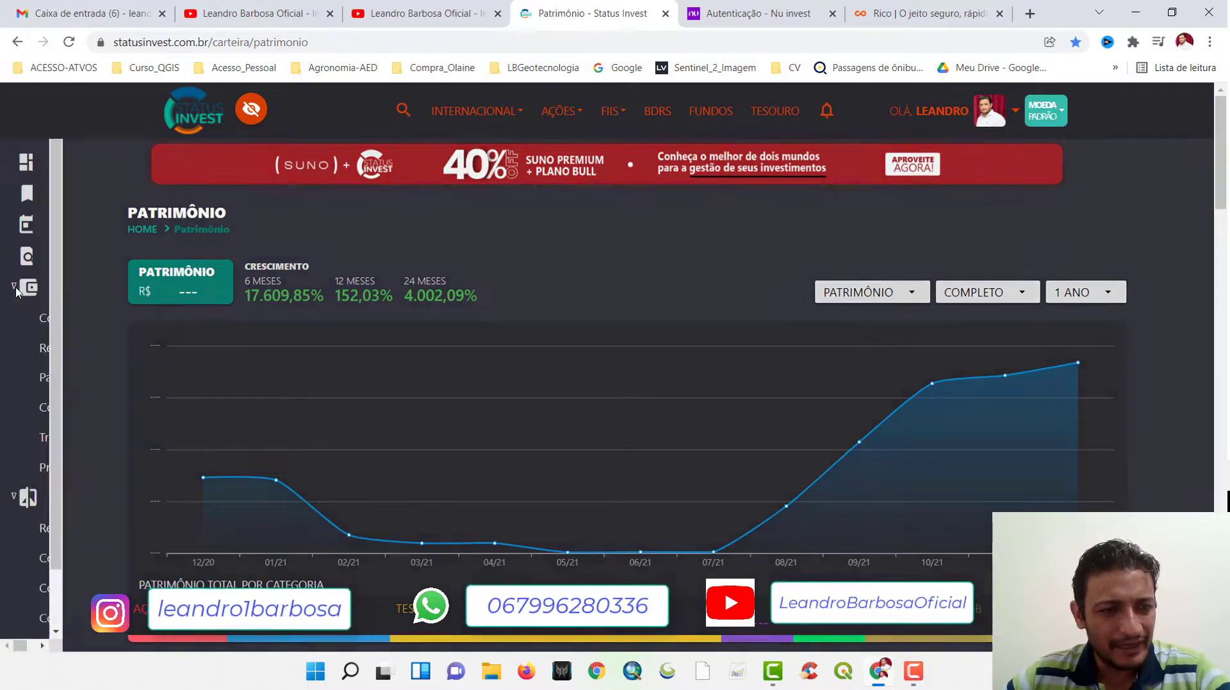
left_click(80, 317)
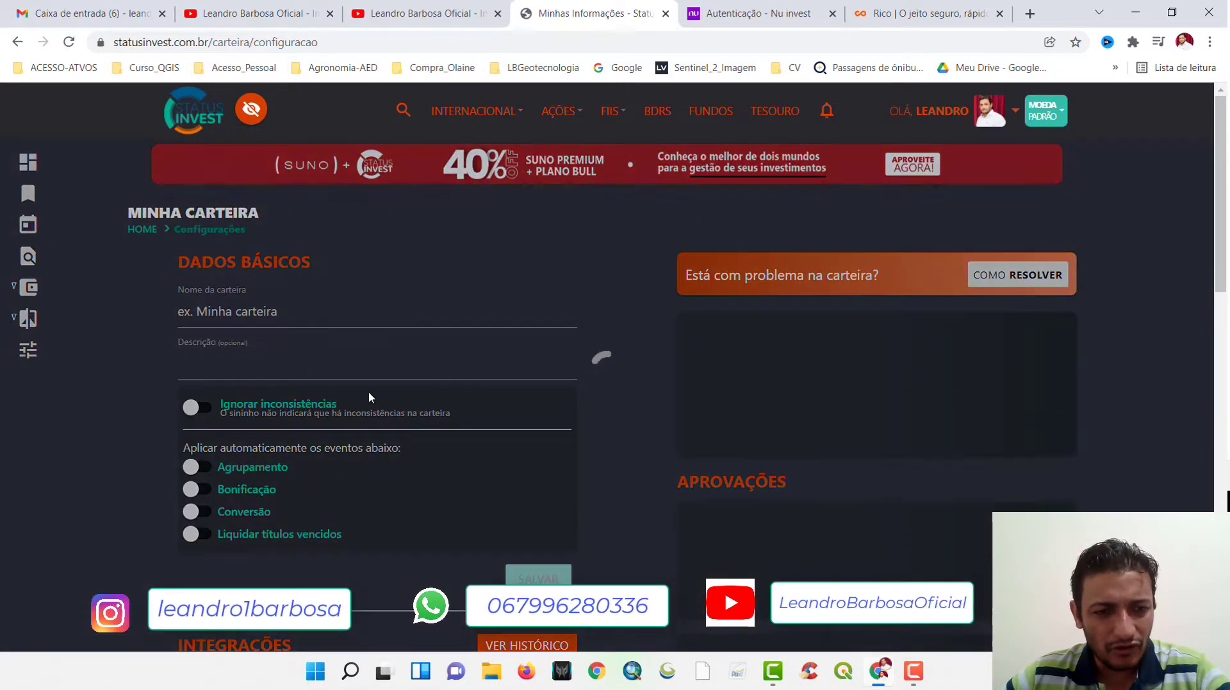
scroll(376, 400, "down", 5)
scroll(376, 400, "down", 6)
scroll(387, 396, "down", 2)
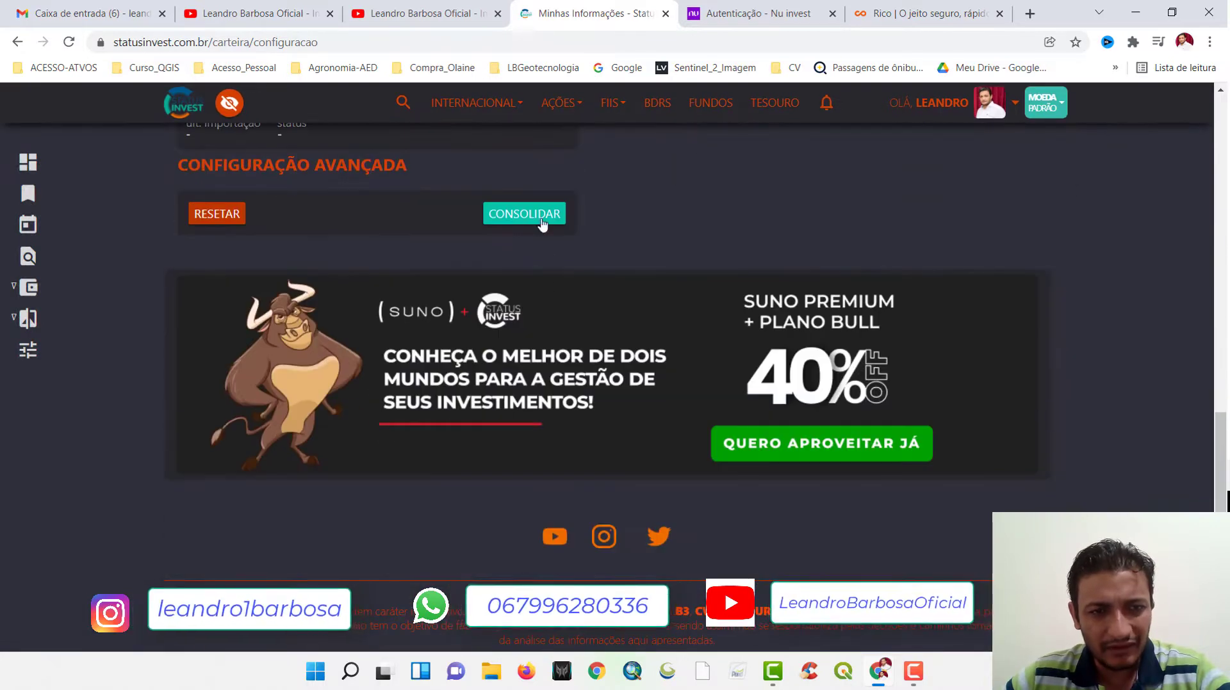
scroll(544, 228, "up", 1)
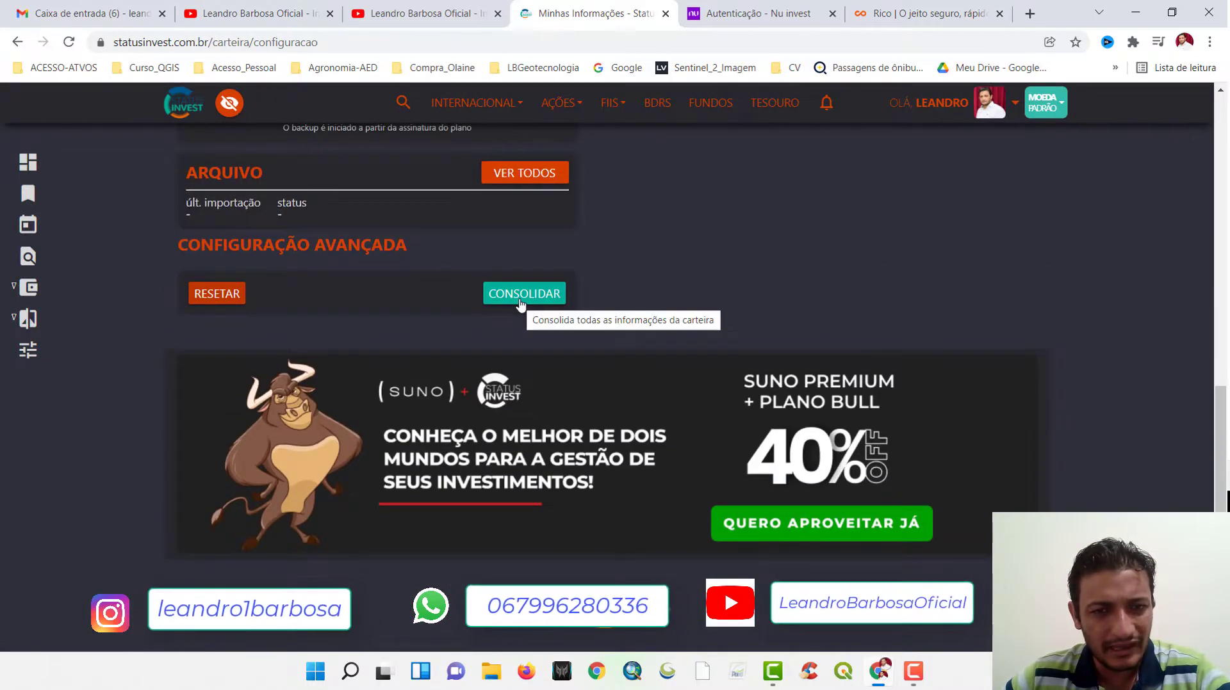
Consolidate the LB portfolio, confirm with 'Sim, quero', then return to the home page.
left_click(523, 299)
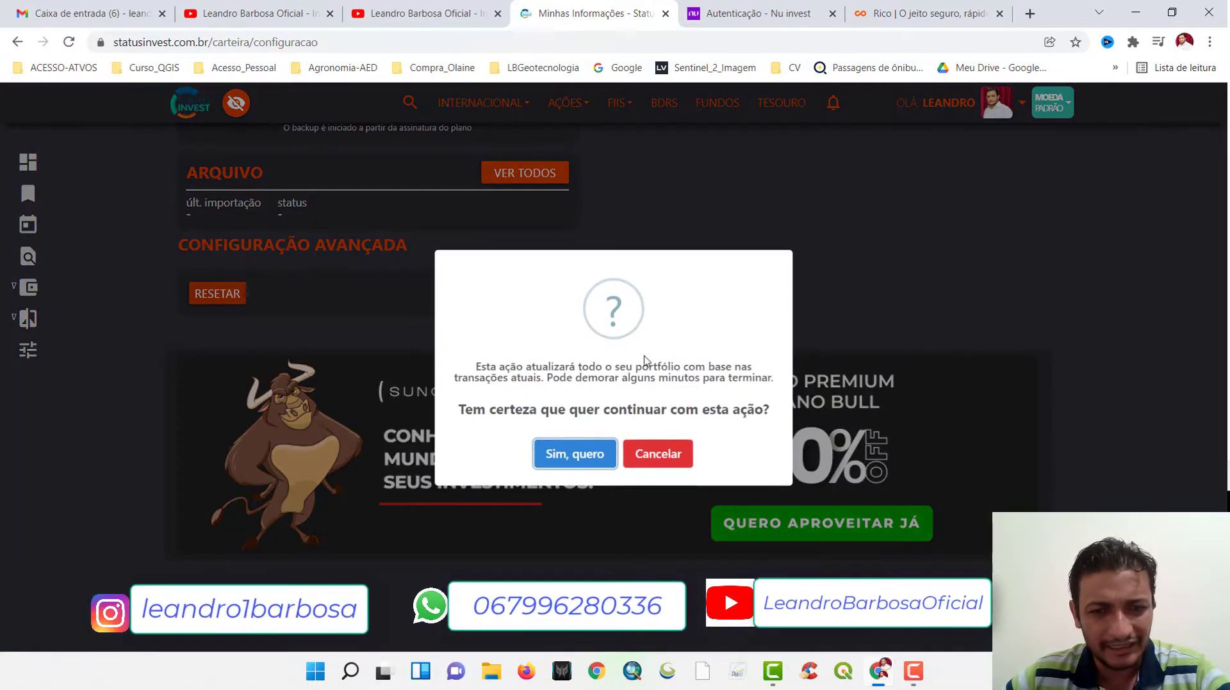
left_click(580, 456)
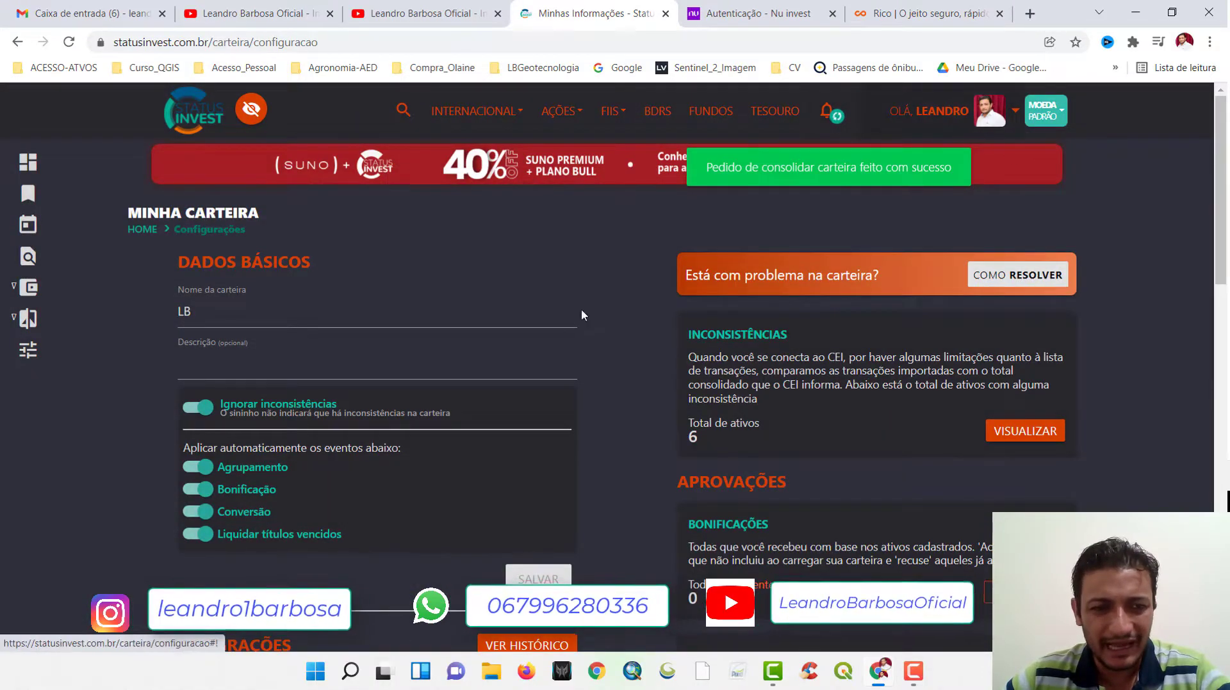
left_click(205, 125)
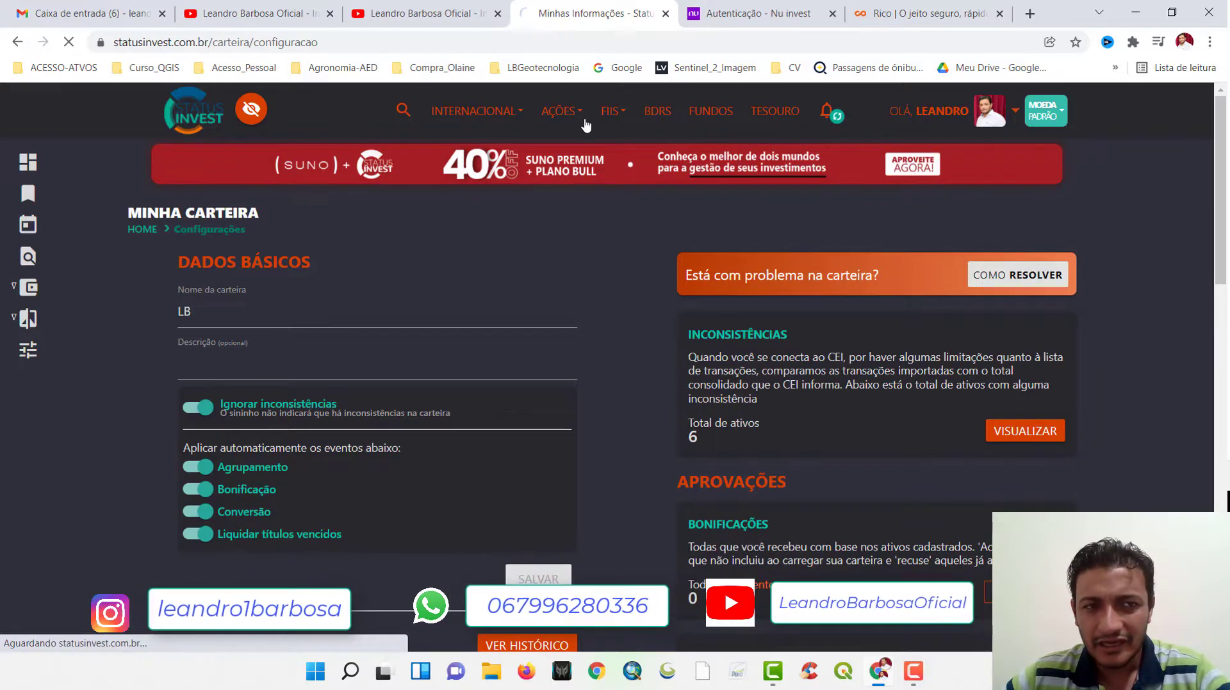
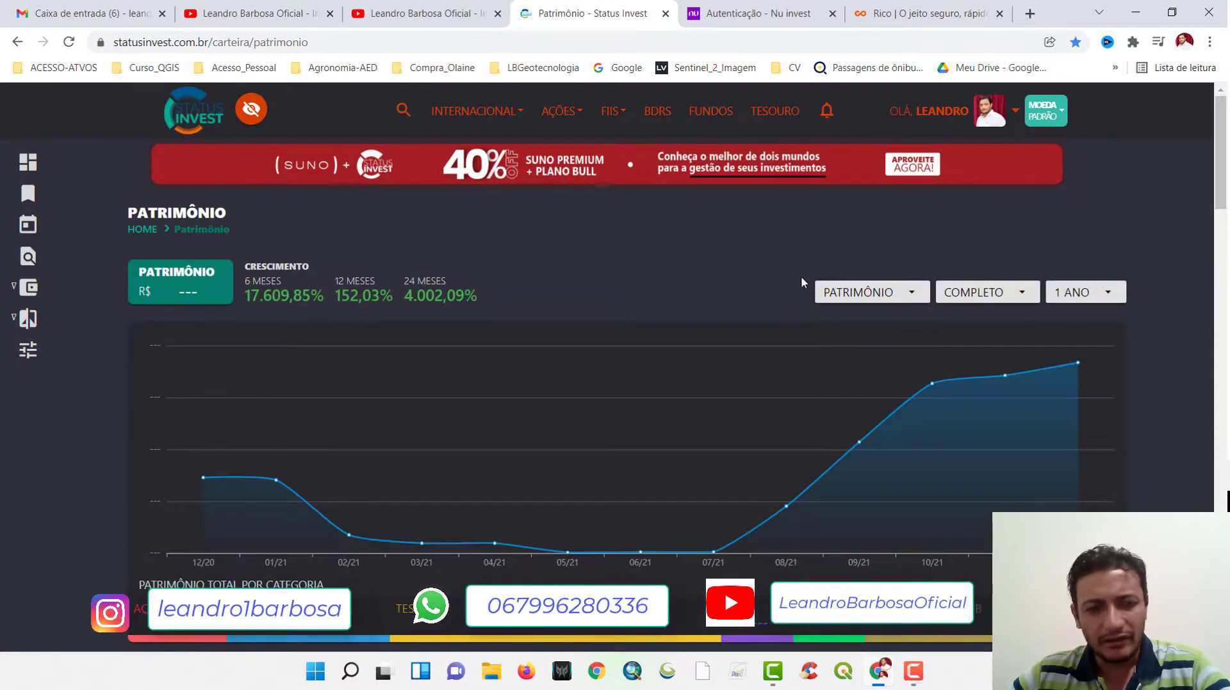
Collapse the Ações positions table below the Patrimônio chart.
scroll(800, 278, "down", 1)
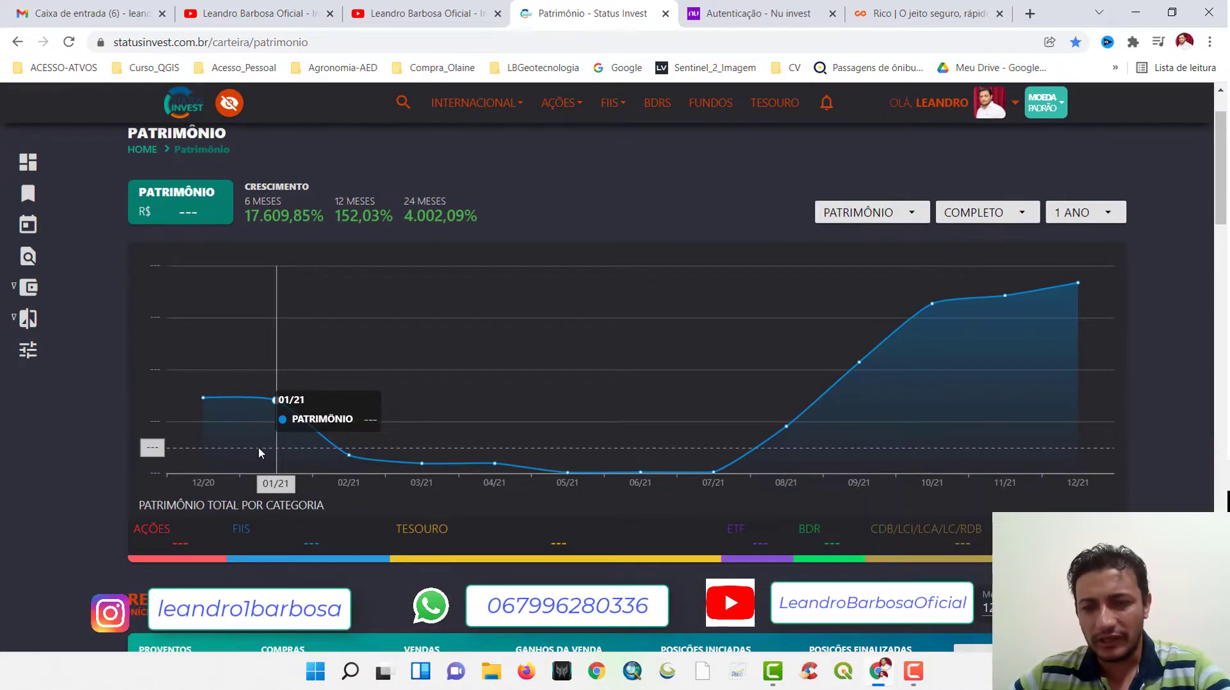
scroll(313, 424, "down", 1)
scroll(313, 424, "up", 1)
scroll(314, 431, "up", 1)
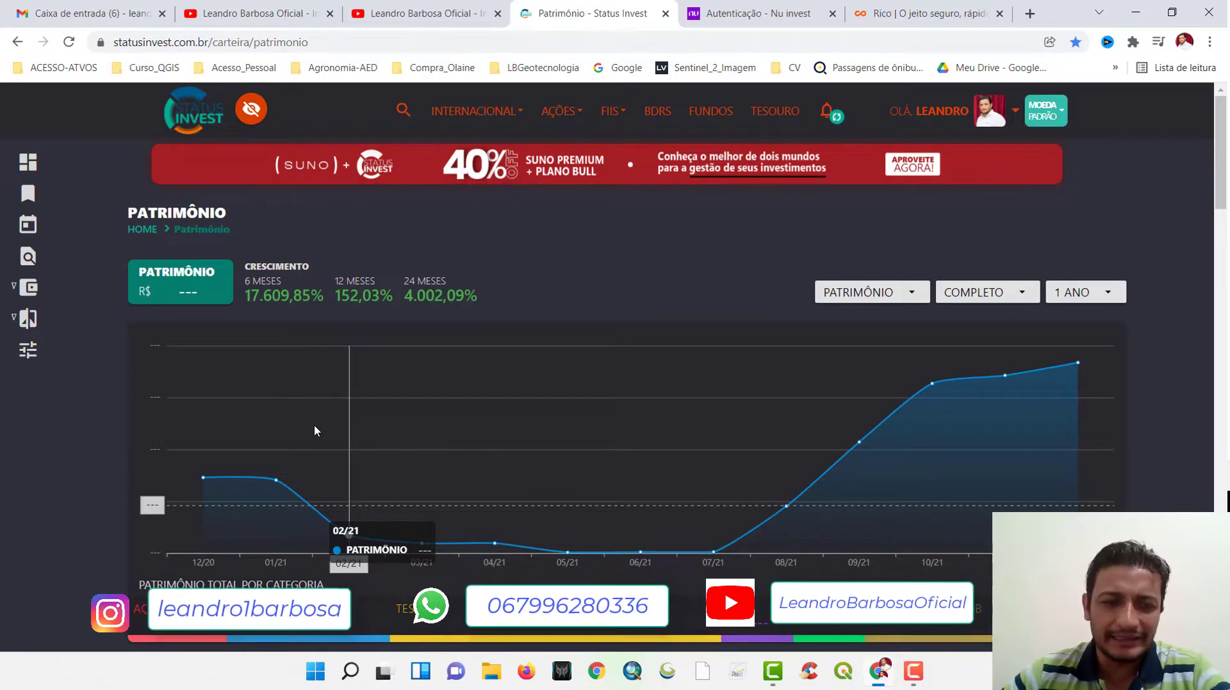
scroll(357, 453, "down", 3)
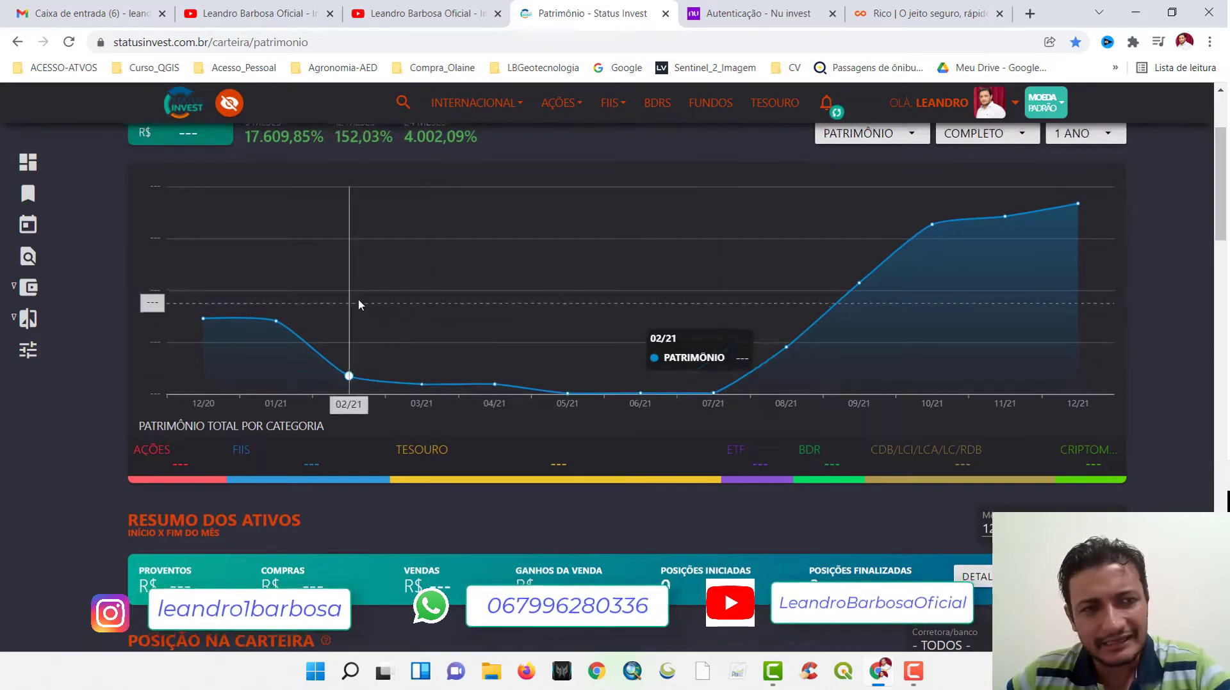
scroll(358, 298, "up", 3)
scroll(726, 308, "down", 3)
scroll(686, 338, "down", 3)
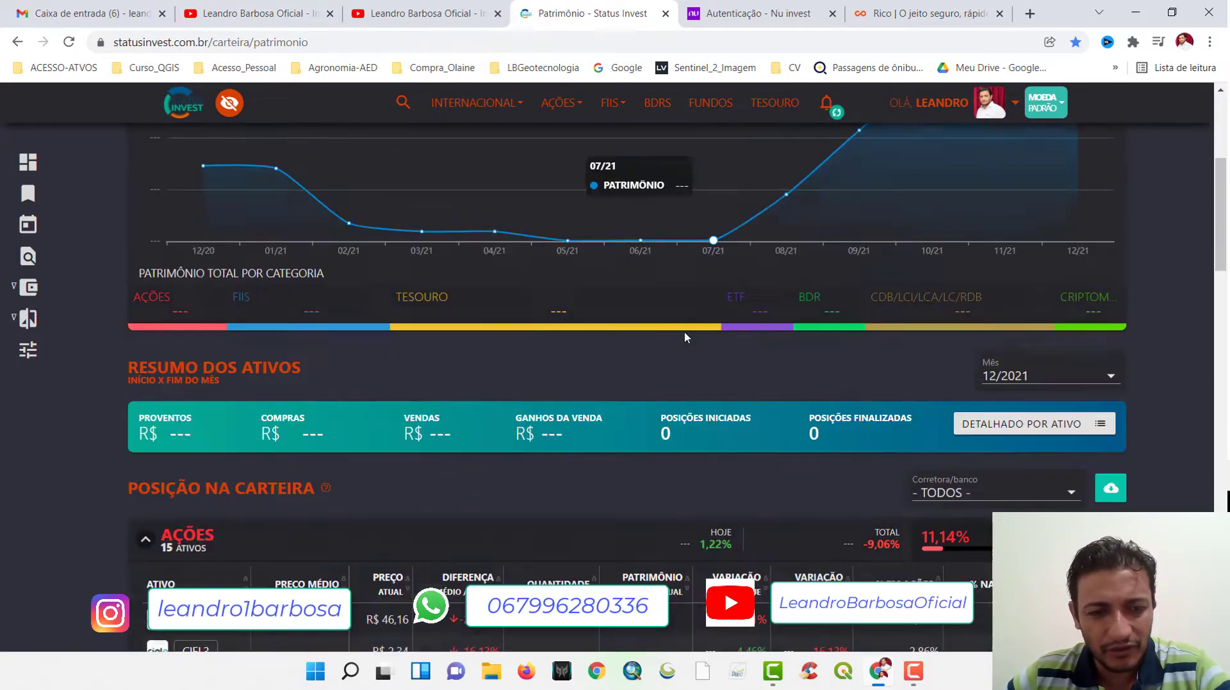
scroll(686, 337, "down", 1)
left_click(303, 426)
Scroll back up to the top and bring up the account menu from the avatar.
scroll(716, 360, "down", 2)
scroll(618, 352, "up", 4)
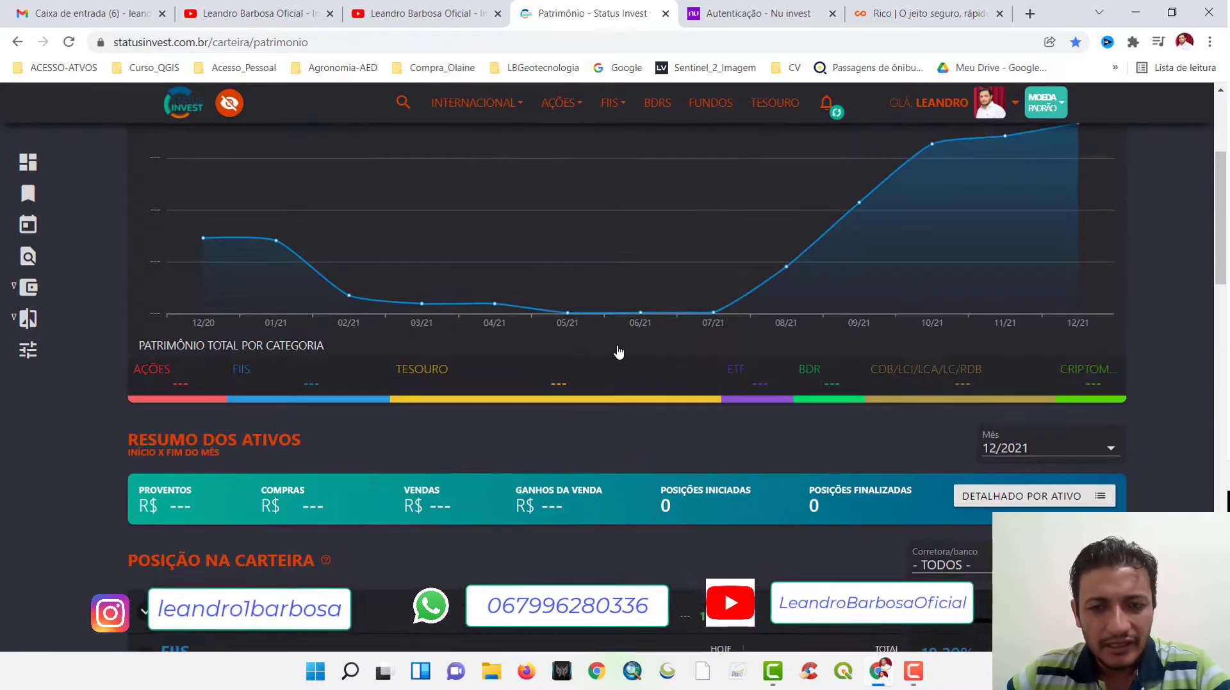
scroll(747, 344, "up", 3)
left_click(990, 111)
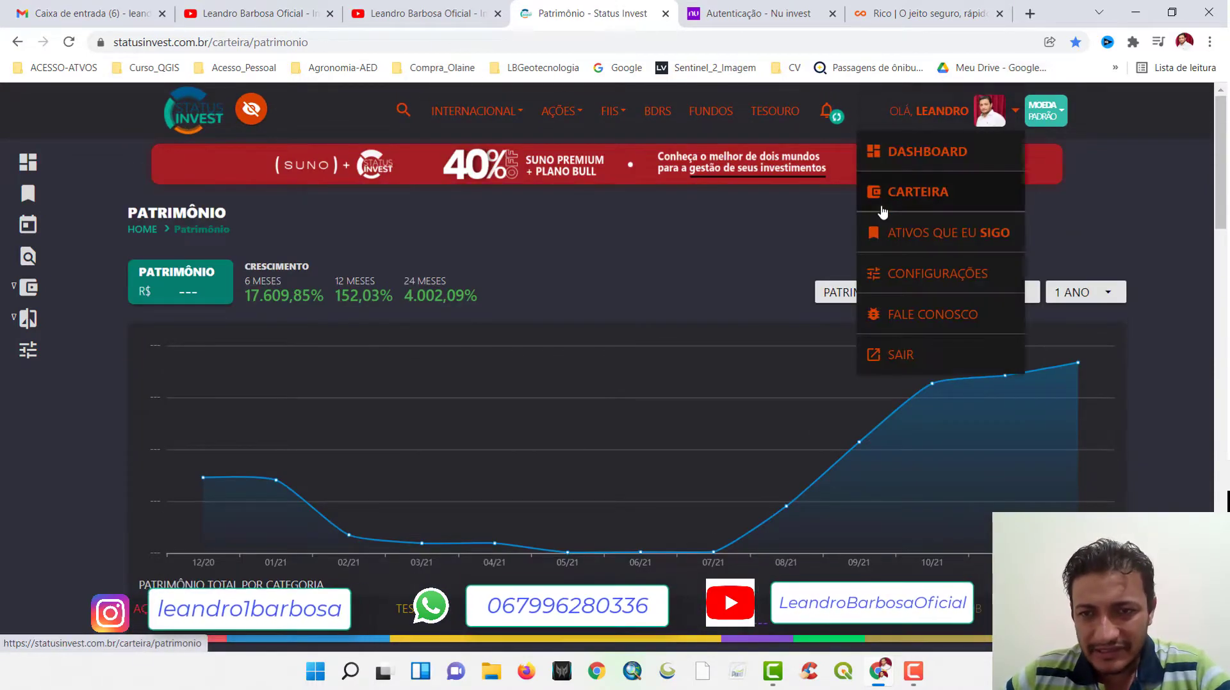
Switch to the Dashboard overview showing the 424,00% one-year return.
left_click(906, 168)
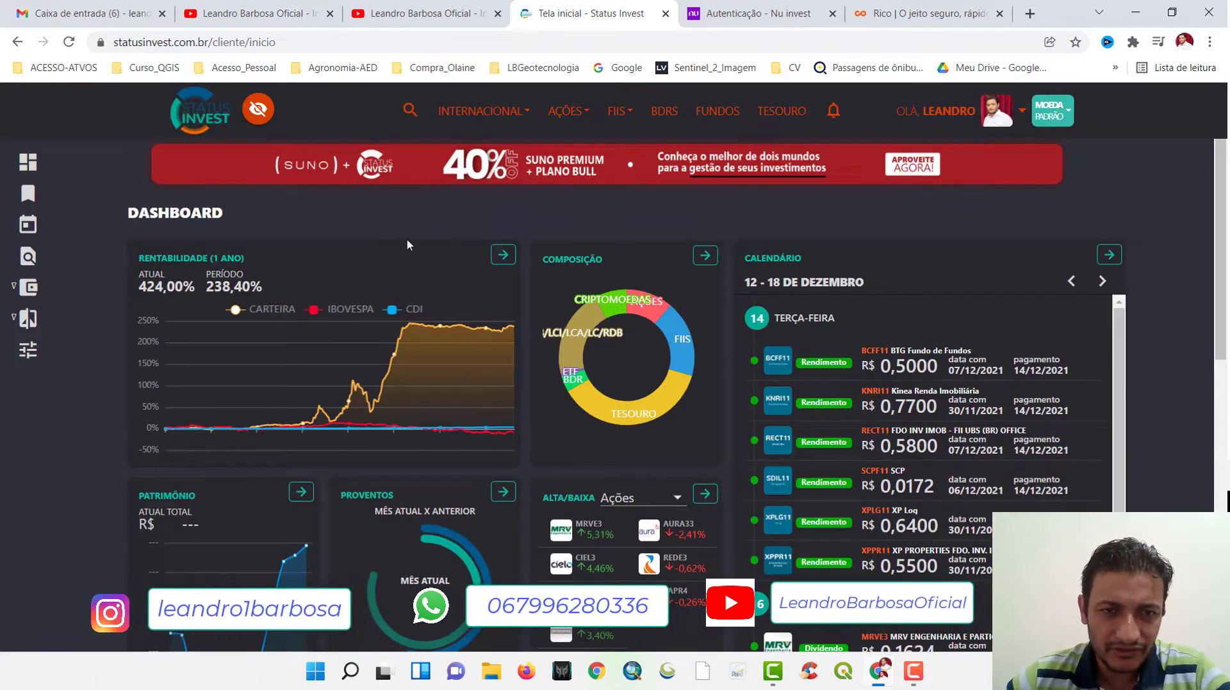
scroll(590, 358, "down", 2)
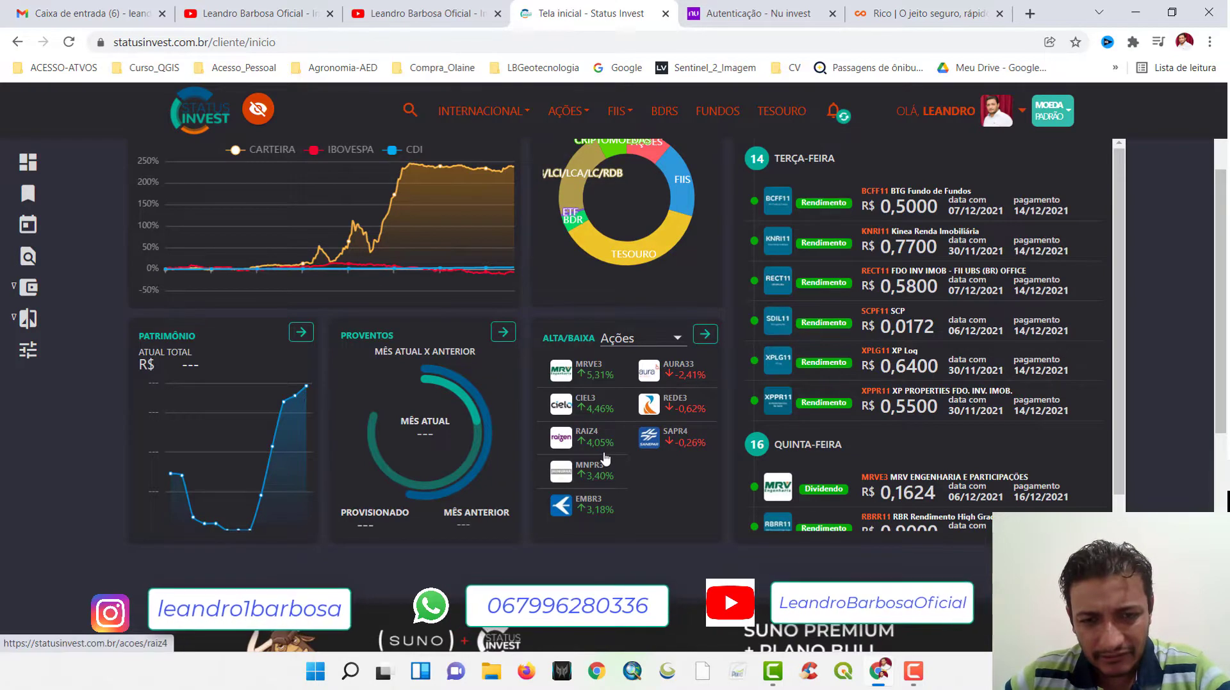
scroll(604, 416, "up", 2)
Read the Composição donut shares, e.g. Tesouro 37.22% and CDB/LCI/LCA/LC/RDB 21.25%.
mouse_move(613, 315)
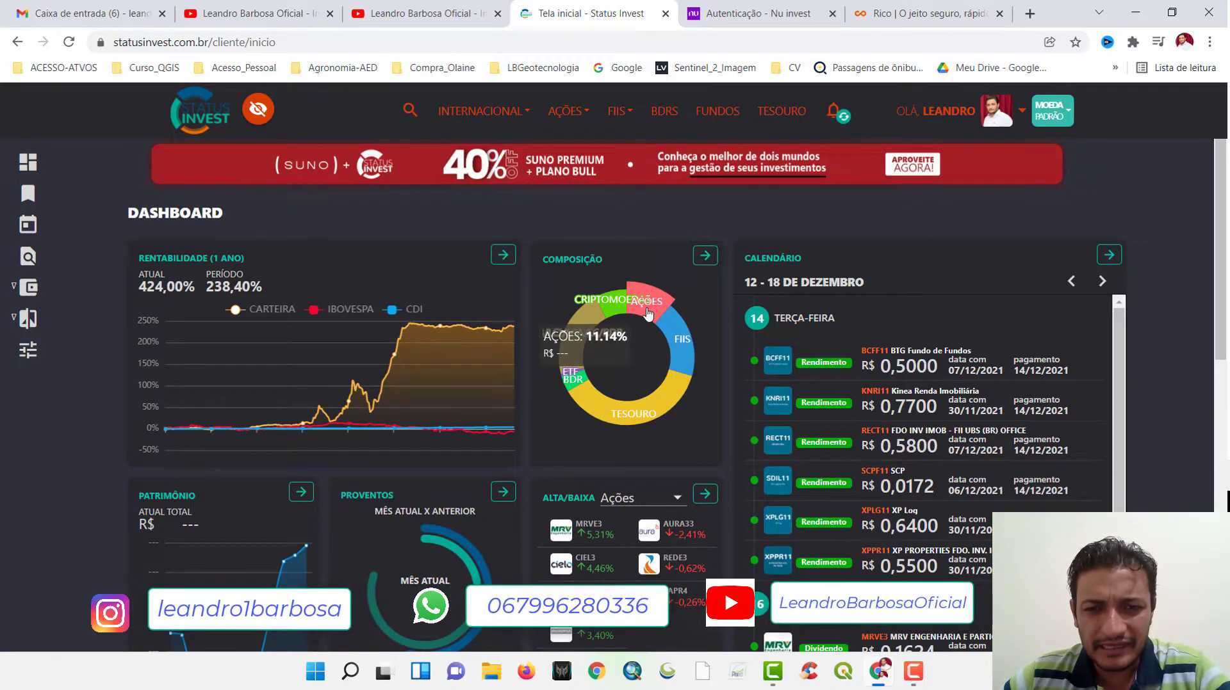
mouse_move(676, 328)
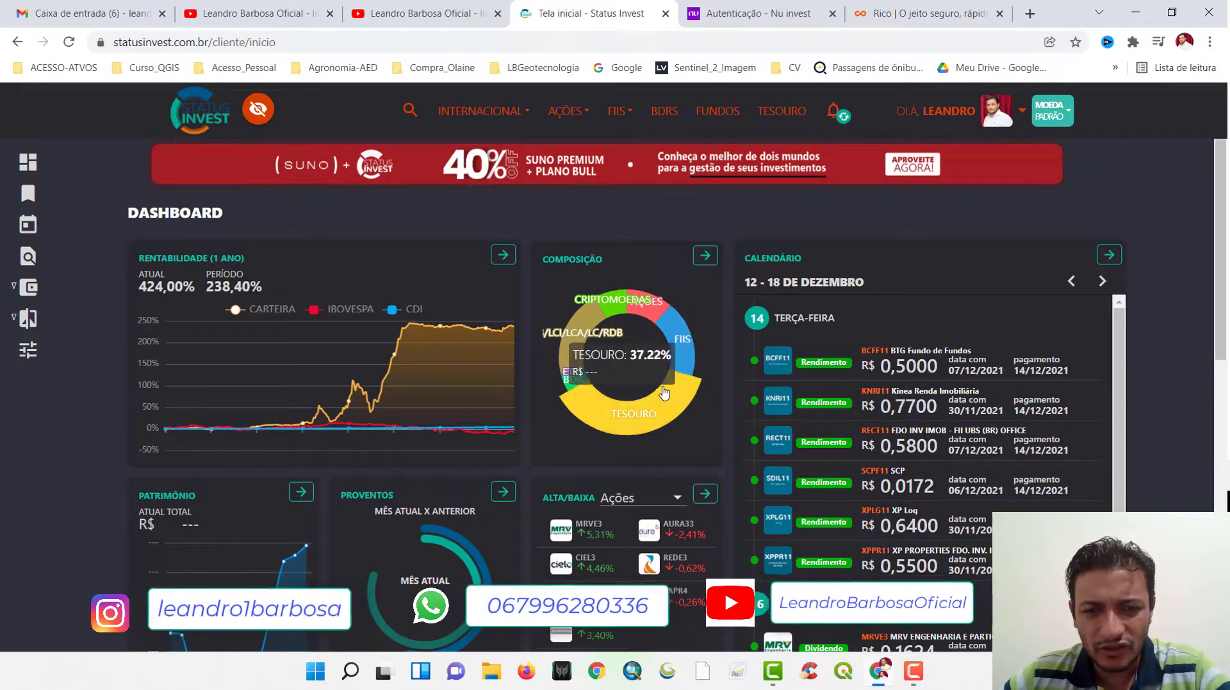
mouse_move(575, 376)
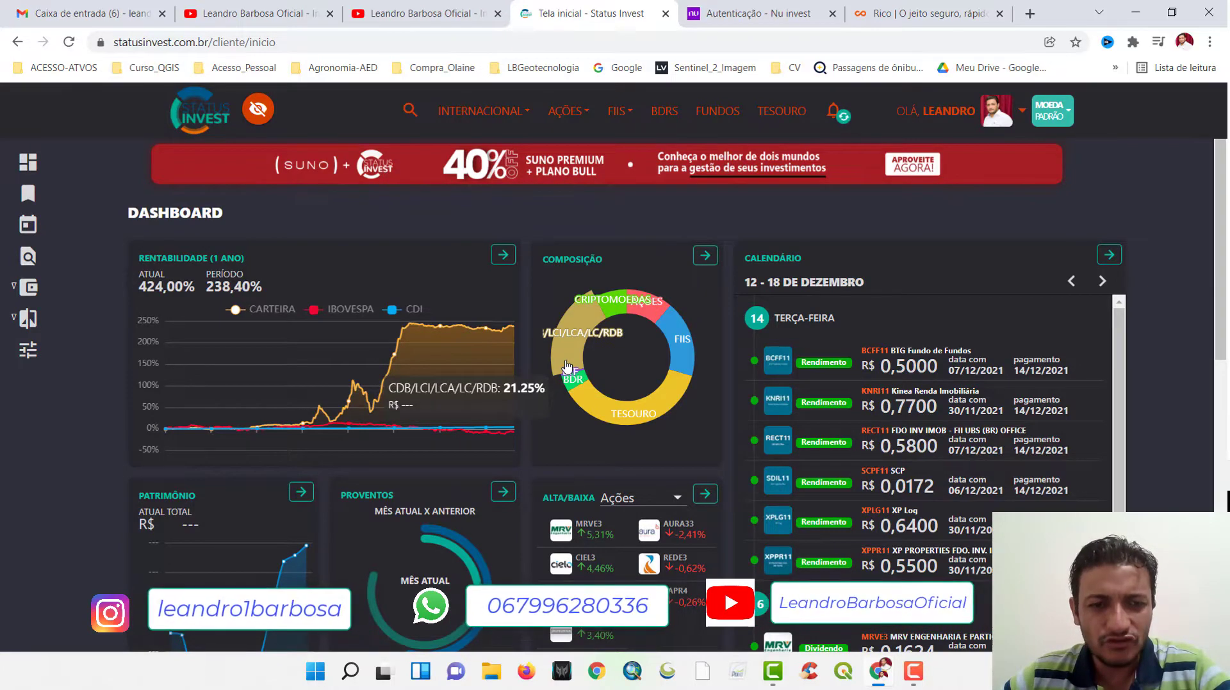
scroll(497, 329, "down", 5)
scroll(497, 329, "down", 5)
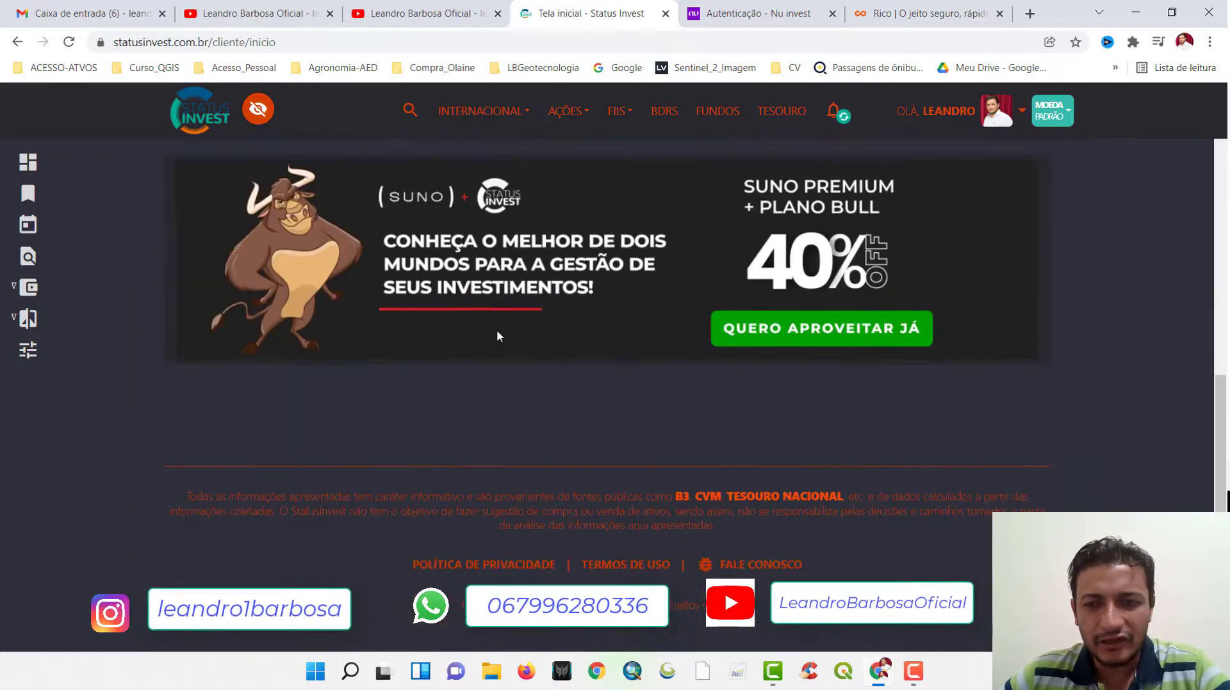
scroll(587, 340, "up", 10)
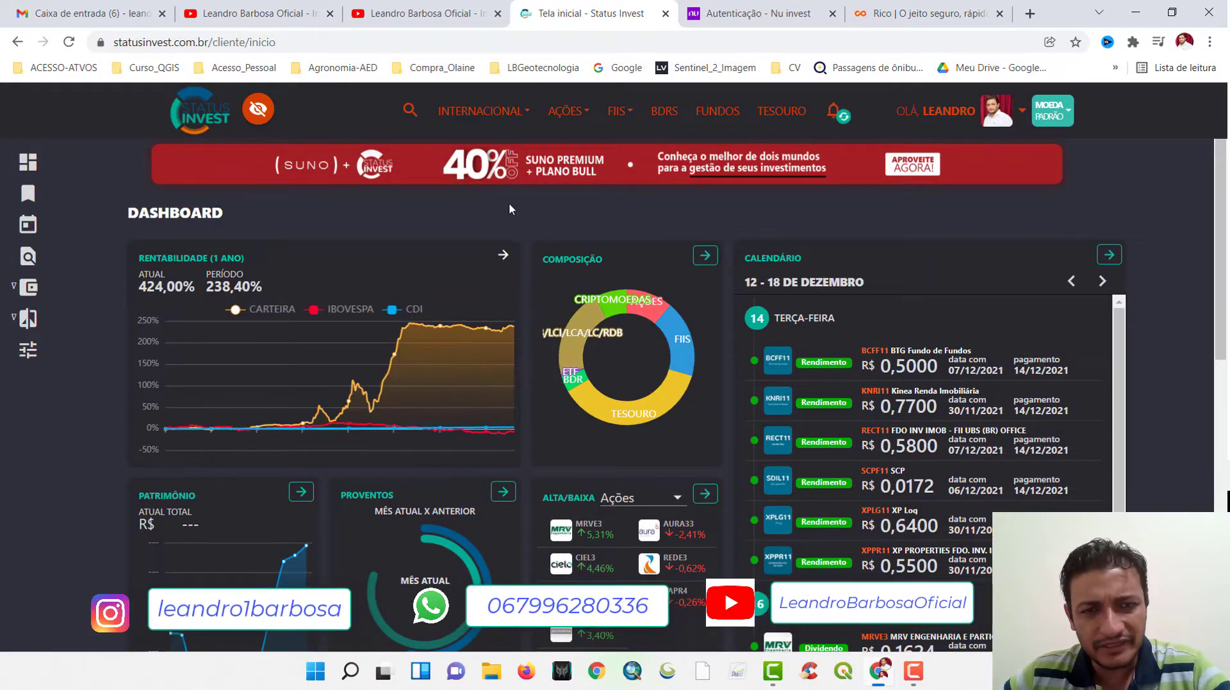
Return to the Carteira Patrimônio page via the account menu and scroll down.
left_click(982, 119)
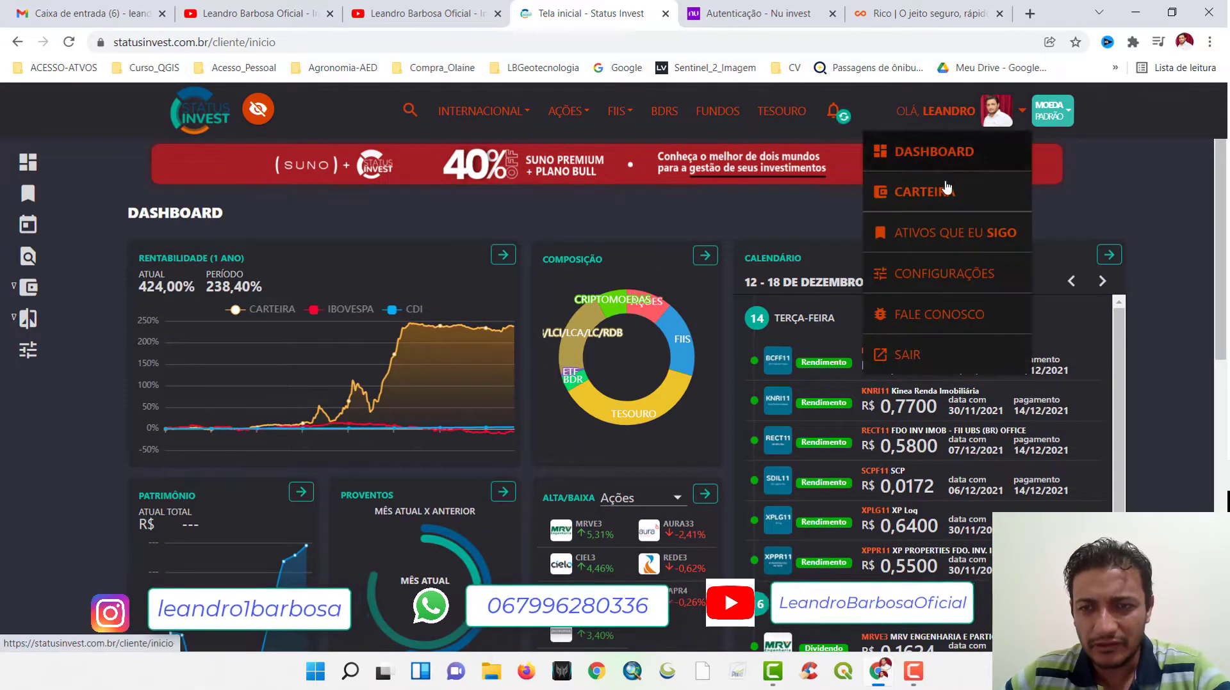
left_click(922, 189)
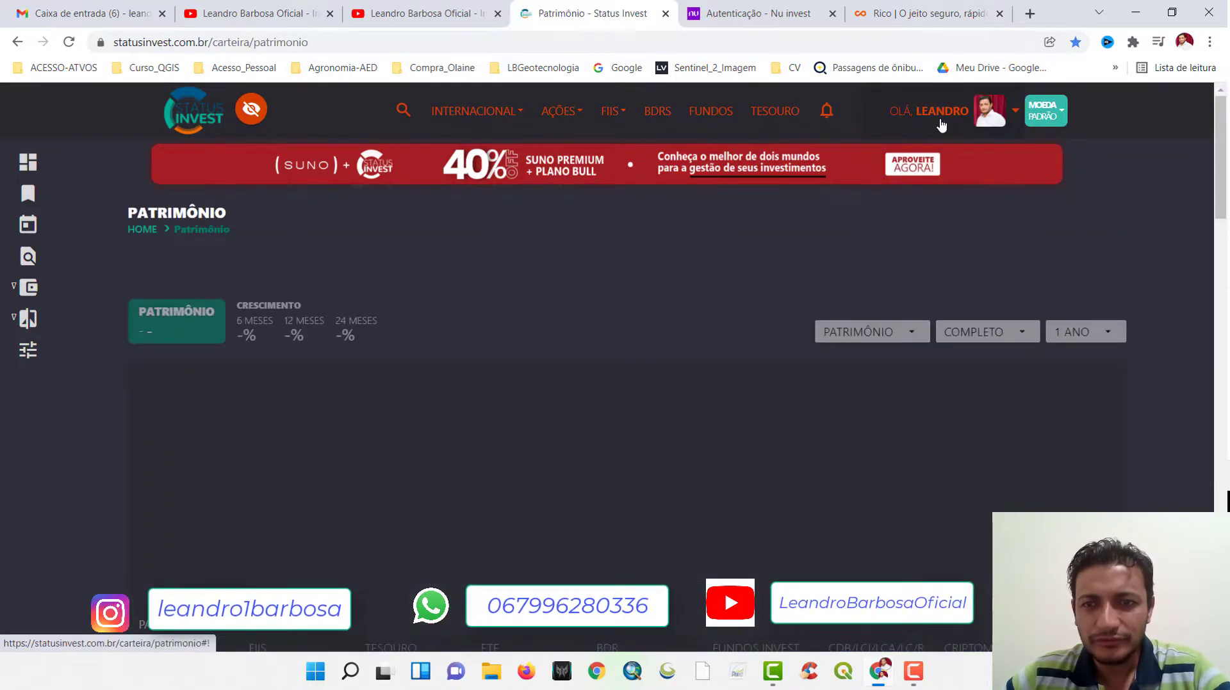
scroll(577, 541, "down", 2)
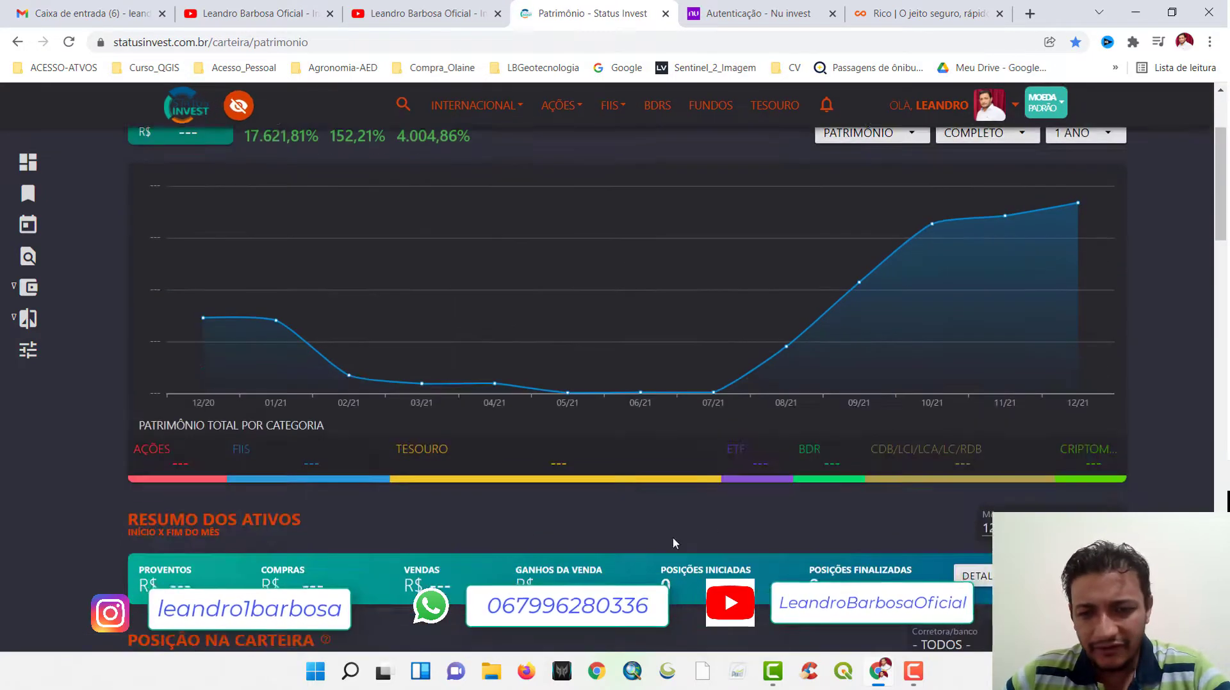
scroll(1088, 468, "down", 2)
scroll(459, 384, "down", 2)
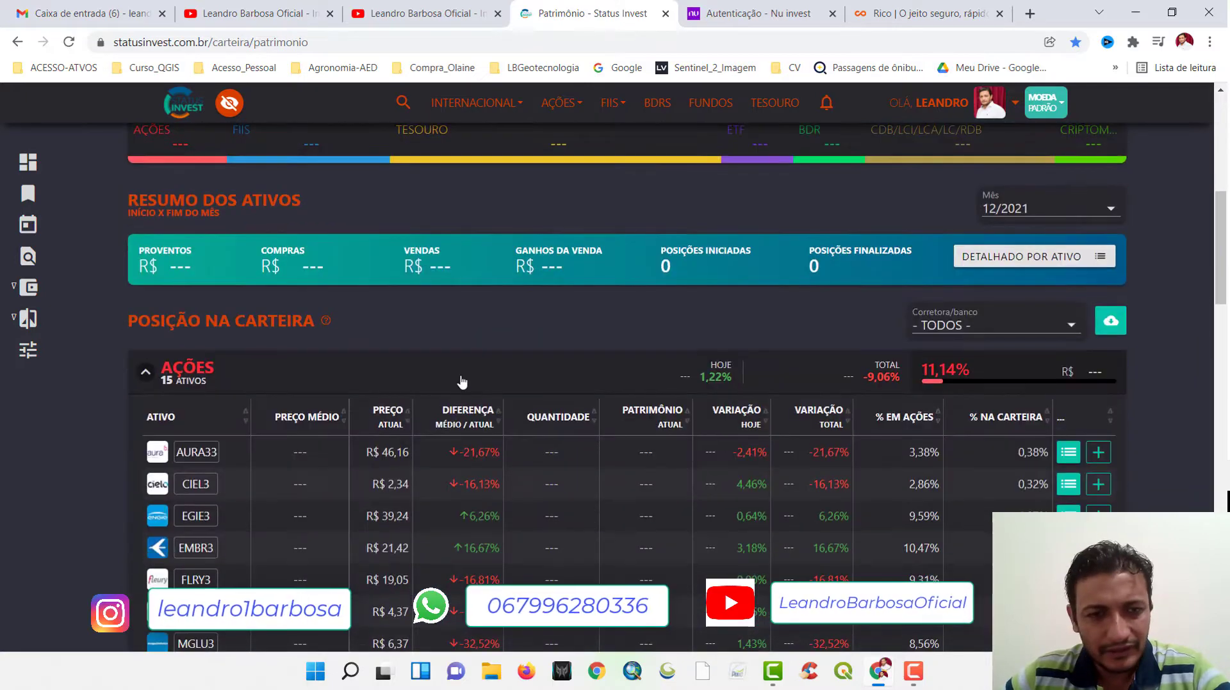
Collapse Ações into the Posição na Carteira list showing FIIs 18,29% and Ações 11,14%.
left_click(854, 366)
scroll(812, 389, "down", 2)
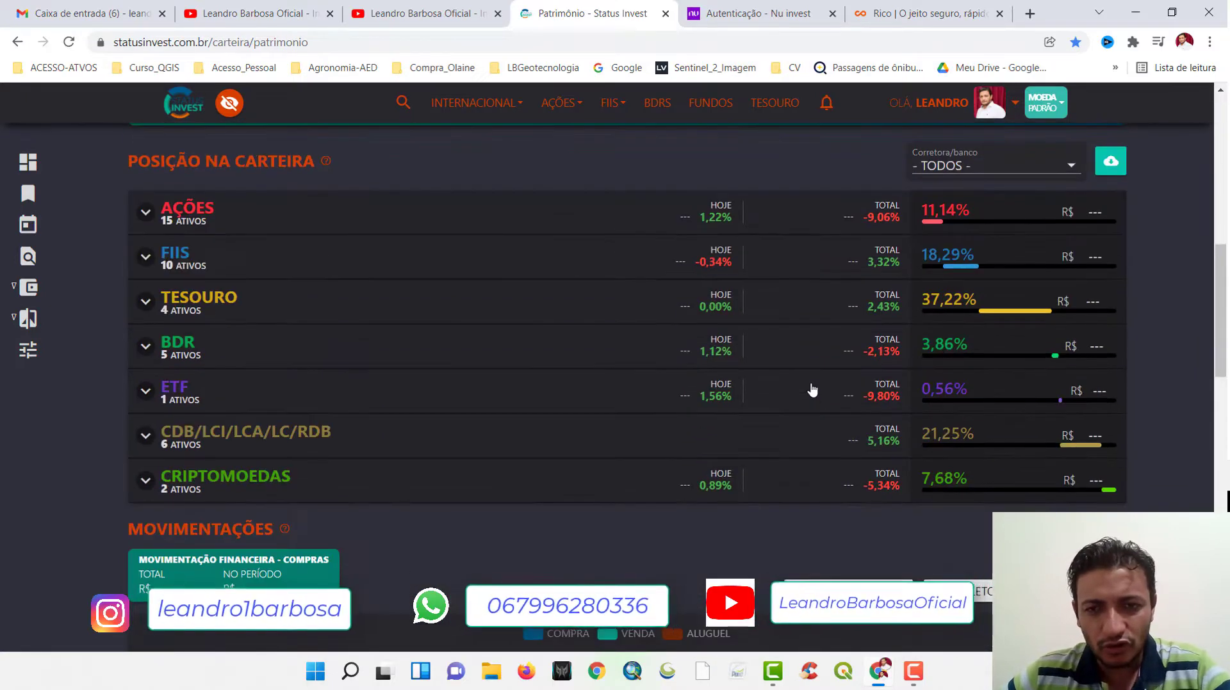
scroll(812, 389, "up", 1)
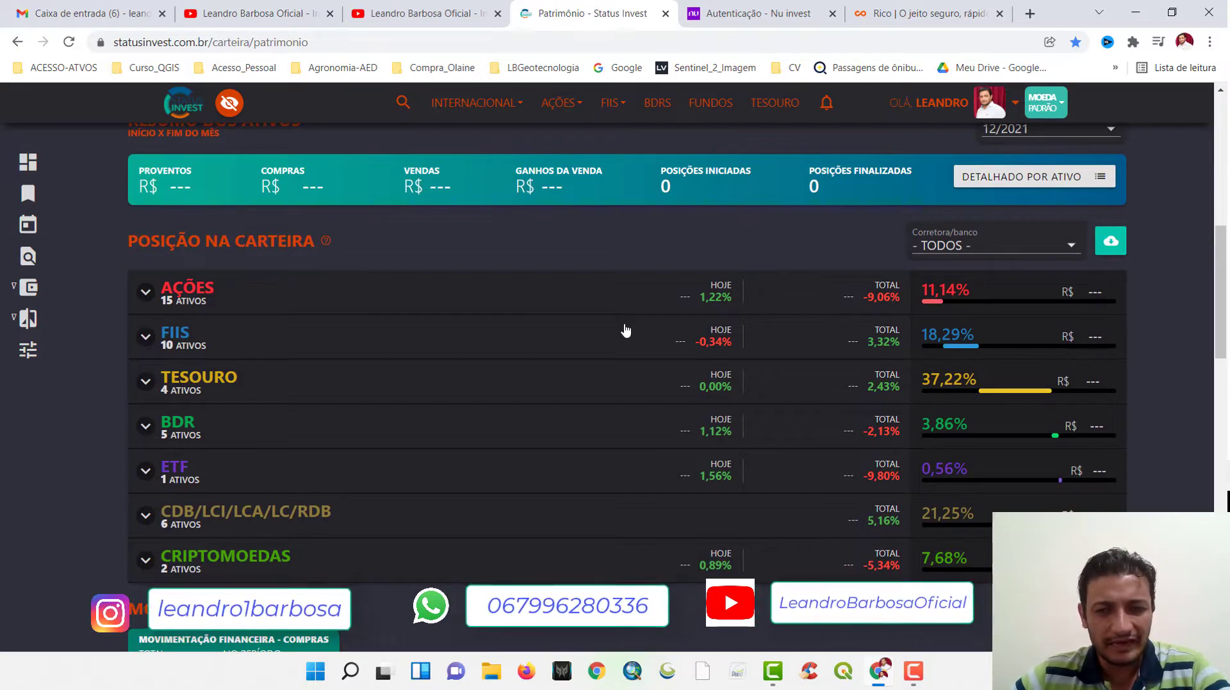
scroll(626, 330, "up", 1)
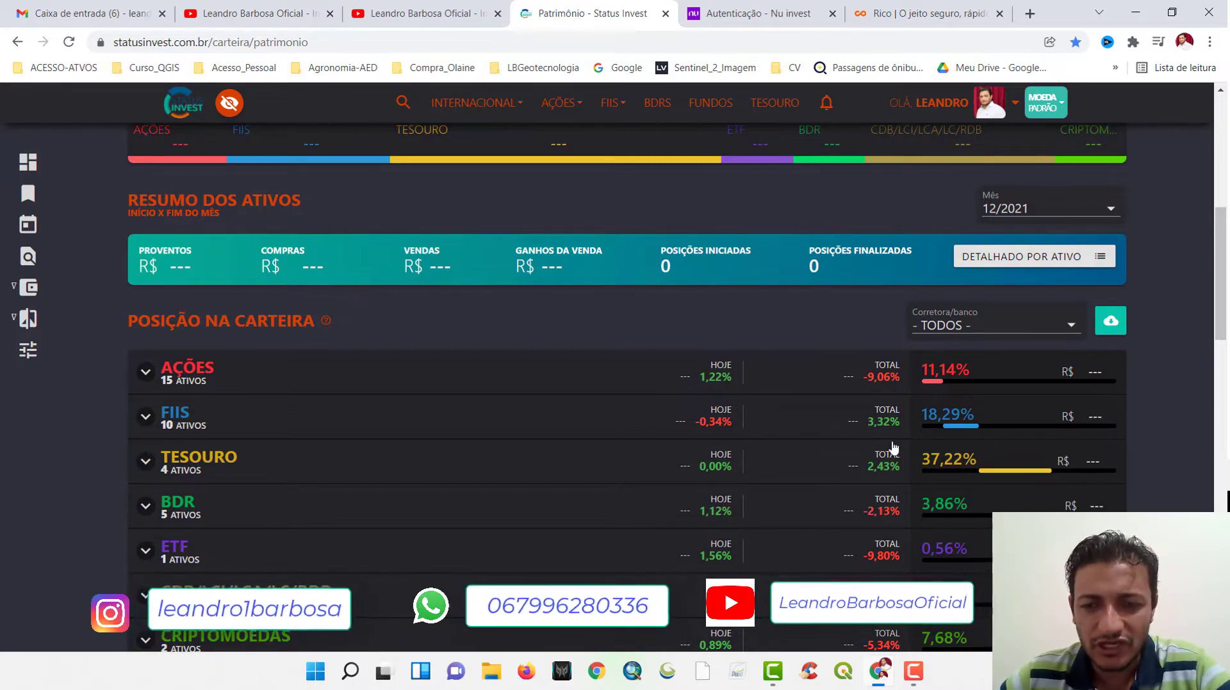
scroll(980, 393, "down", 1)
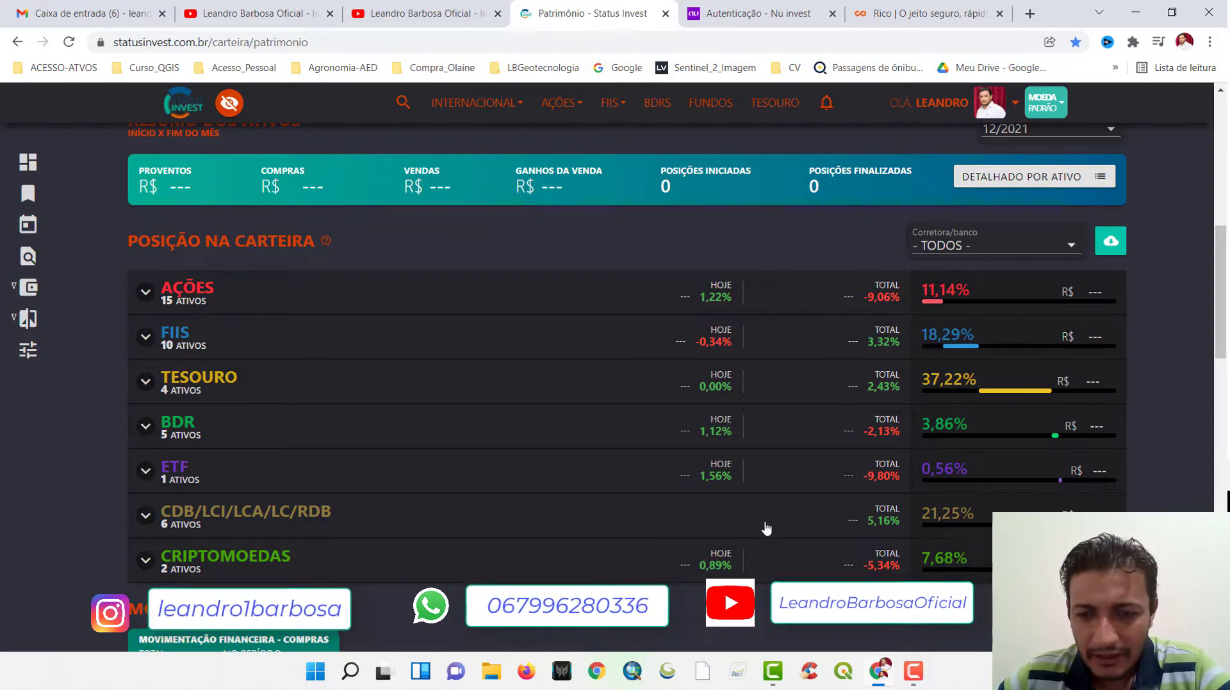
left_click(790, 566)
scroll(790, 566, "down", 3)
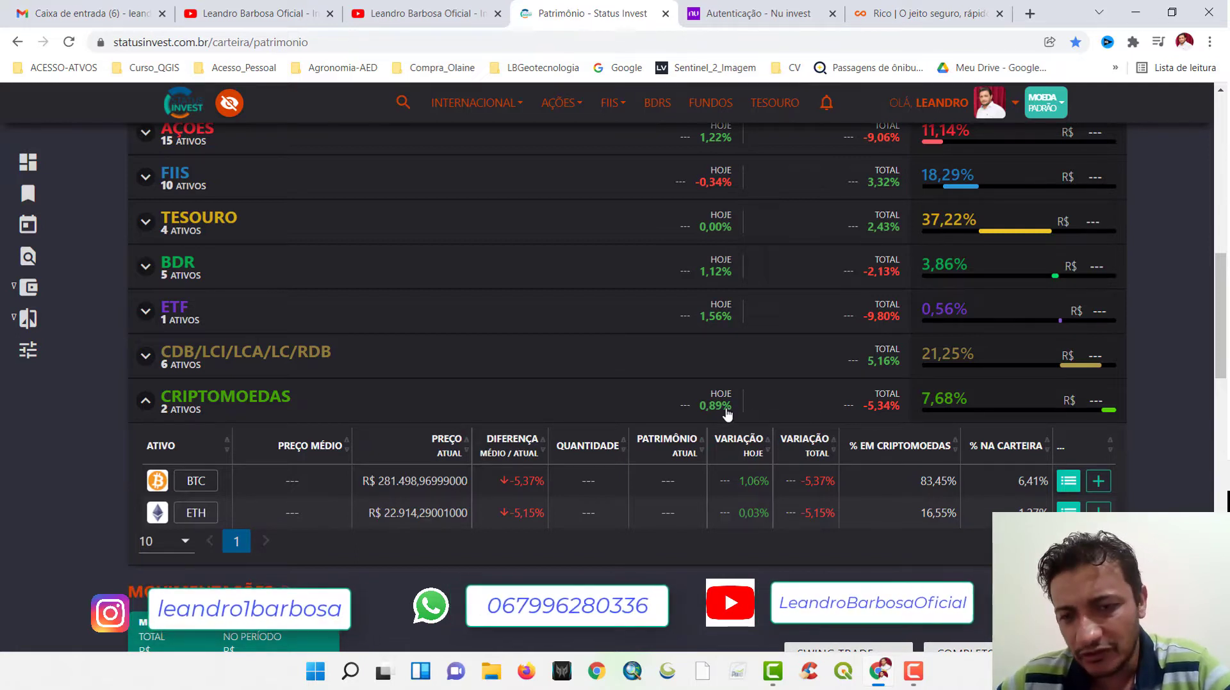
left_click(978, 413)
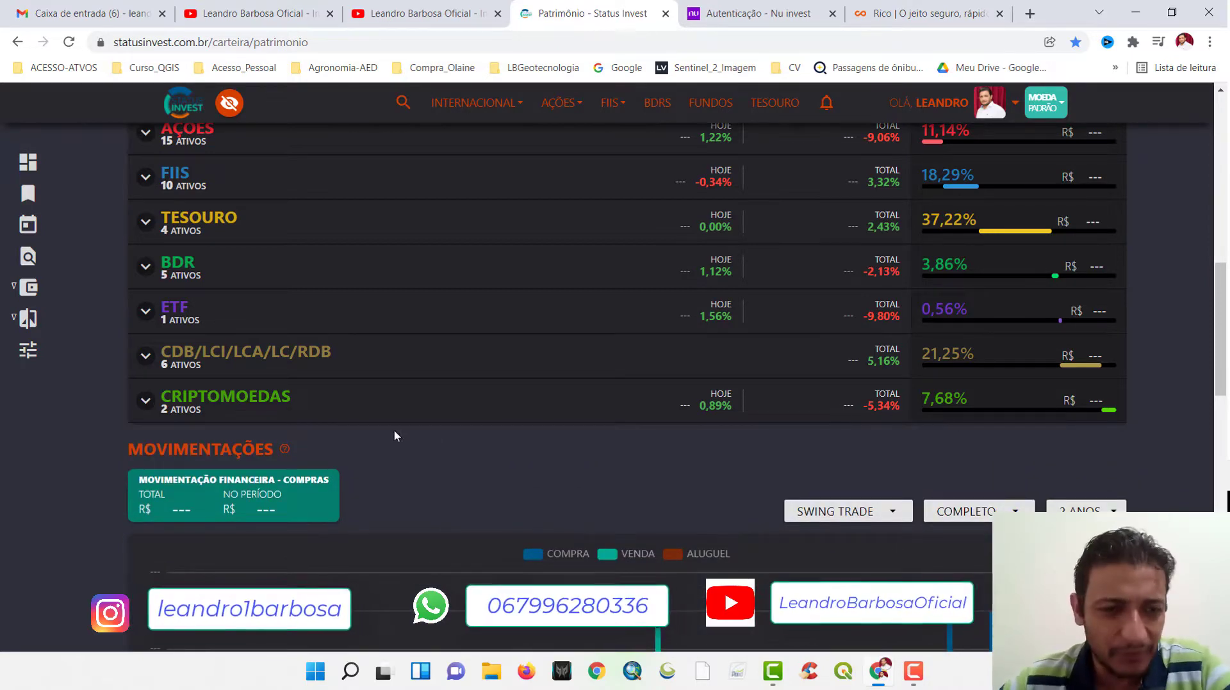
left_click(417, 400)
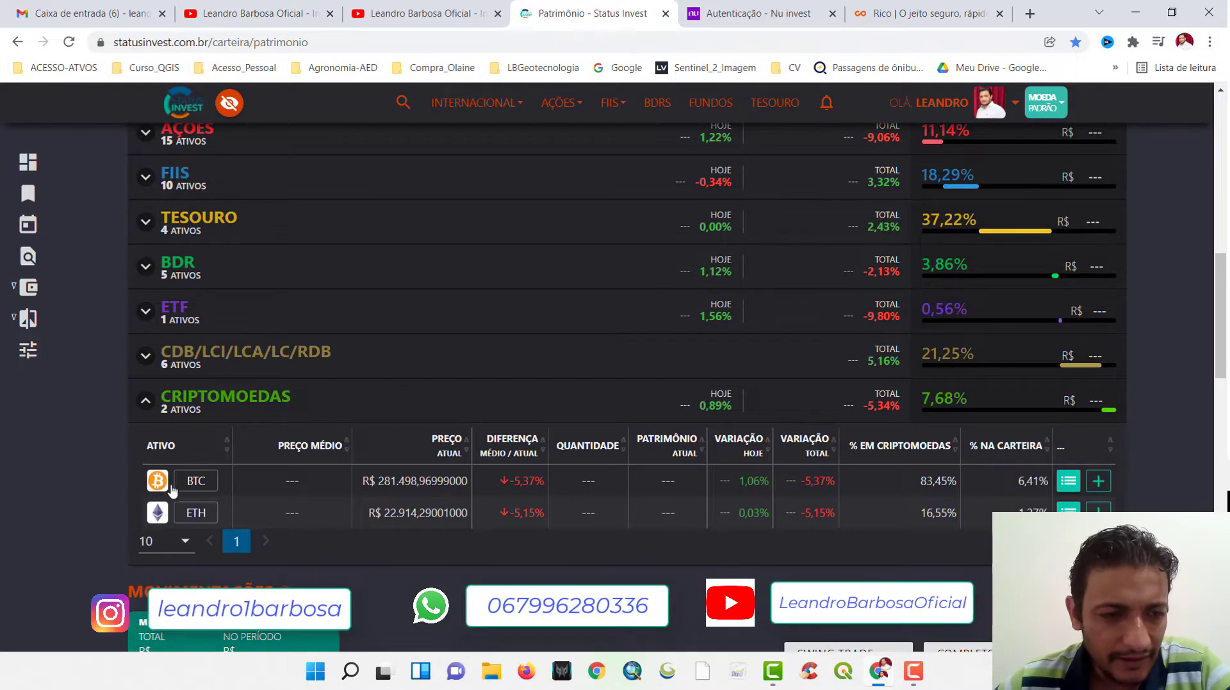
left_click(172, 489)
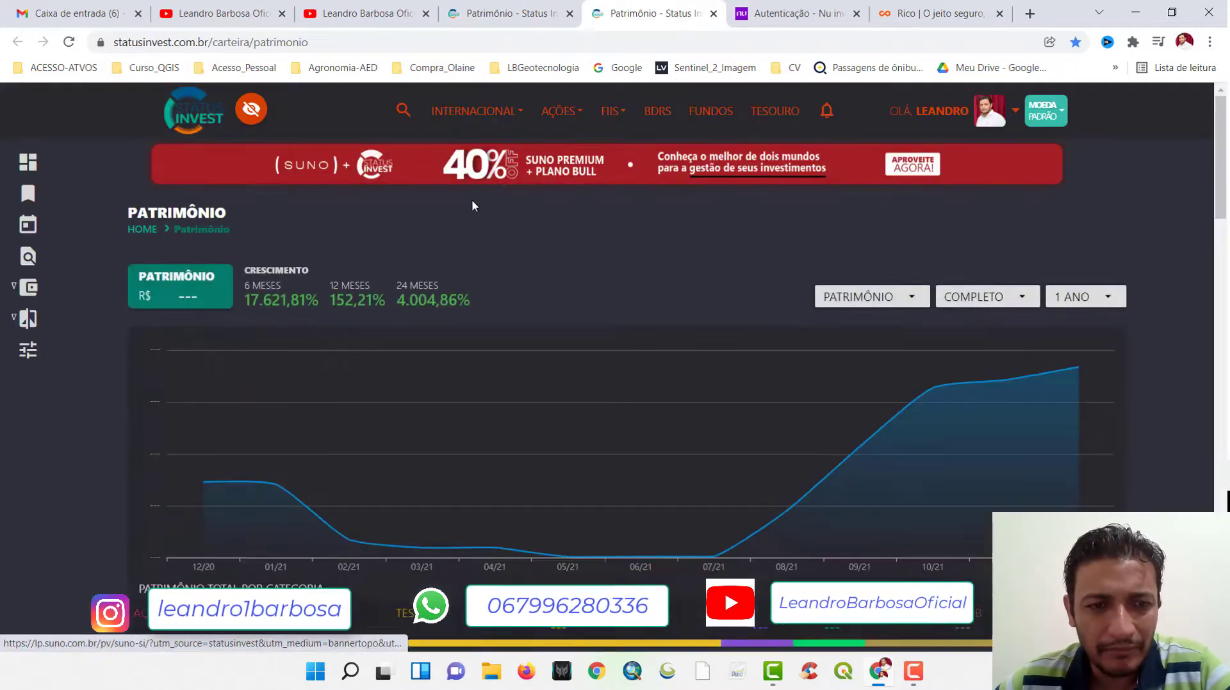
scroll(479, 309, "down", 3)
left_click(713, 12)
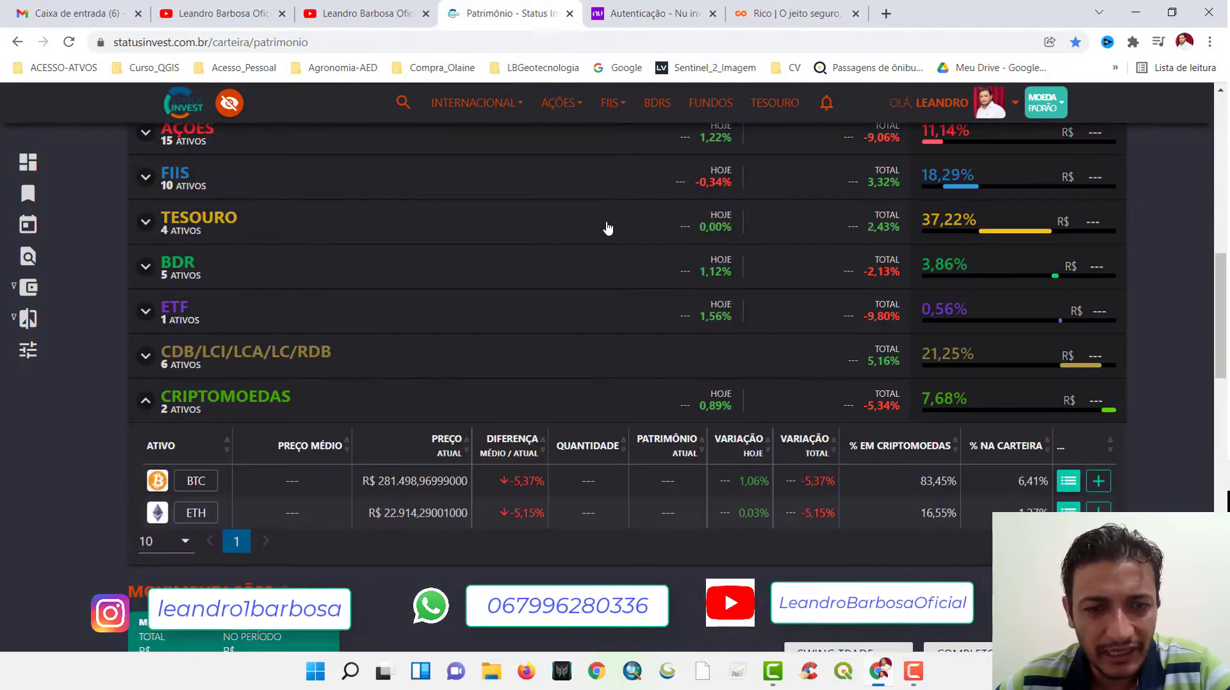
left_click(276, 408)
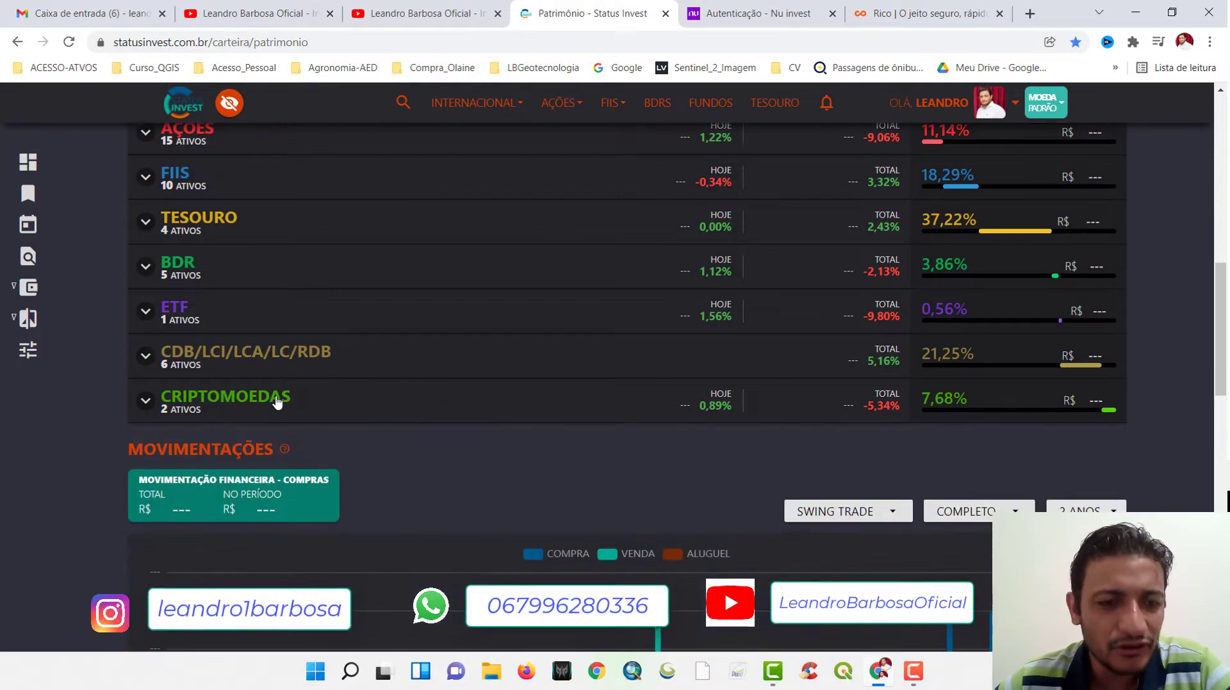
scroll(301, 387, "down", 3)
scroll(403, 378, "down", 4)
scroll(359, 372, "down", 4)
scroll(406, 355, "down", 6)
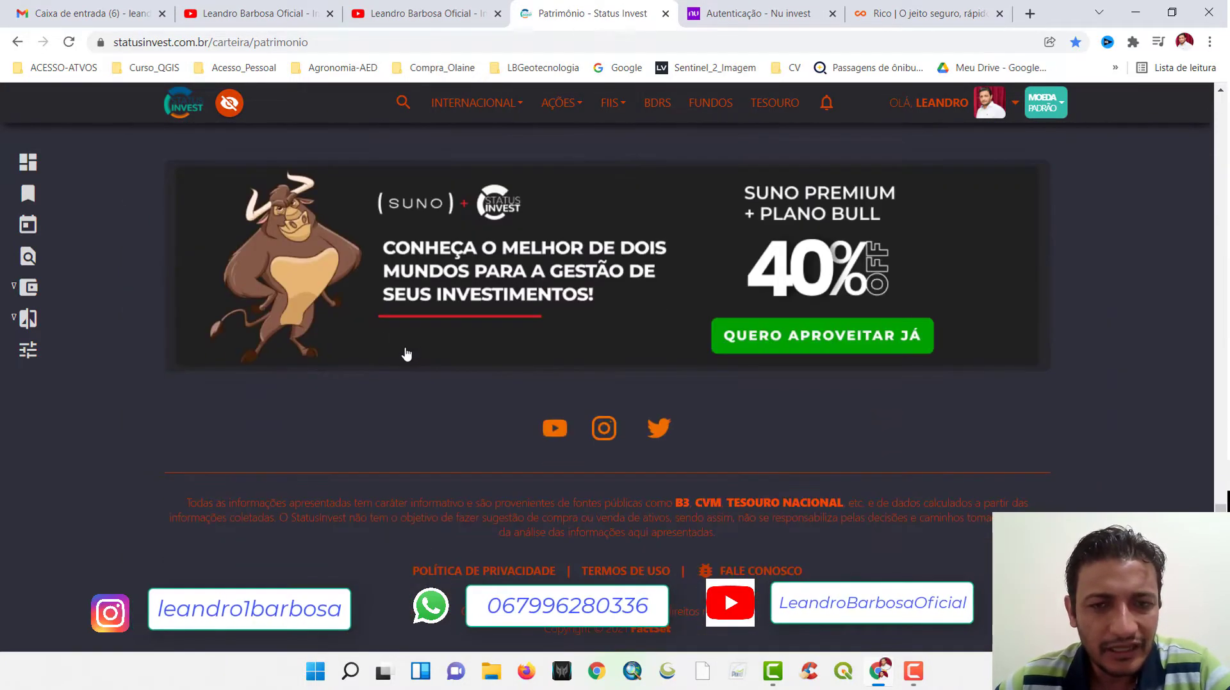
scroll(435, 353, "up", 6)
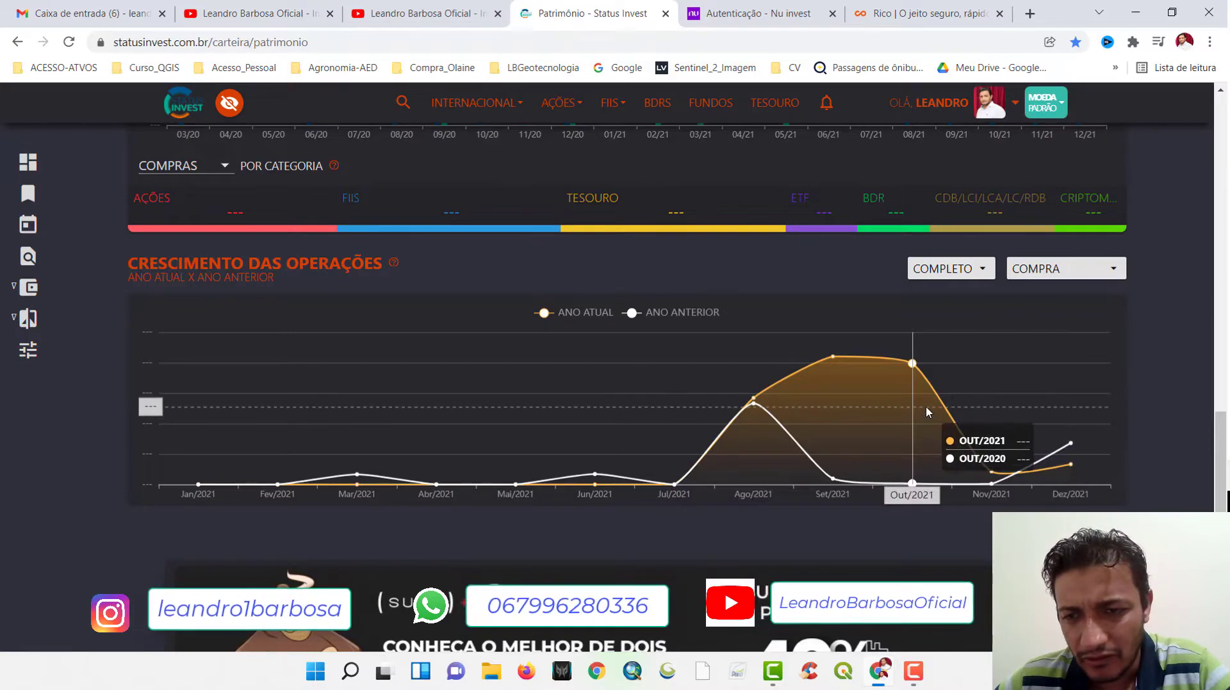
scroll(813, 380, "down", 7)
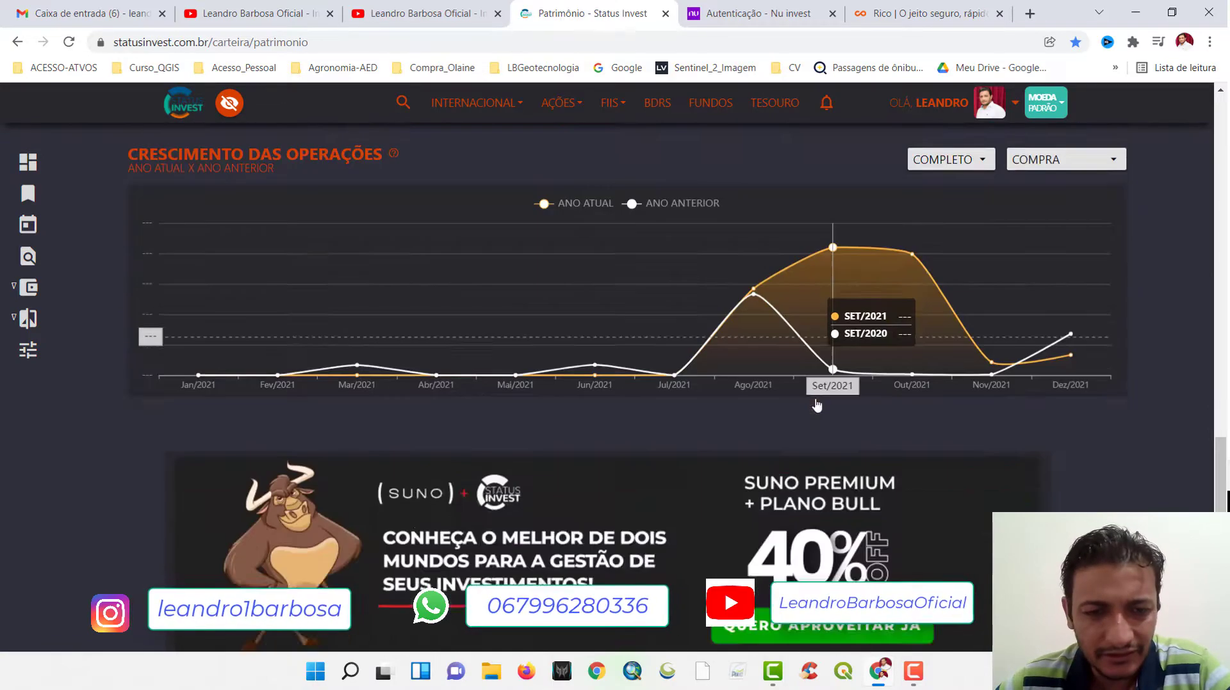
scroll(779, 397, "up", 12)
scroll(310, 362, "up", 10)
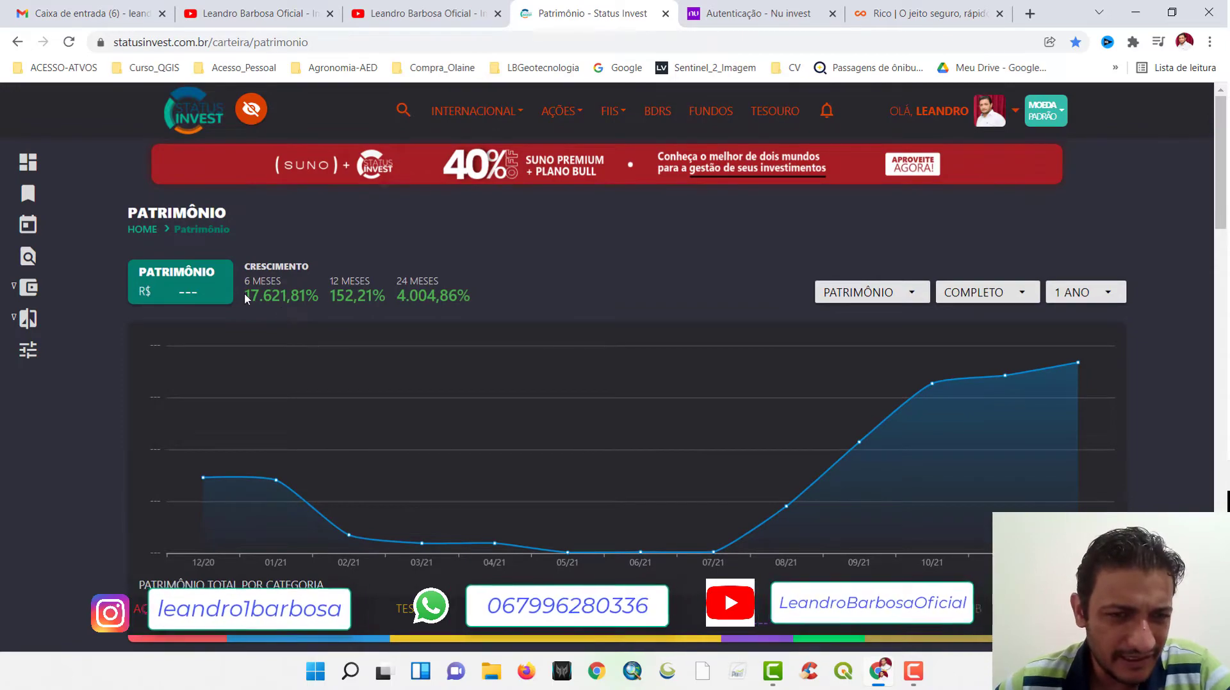
scroll(447, 301, "down", 5)
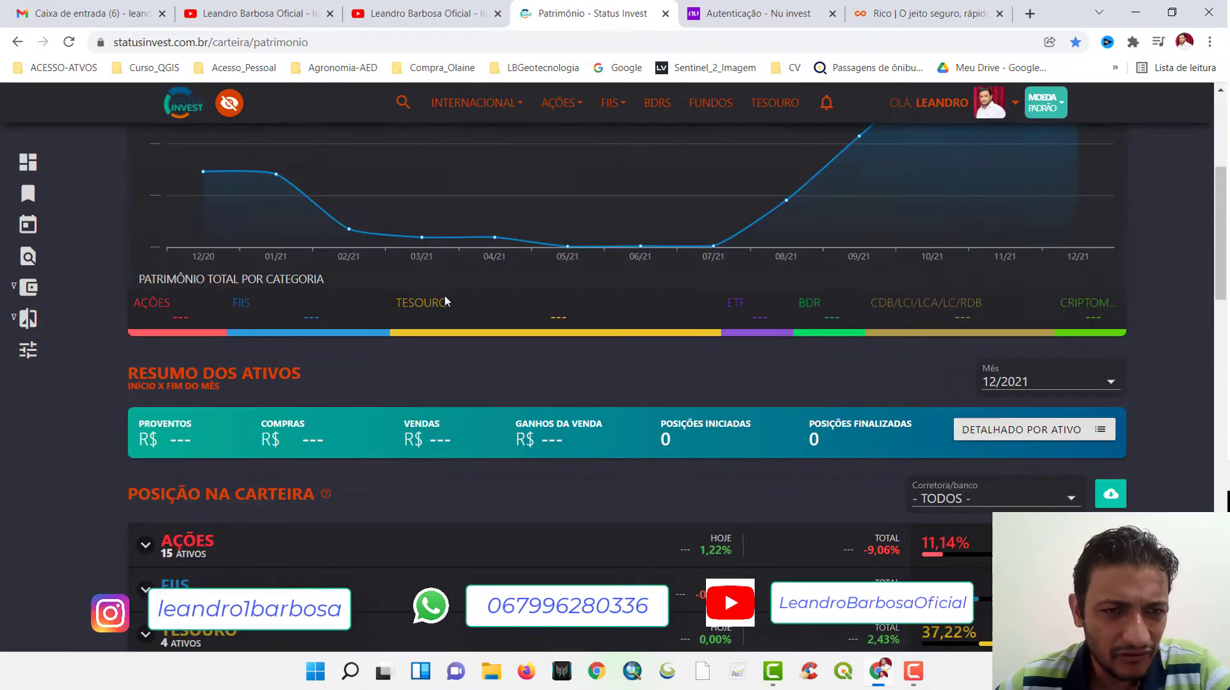
scroll(198, 330, "up", 2)
scroll(280, 336, "down", 1)
scroll(265, 351, "down", 4)
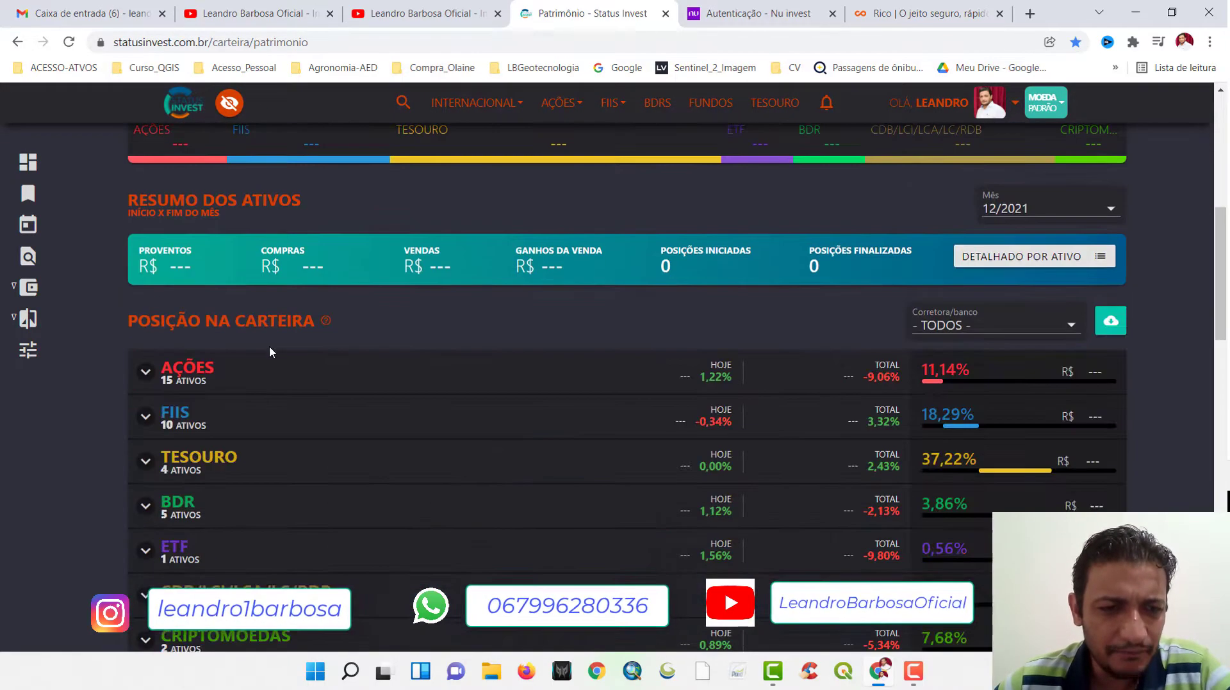
scroll(853, 364, "down", 2)
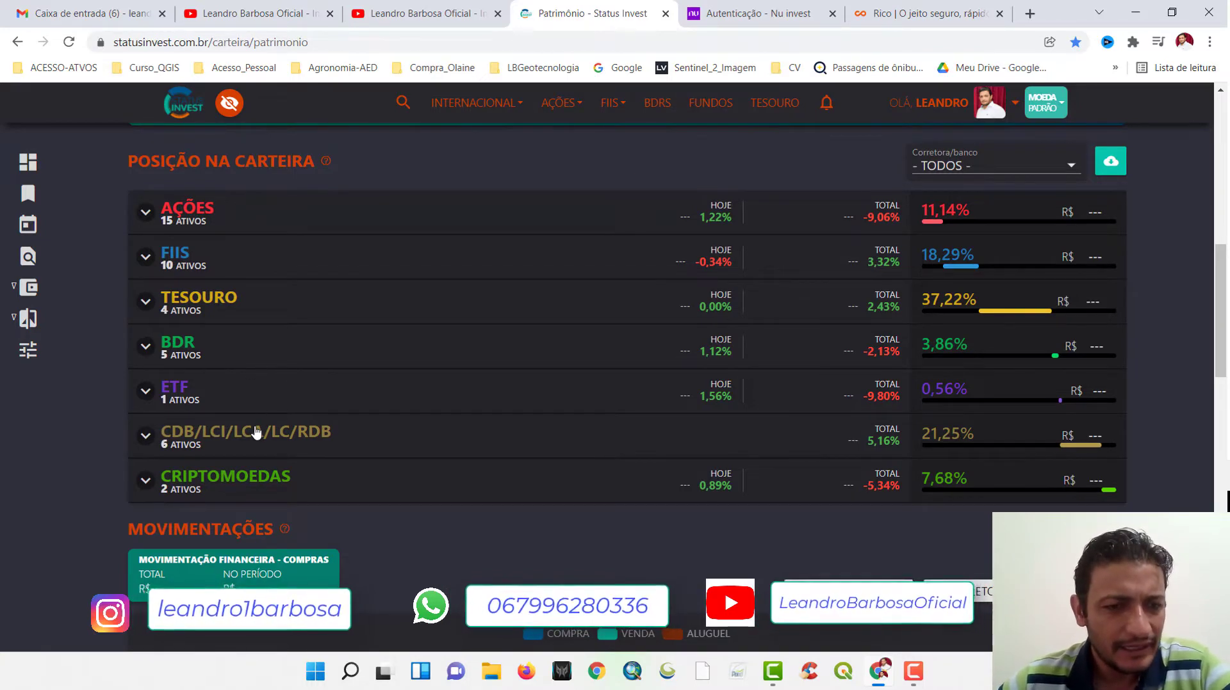
Expand the CDB/LCI/LCA/LC/RDB row to list its six fixed-income holdings.
left_click(313, 431)
scroll(314, 430, "down", 2)
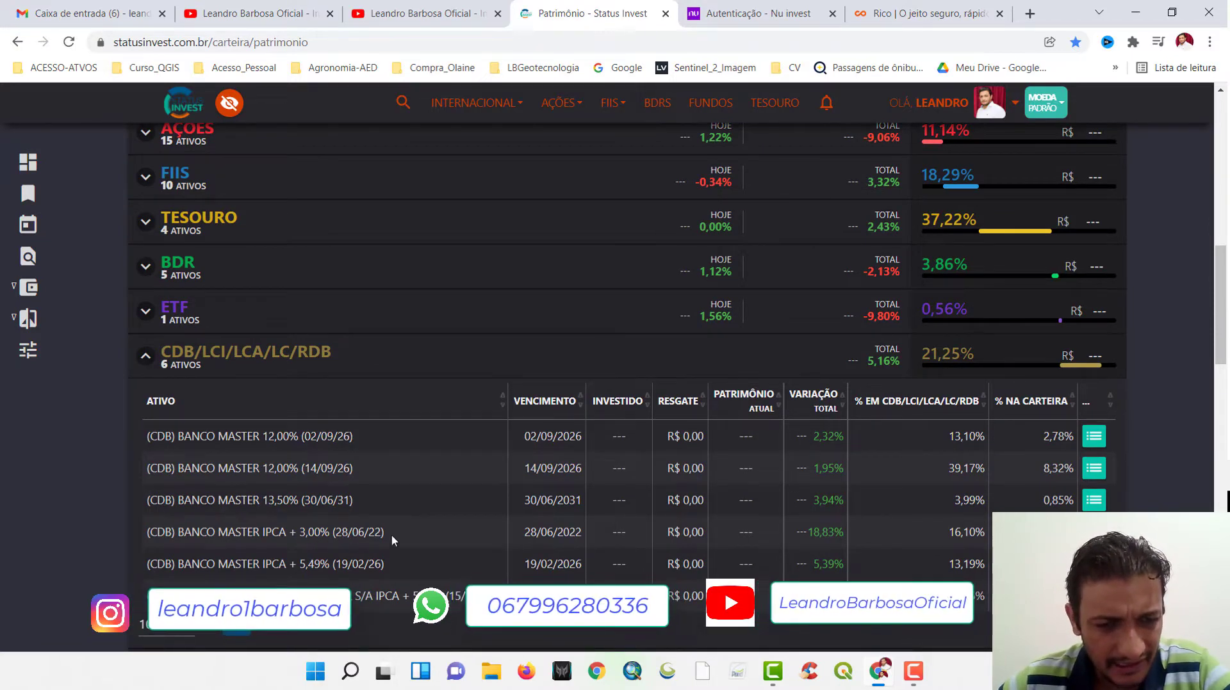
left_click(250, 351)
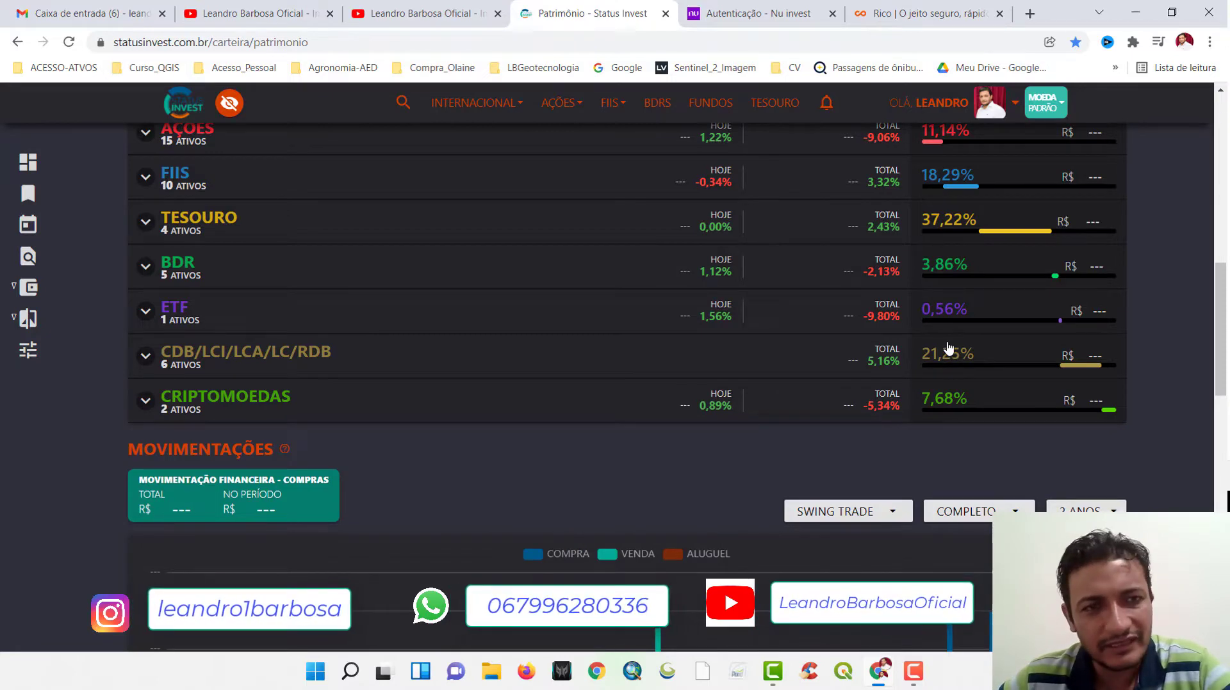
left_click(329, 352)
scroll(164, 267, "up", 7)
Unhide the portfolio values and expand CRIPTOMOEDAS to show the BTC and ETH positions.
left_click(230, 103)
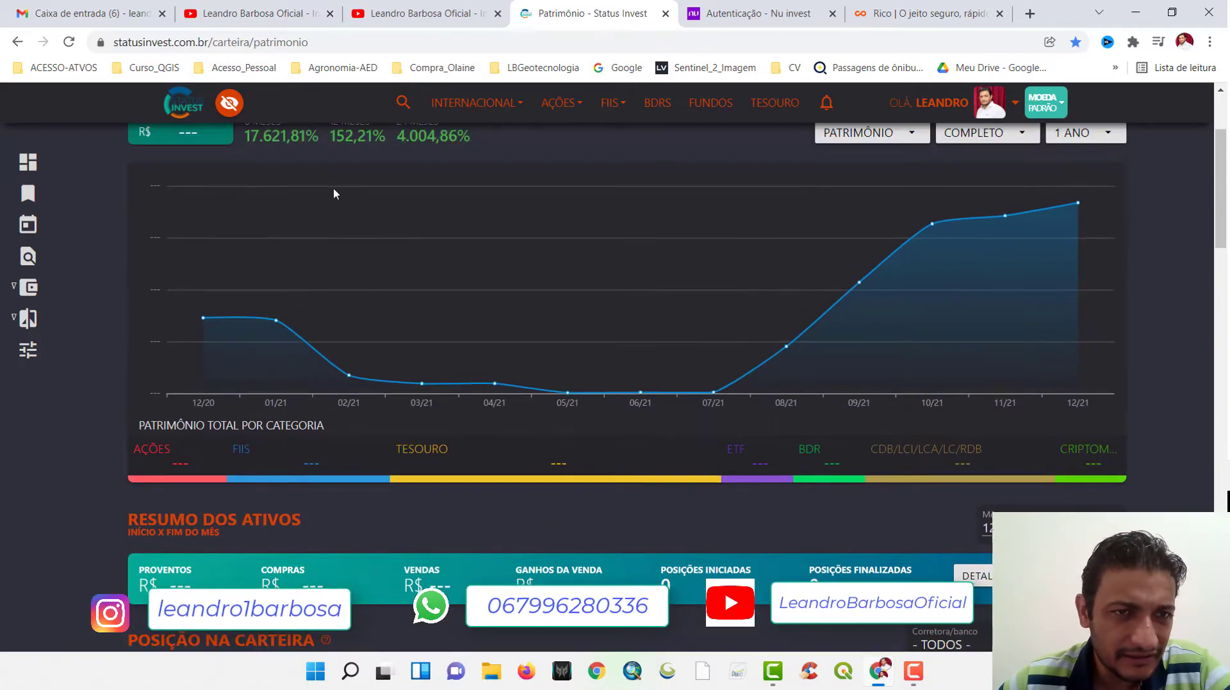
scroll(593, 384, "down", 10)
scroll(595, 388, "down", 2)
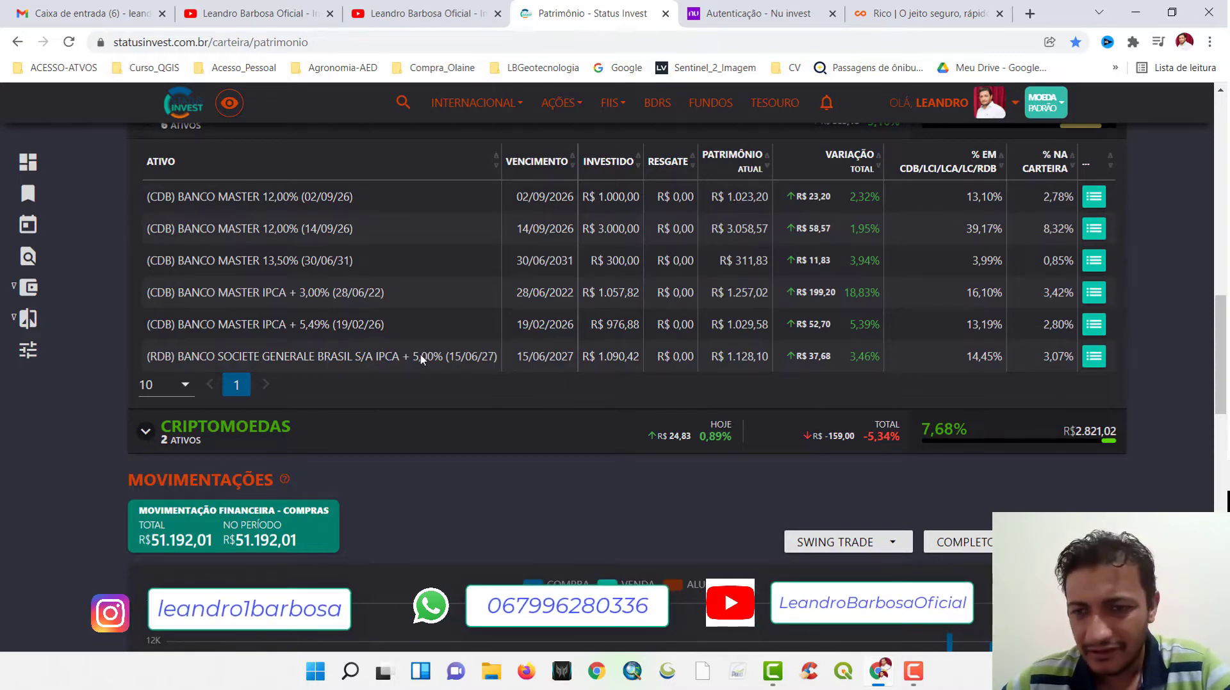
left_click(402, 428)
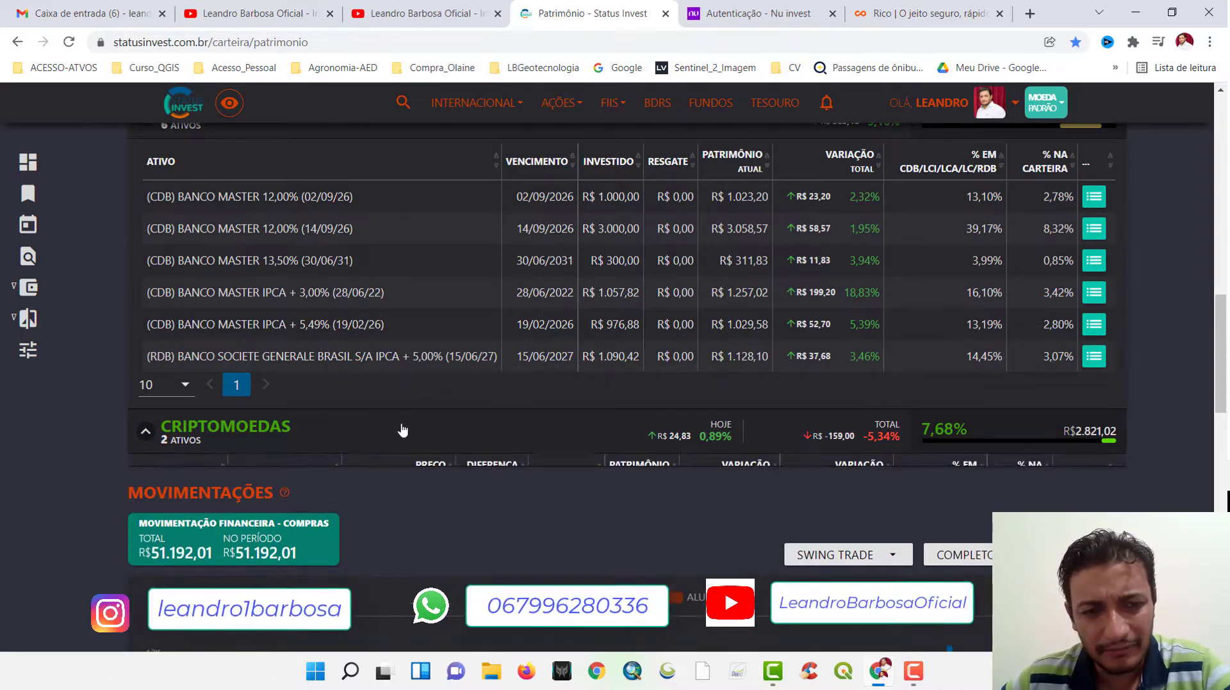
scroll(406, 400, "down", 1)
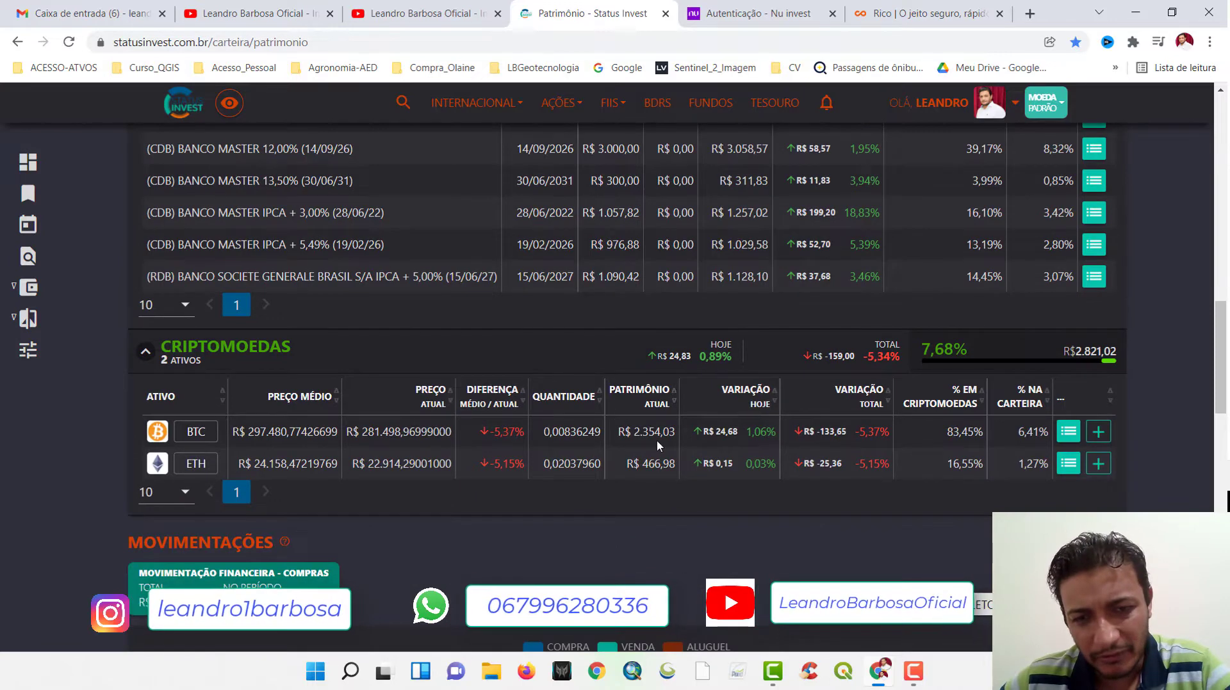
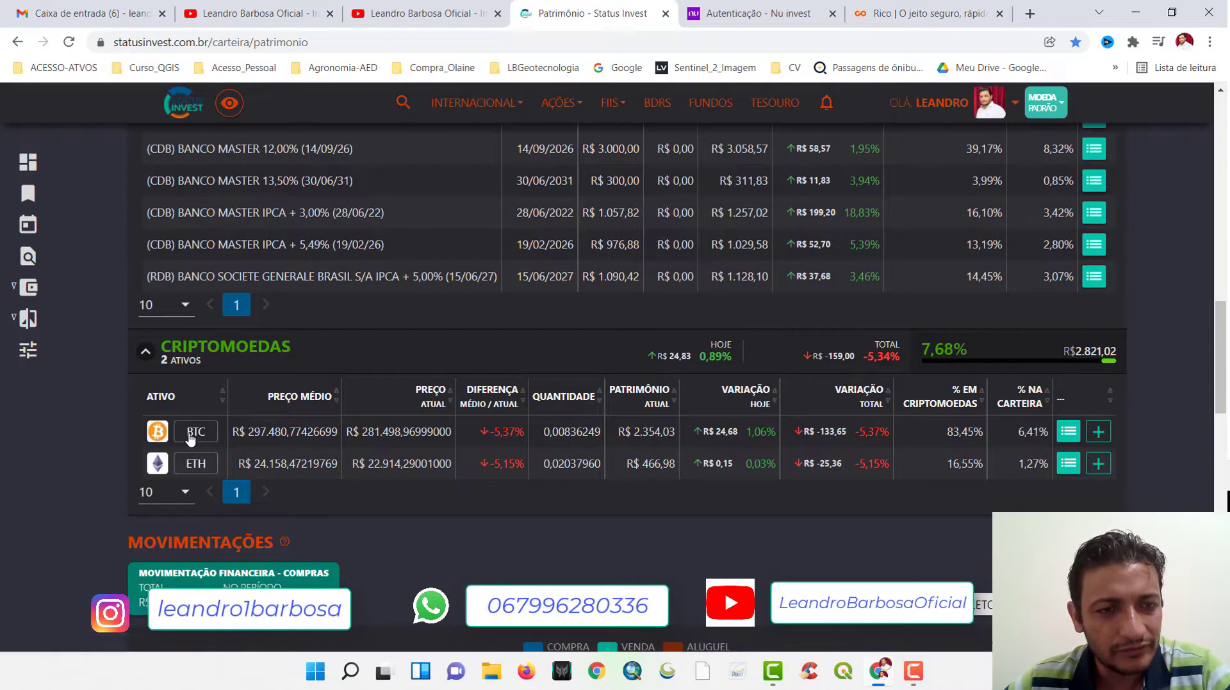
Open the BTC asset in a new tab, return to the portfolio, and open a new Google tab.
left_click(192, 436)
left_click(549, 20)
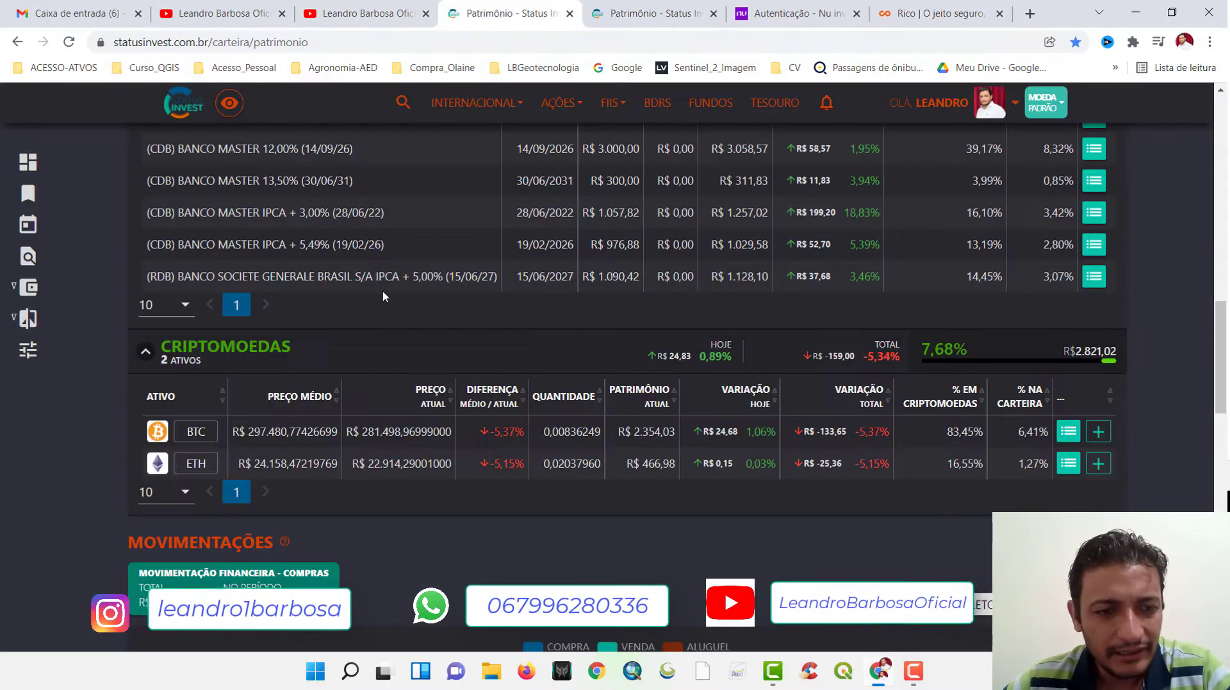
left_click(1029, 14)
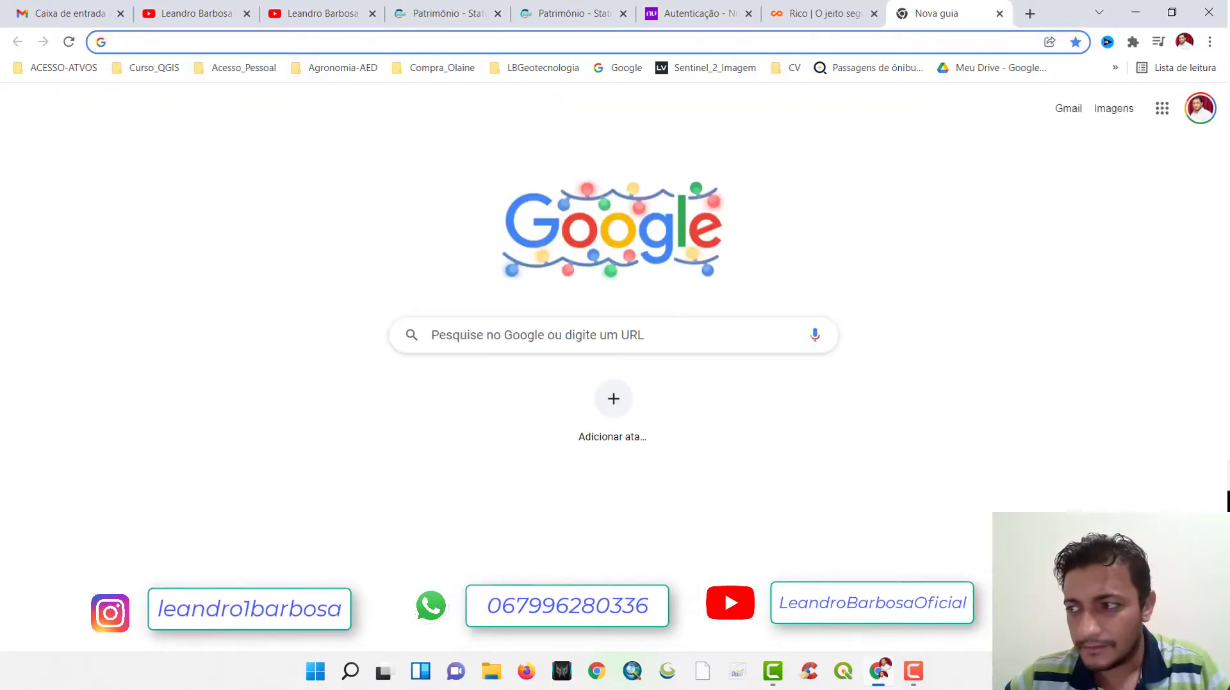
Search Google for BTC and show Bitcoin's one-month price chart.
type("BTC")
key("Return")
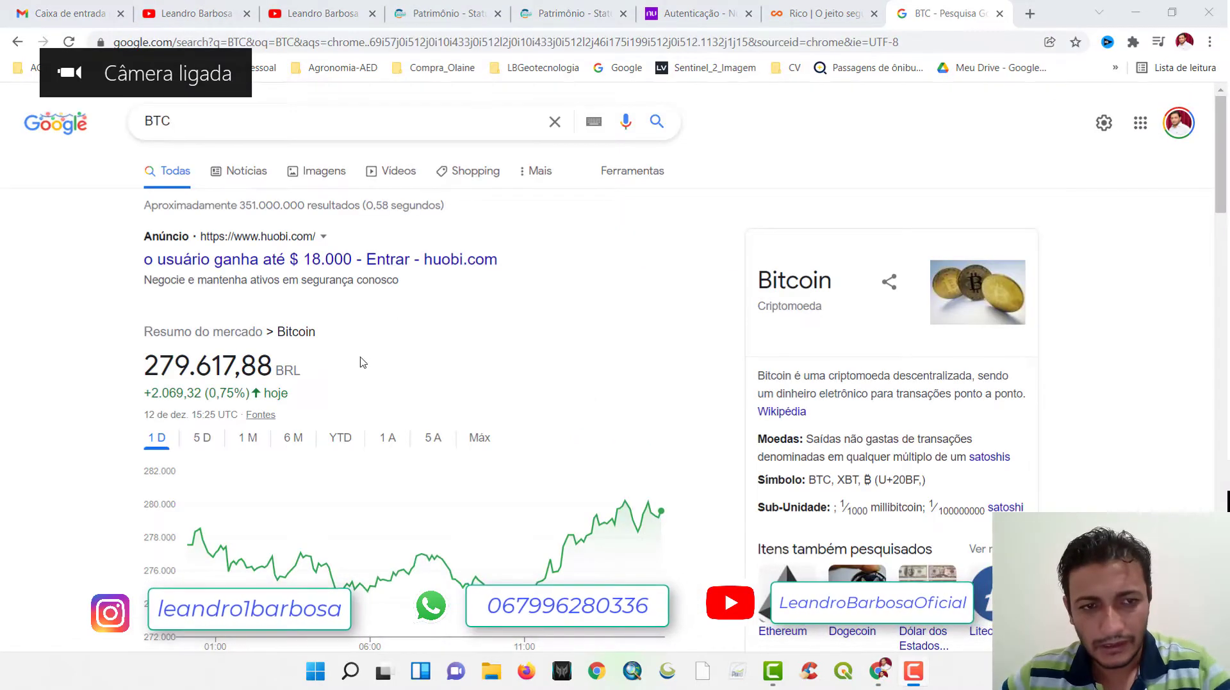
left_click(248, 438)
Compare Bitcoin's one-year, five-year and six-month charts, then return to the portfolio tab.
scroll(288, 410, "down", 1)
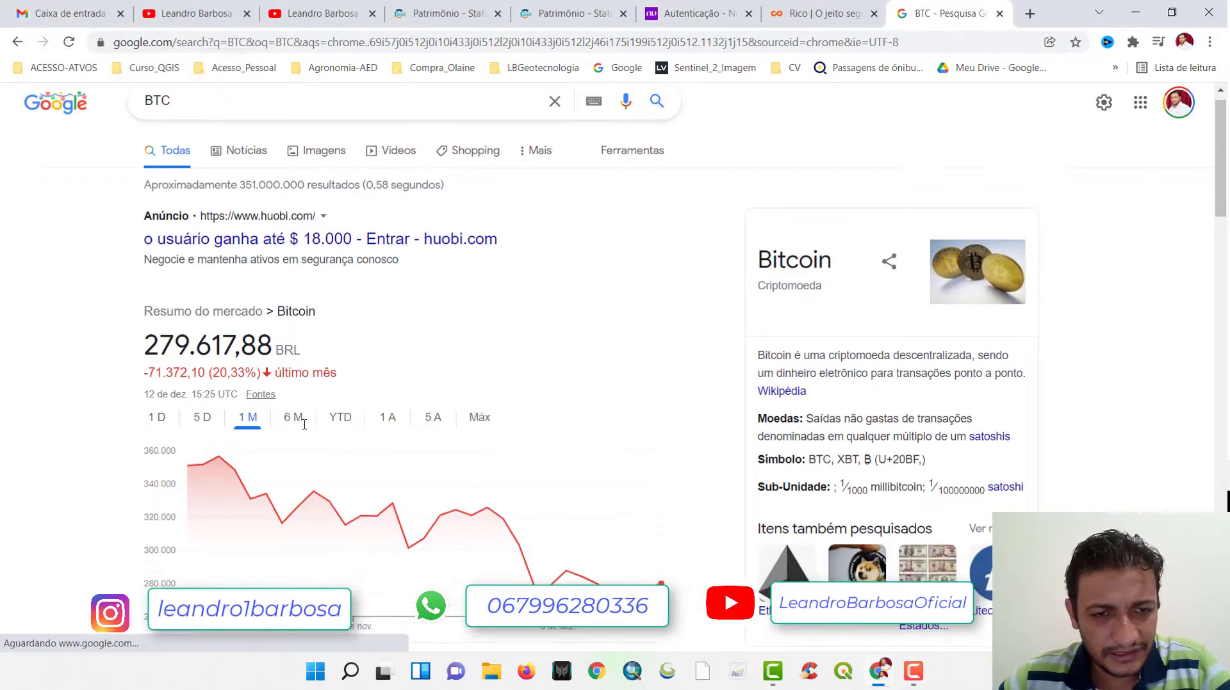
left_click(388, 368)
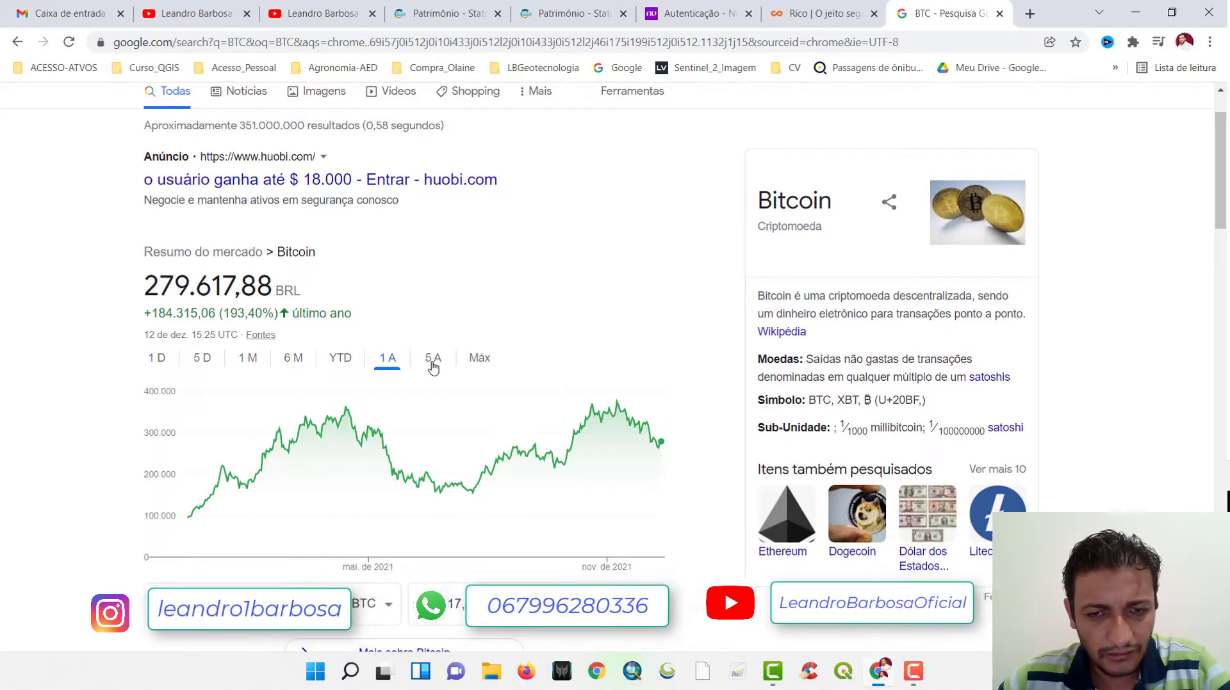
left_click(433, 360)
left_click(387, 358)
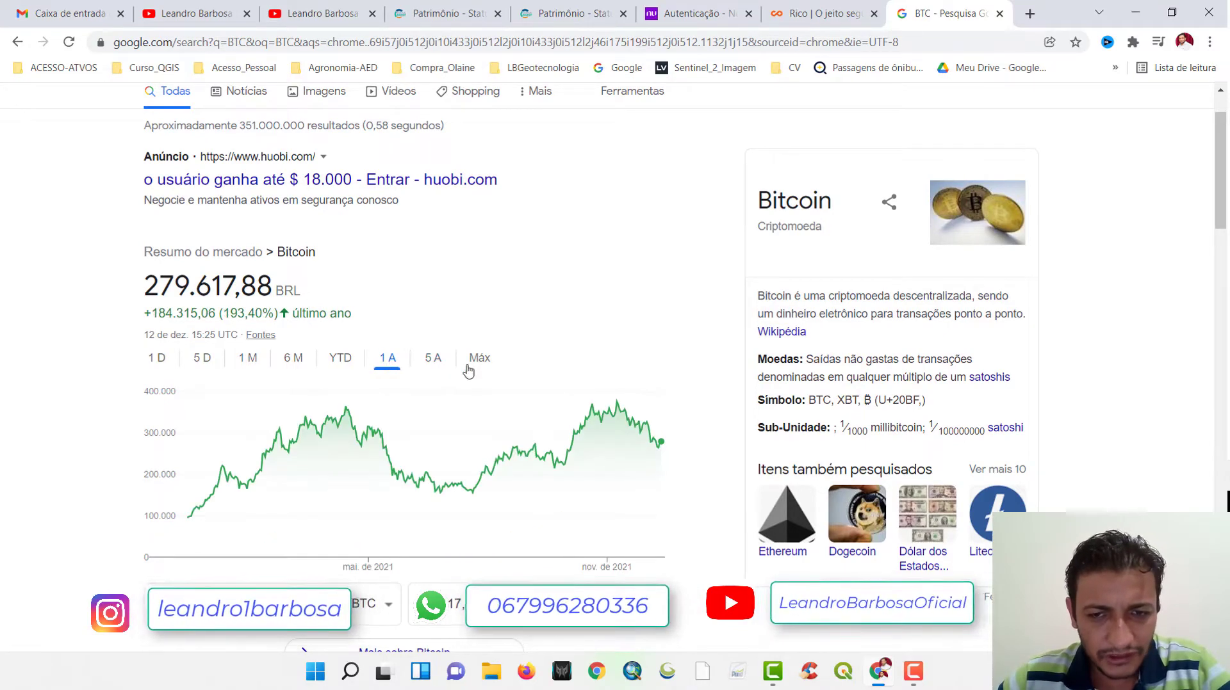
left_click(296, 359)
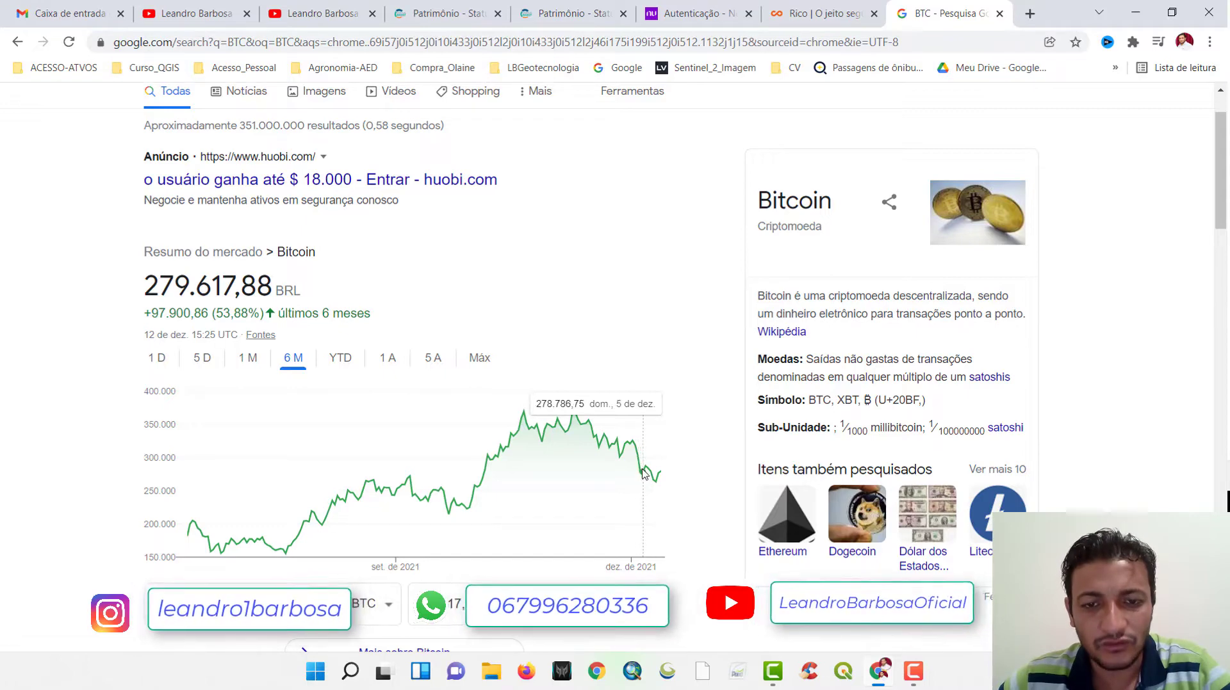
left_click(442, 14)
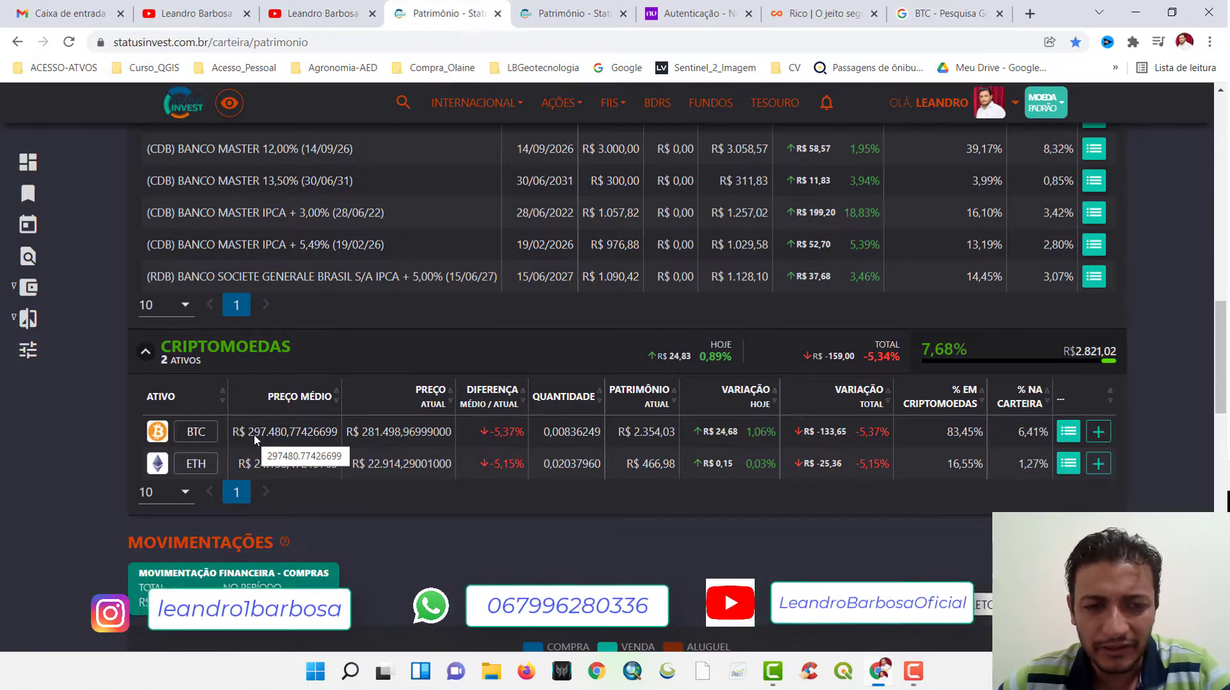
Return to the BTC - Pesquisa Google tab with Bitcoin's six-month chart.
left_click(941, 14)
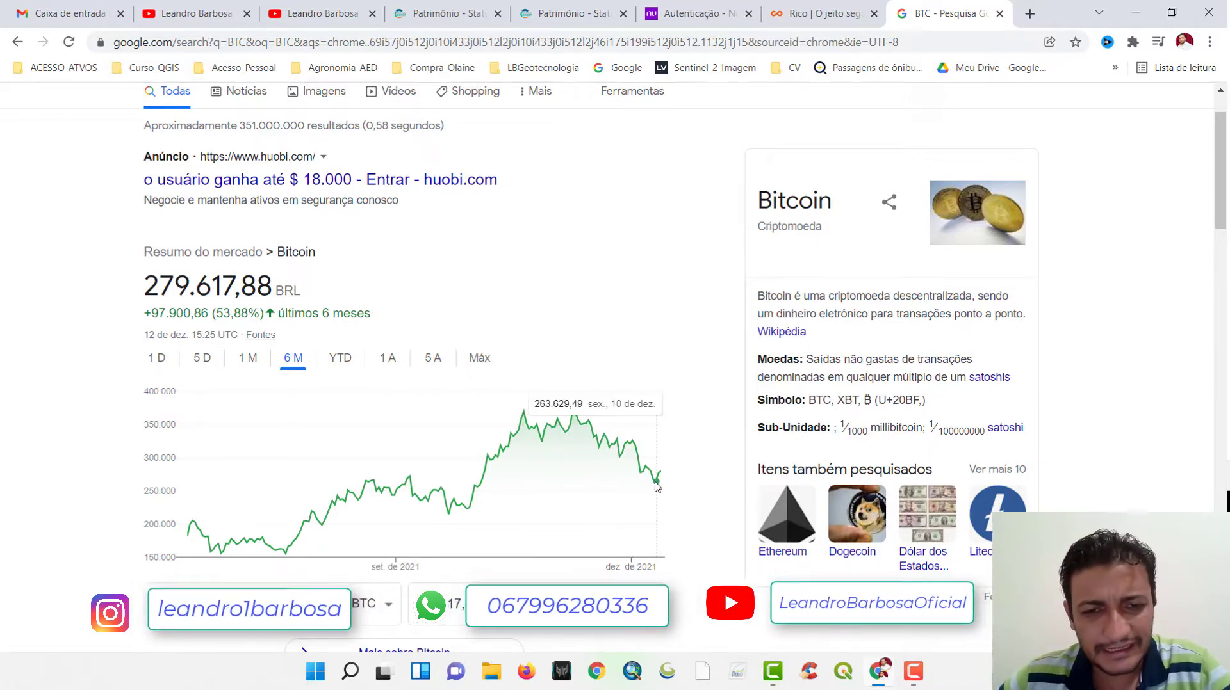
View Bitcoin's chart over one year, full history, five days and one month.
left_click(387, 358)
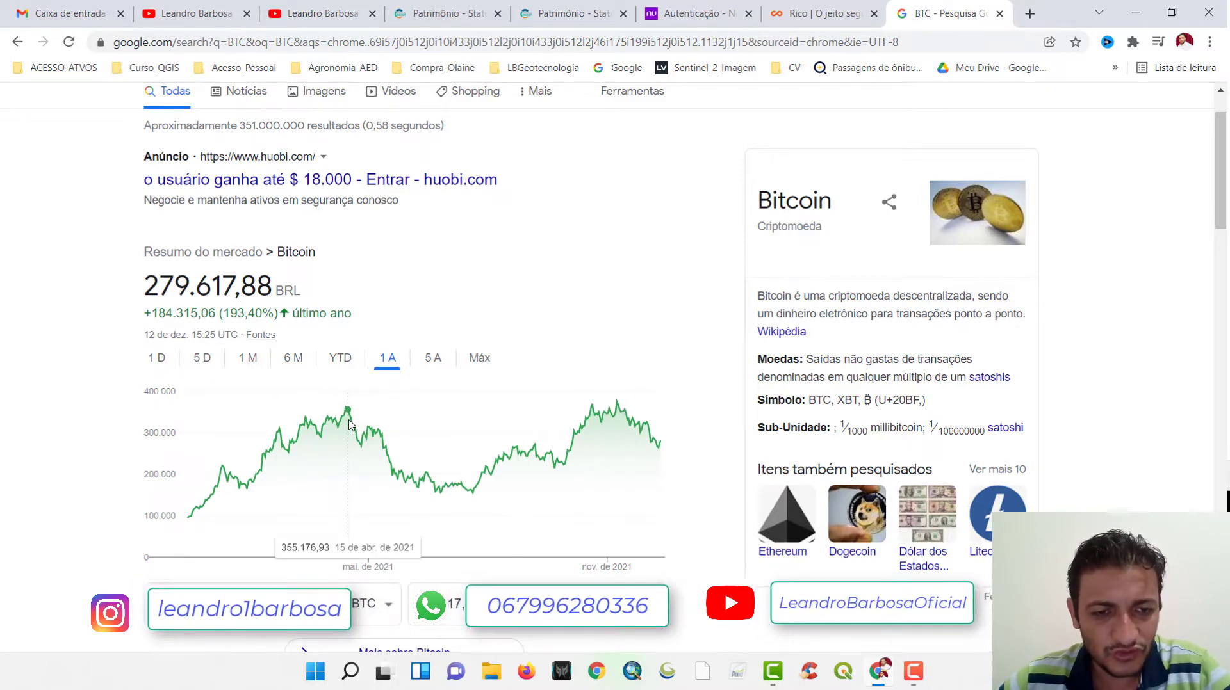
left_click(479, 359)
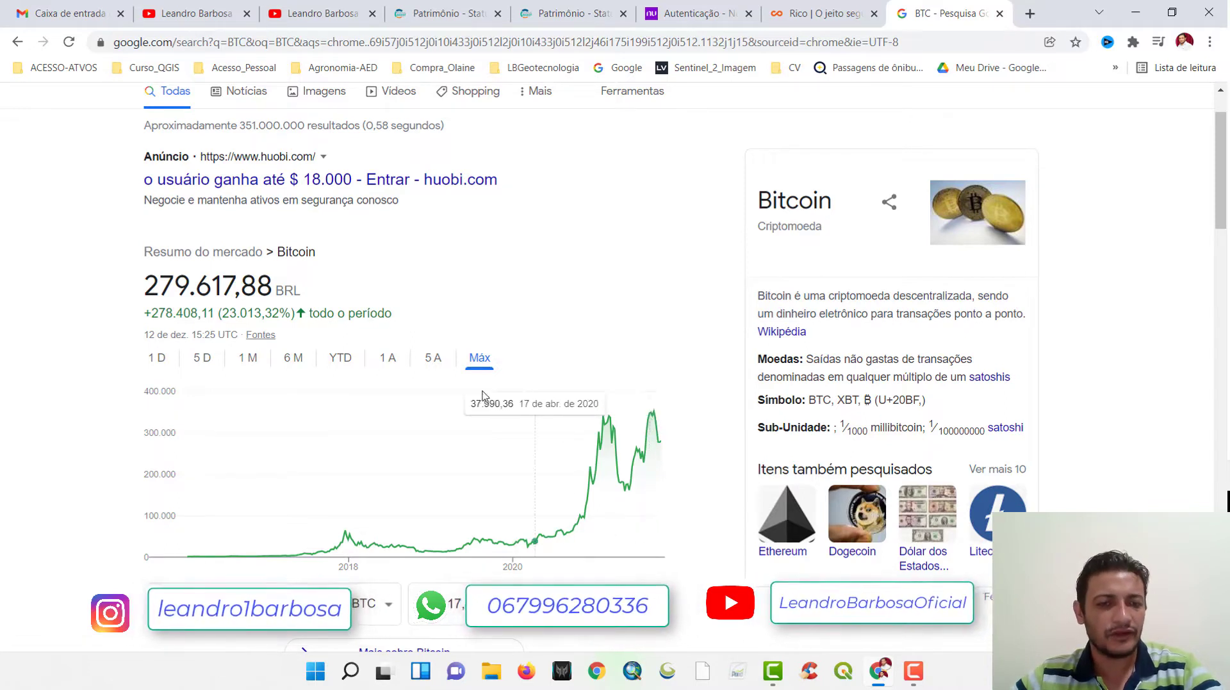
left_click(200, 362)
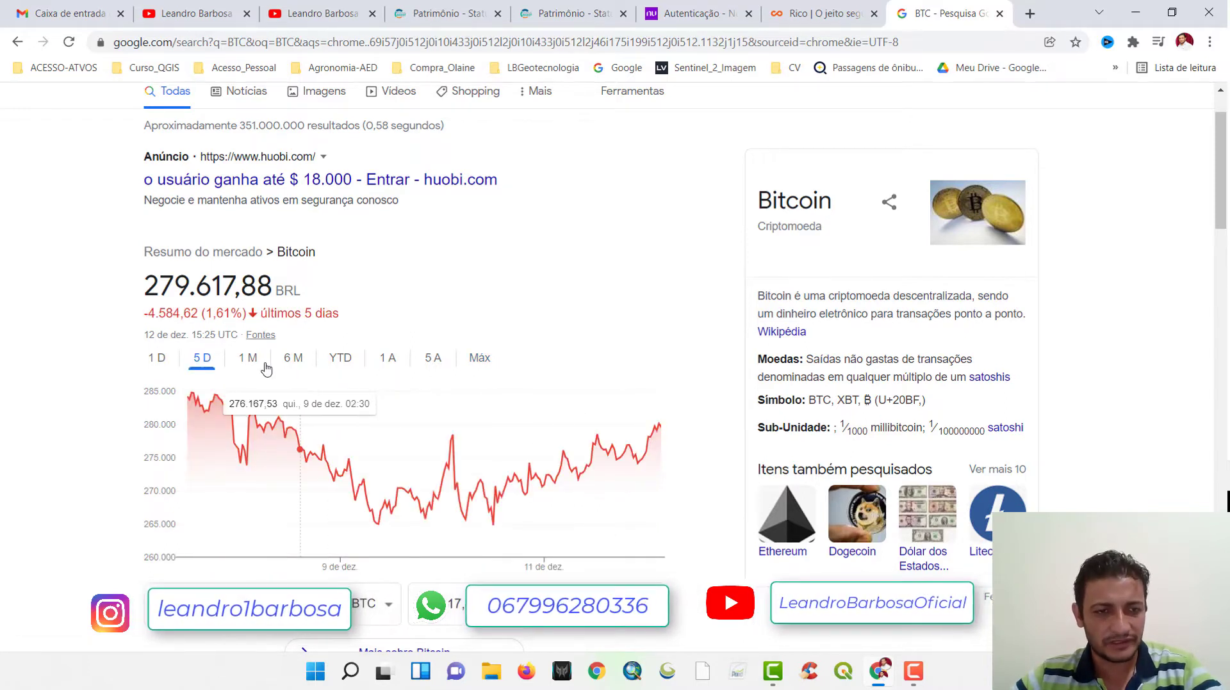
left_click(251, 359)
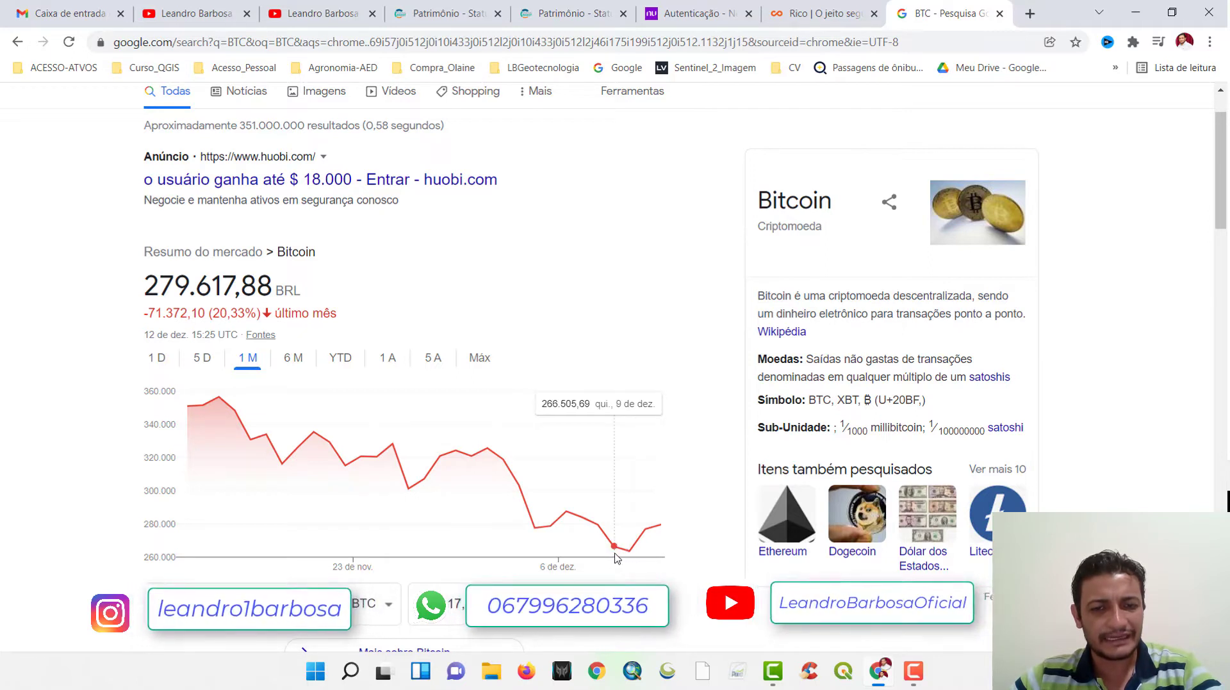
Check the five-year and full-history charts, settle on one year, then return to the portfolio.
left_click(434, 359)
left_click(474, 364)
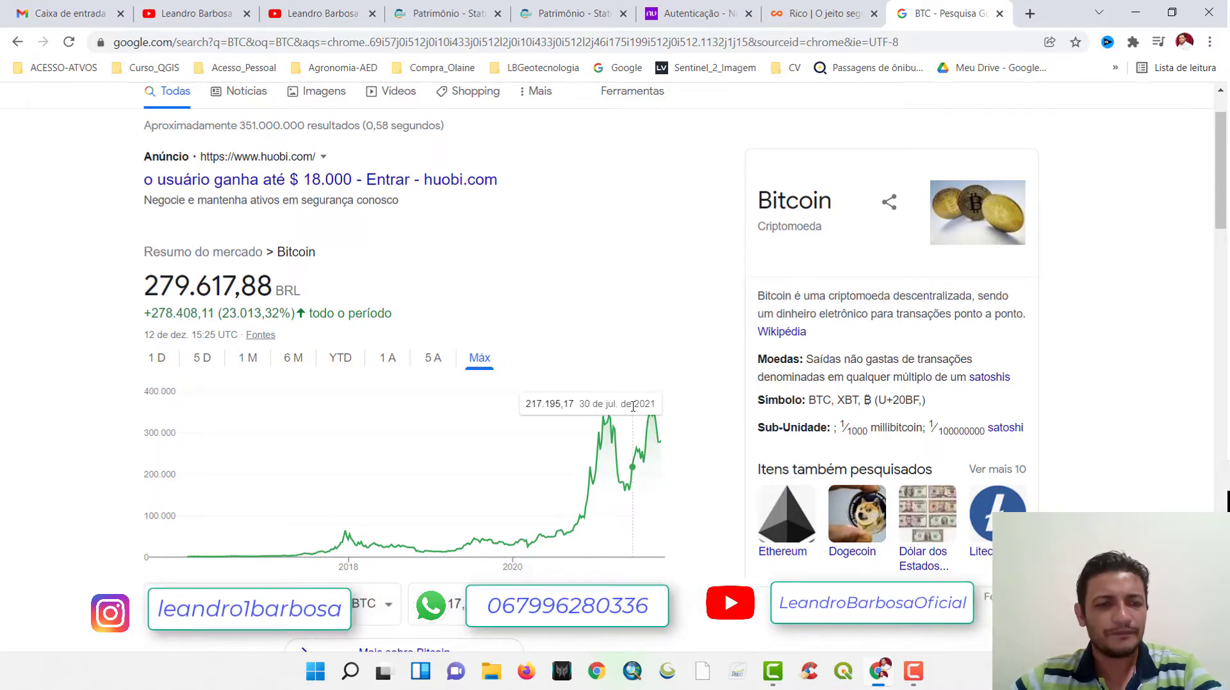
scroll(346, 346, "up", 2)
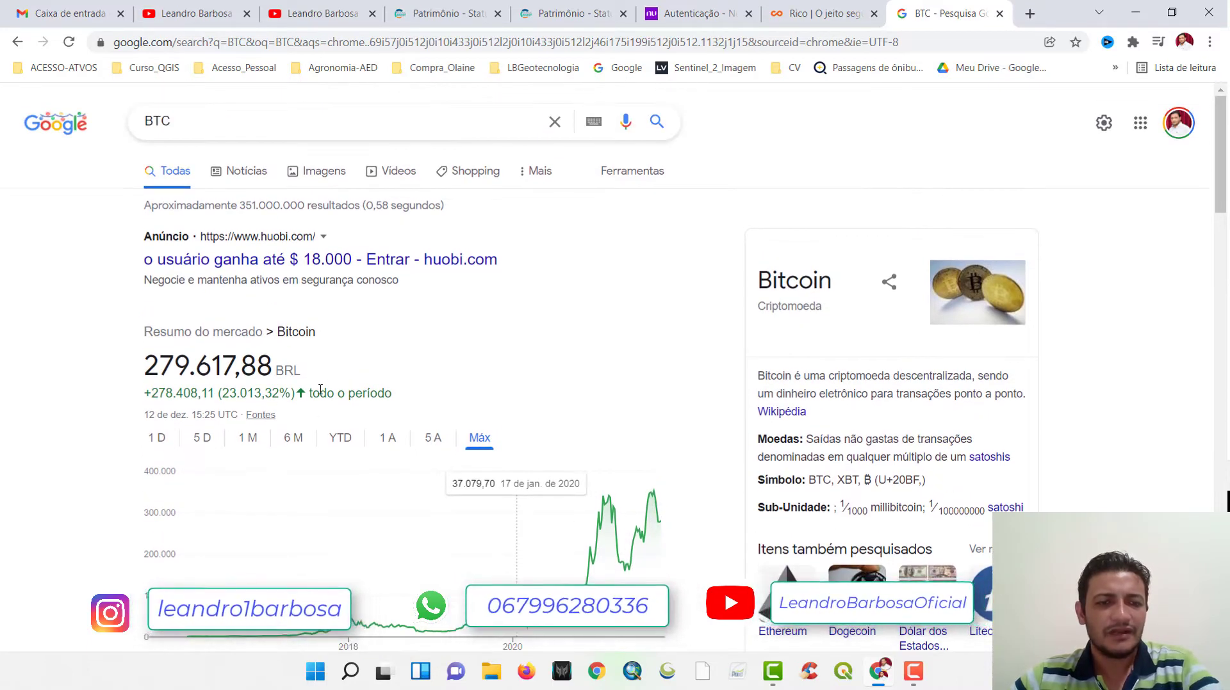
left_click(407, 442)
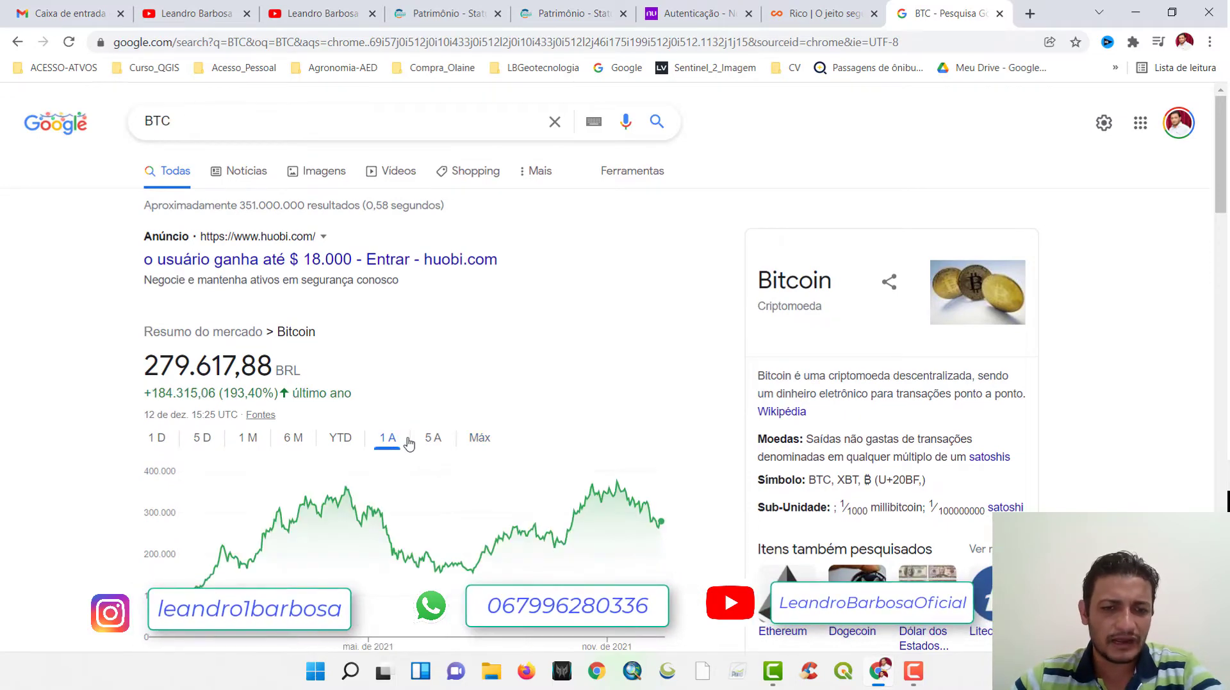
left_click(473, 13)
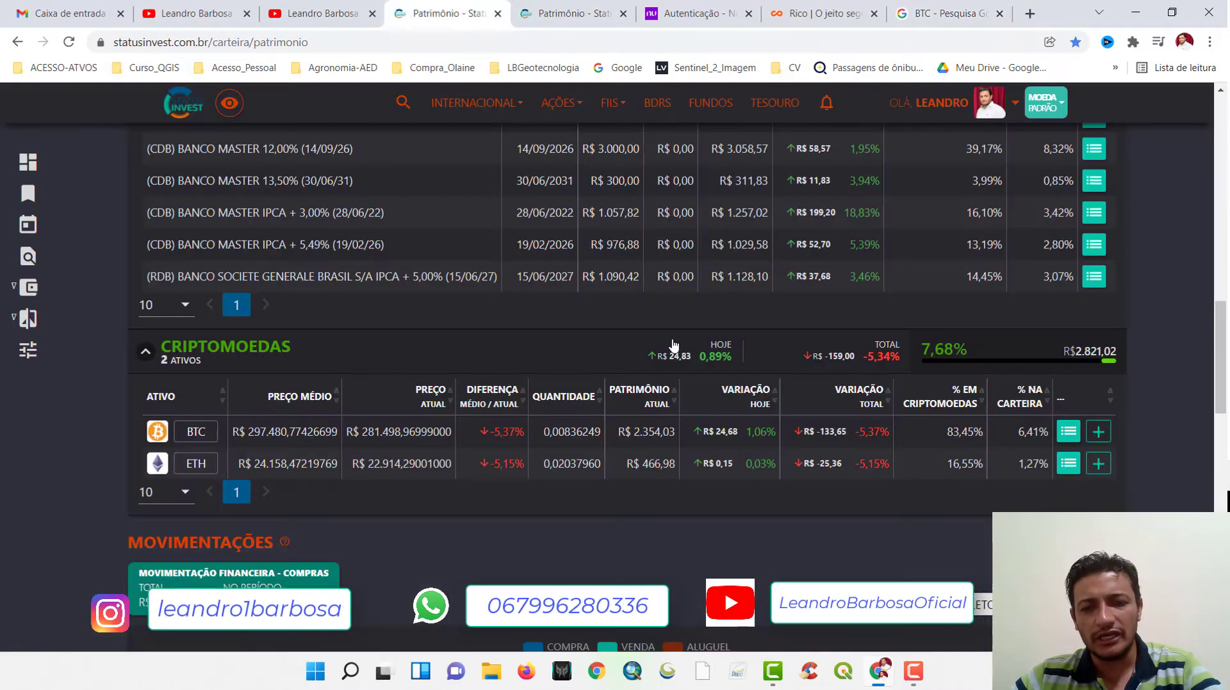
Hide portfolio values and collapse the Criptomoedas and CDB/LCI/LCA/LC/RDB sections.
left_click(242, 103)
left_click(245, 346)
scroll(411, 318, "up", 3)
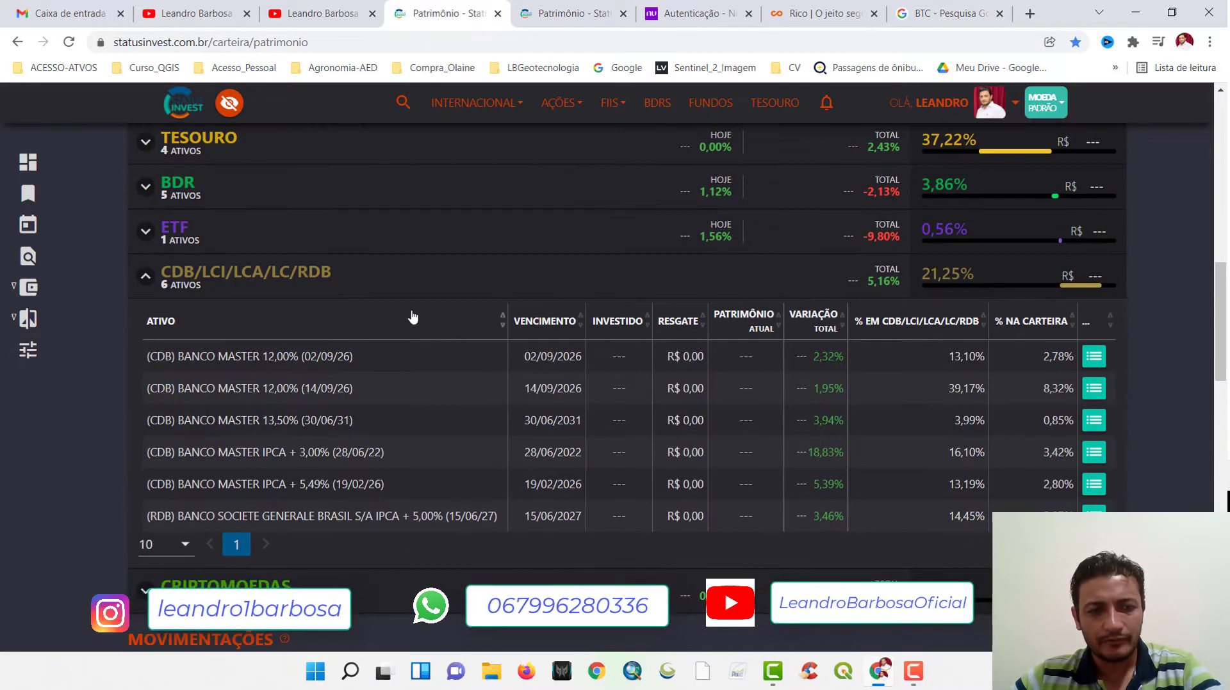
left_click(413, 285)
scroll(849, 330, "up", 1)
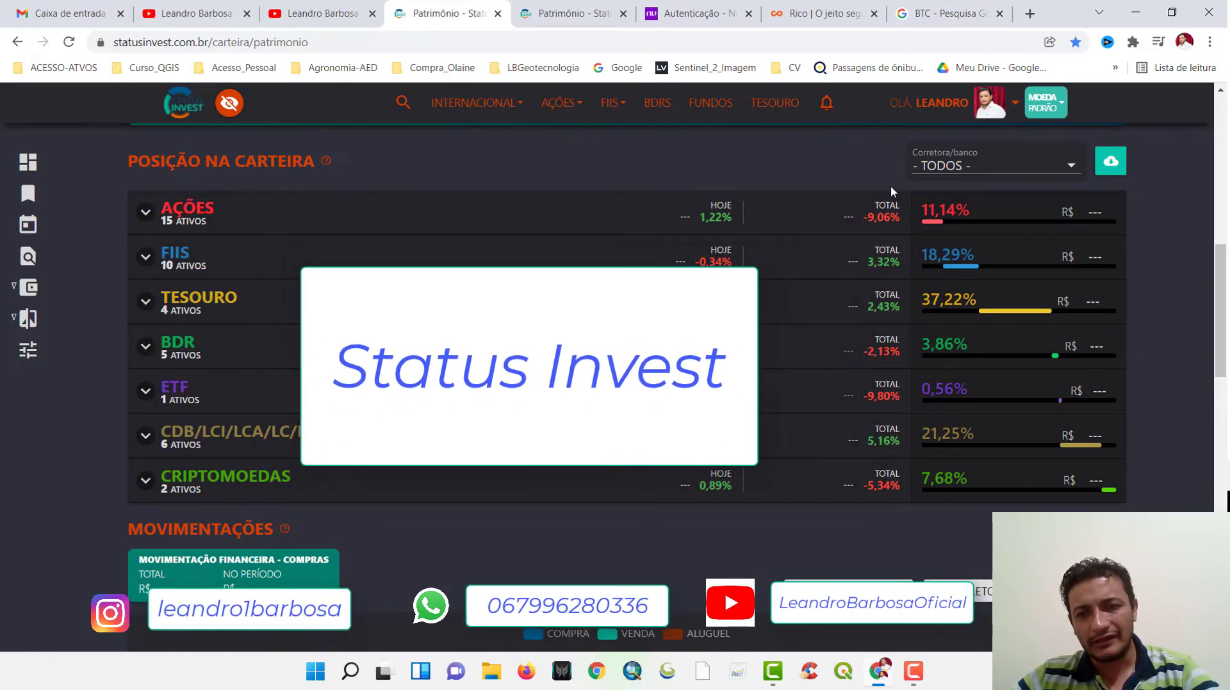
Expand AÇÕES, sort stocks by VARIAÇÃO TOTAL highest first, and open the EMBR3 page.
left_click(868, 221)
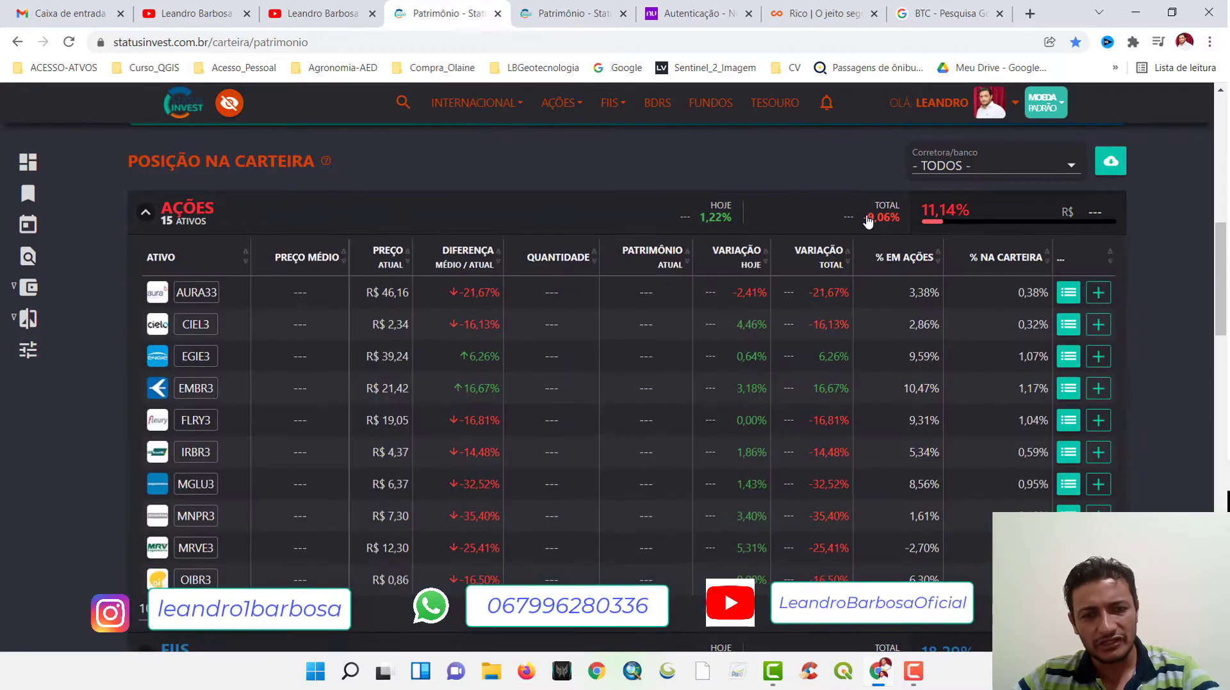
left_click(730, 256)
scroll(731, 254, "down", 1)
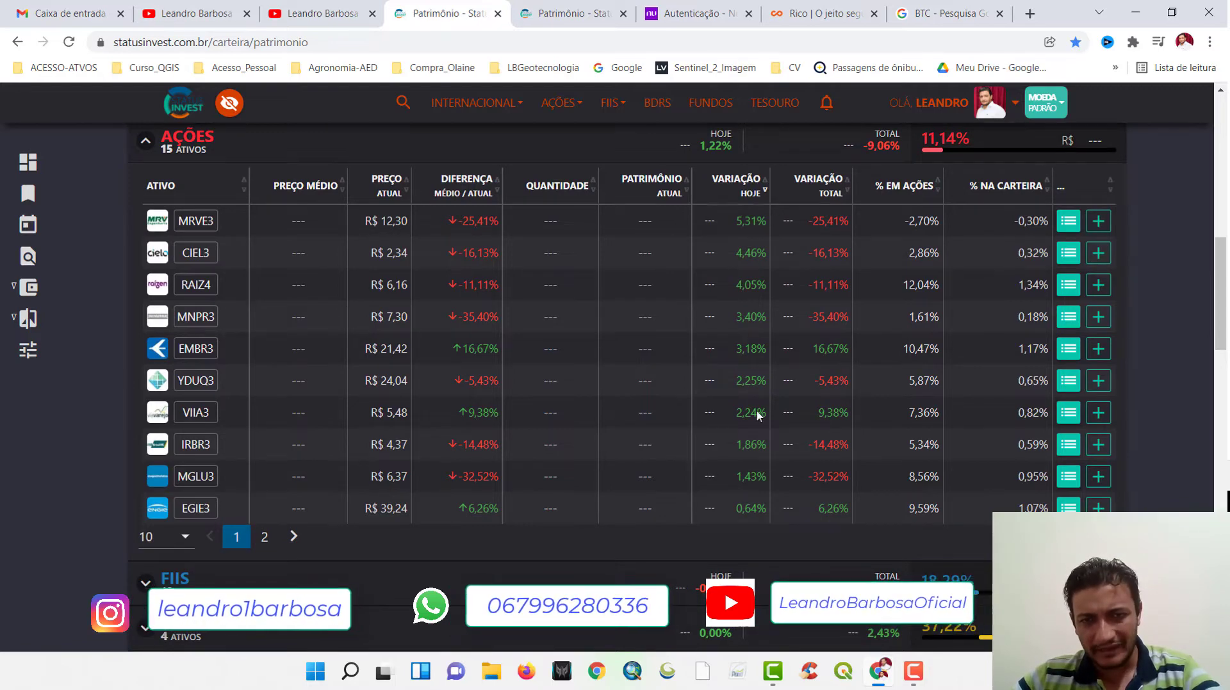
left_click(818, 191)
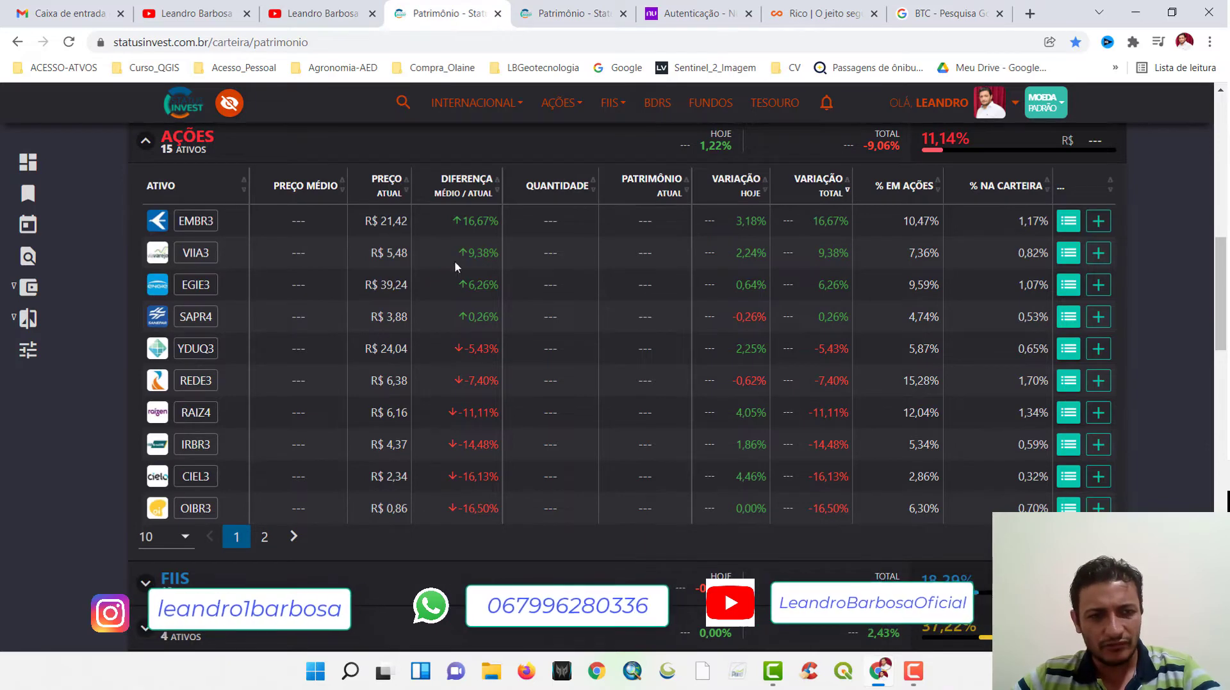
left_click(187, 226)
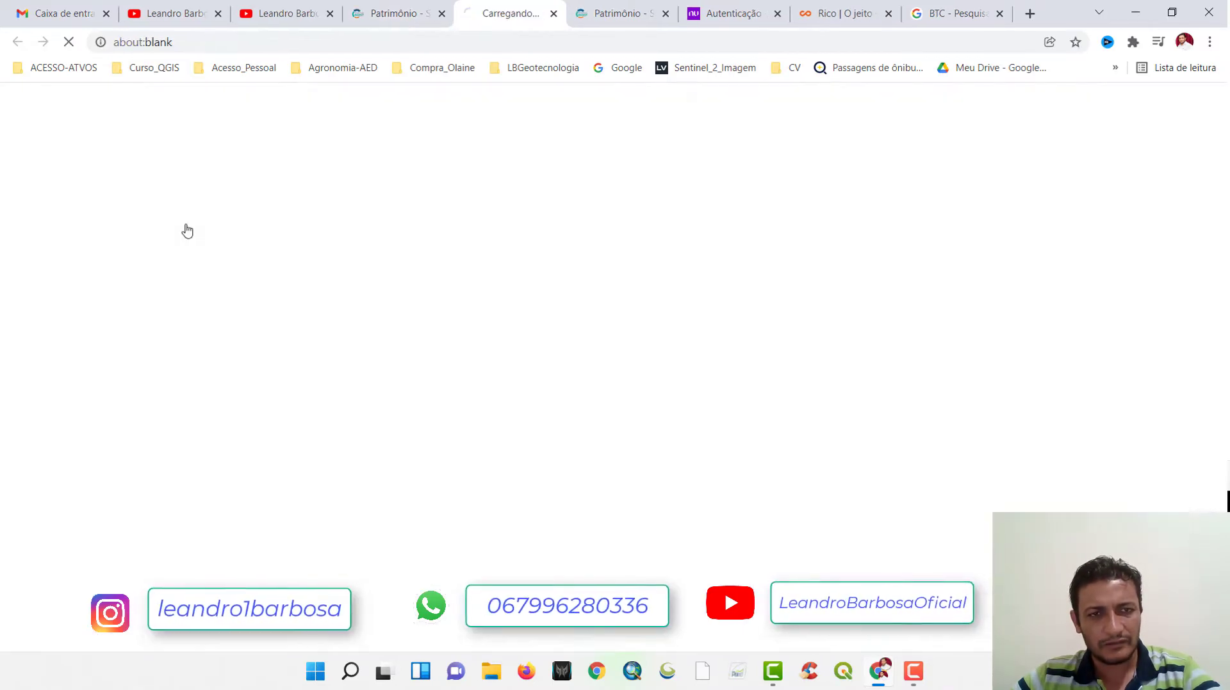
Compare EMBR3's R$ 21,42 price with the portfolio table, keeping values hidden.
left_click(410, 7)
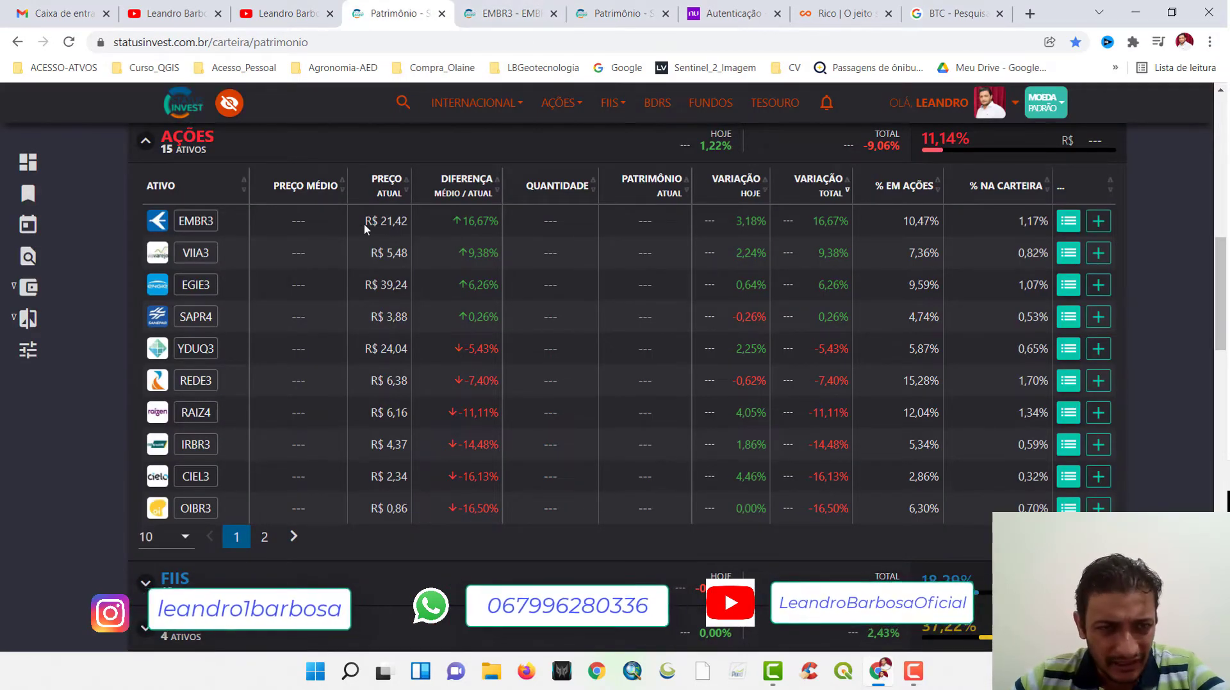
left_click(230, 105)
left_click(230, 108)
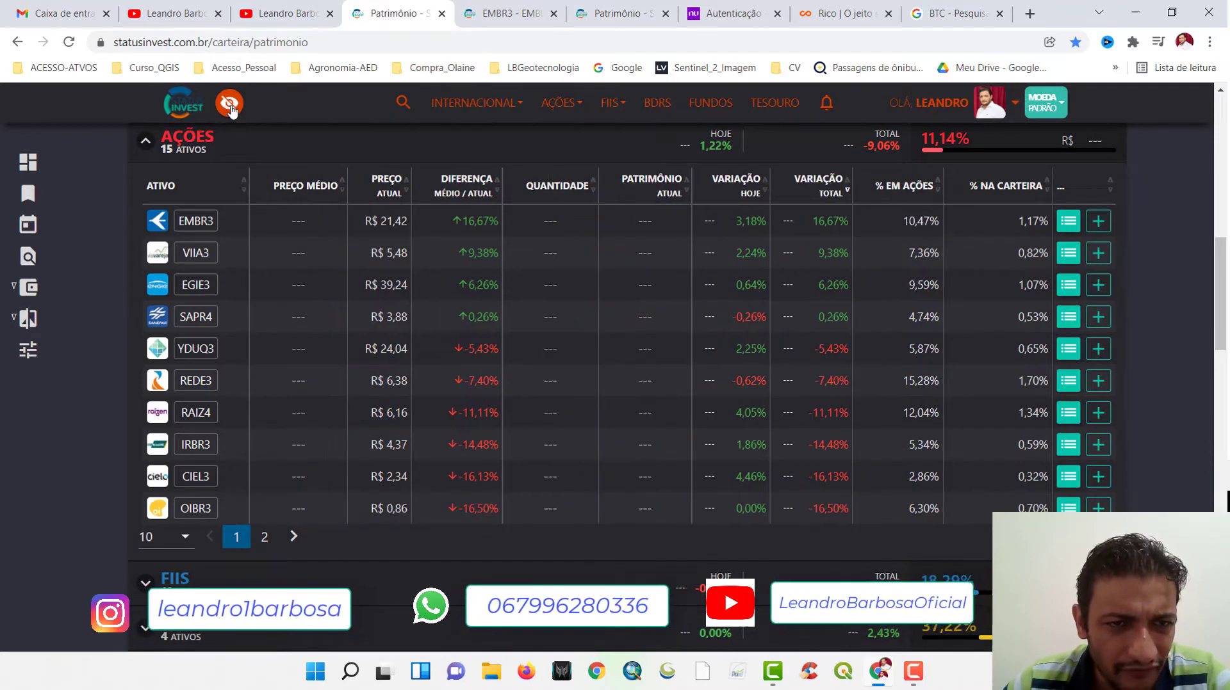
left_click(618, 12)
left_click(510, 13)
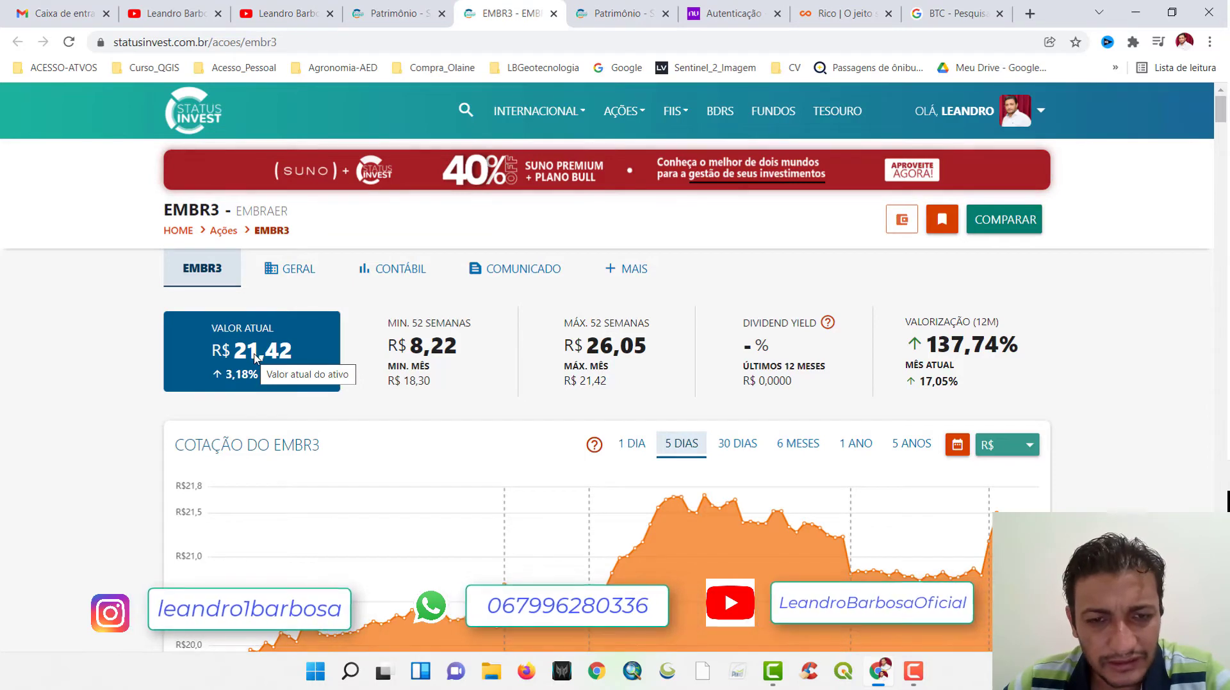
left_click(394, 13)
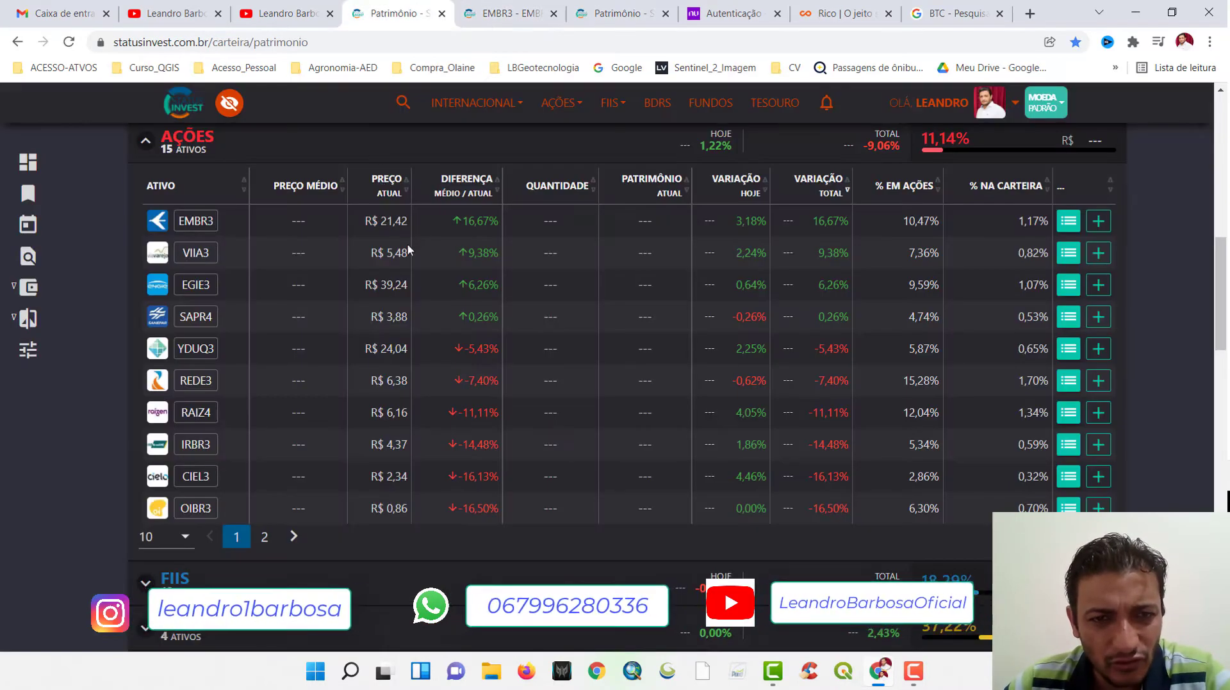
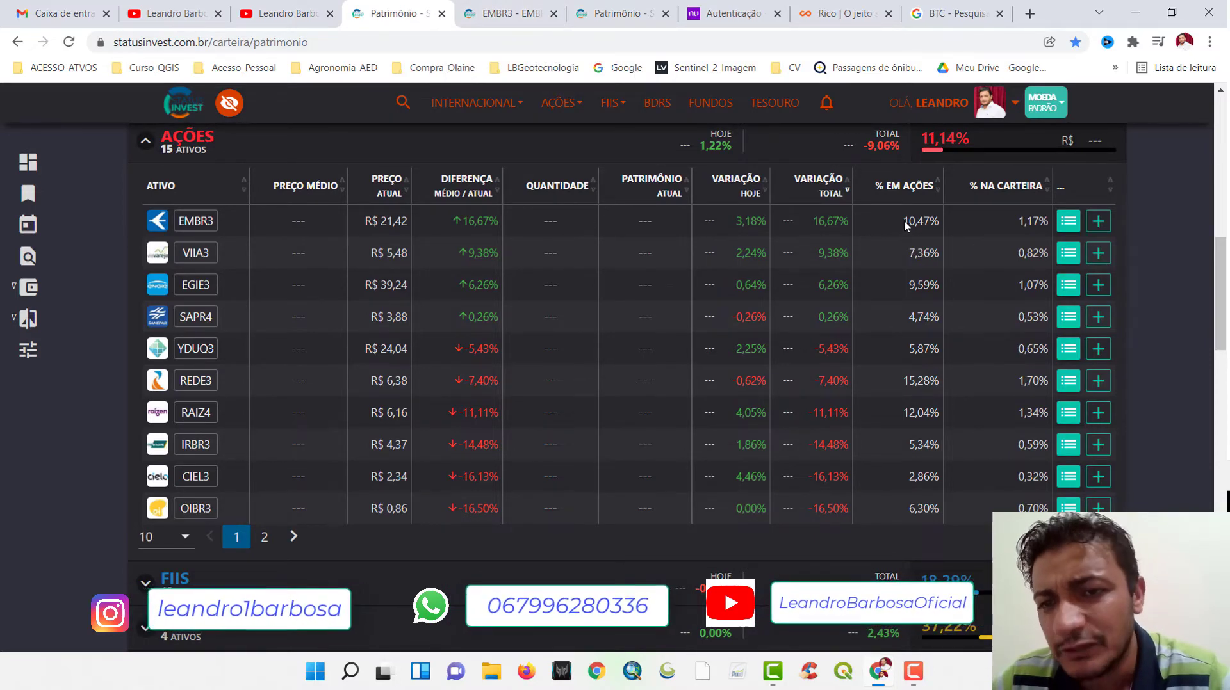
Cycle through the YouTube, Nu invest and BTC search tabs, ending on the Rico brokerage tab.
left_click(288, 13)
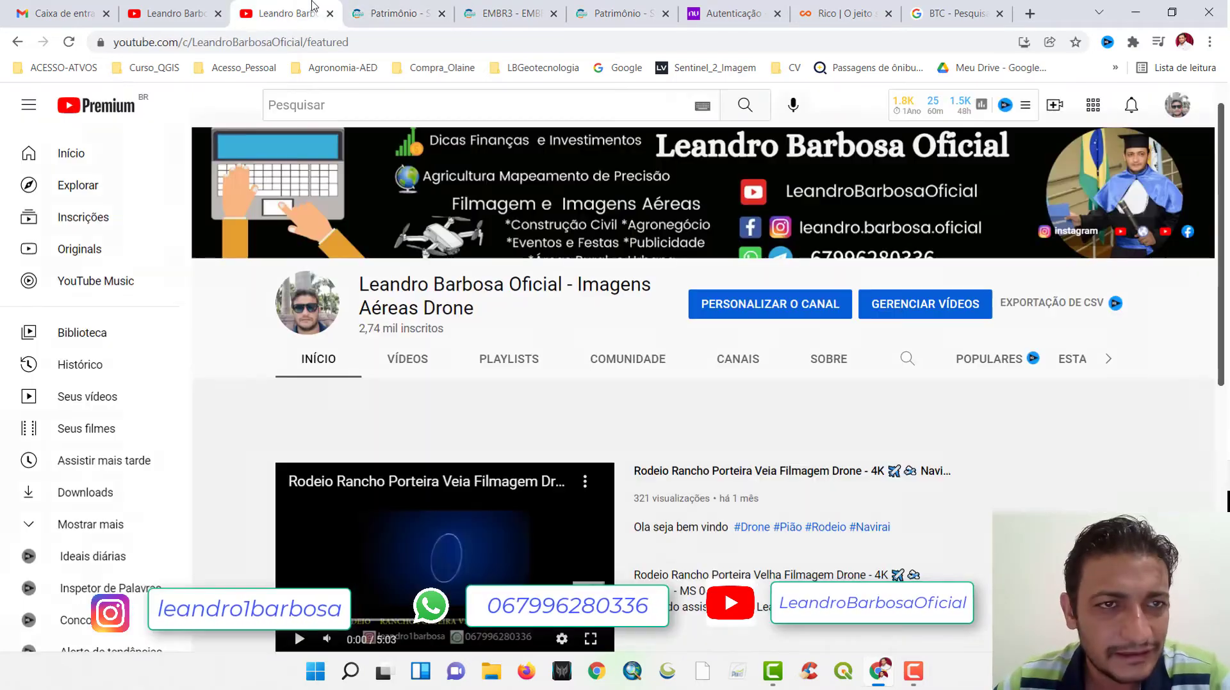
left_click(397, 7)
left_click(510, 13)
left_click(733, 12)
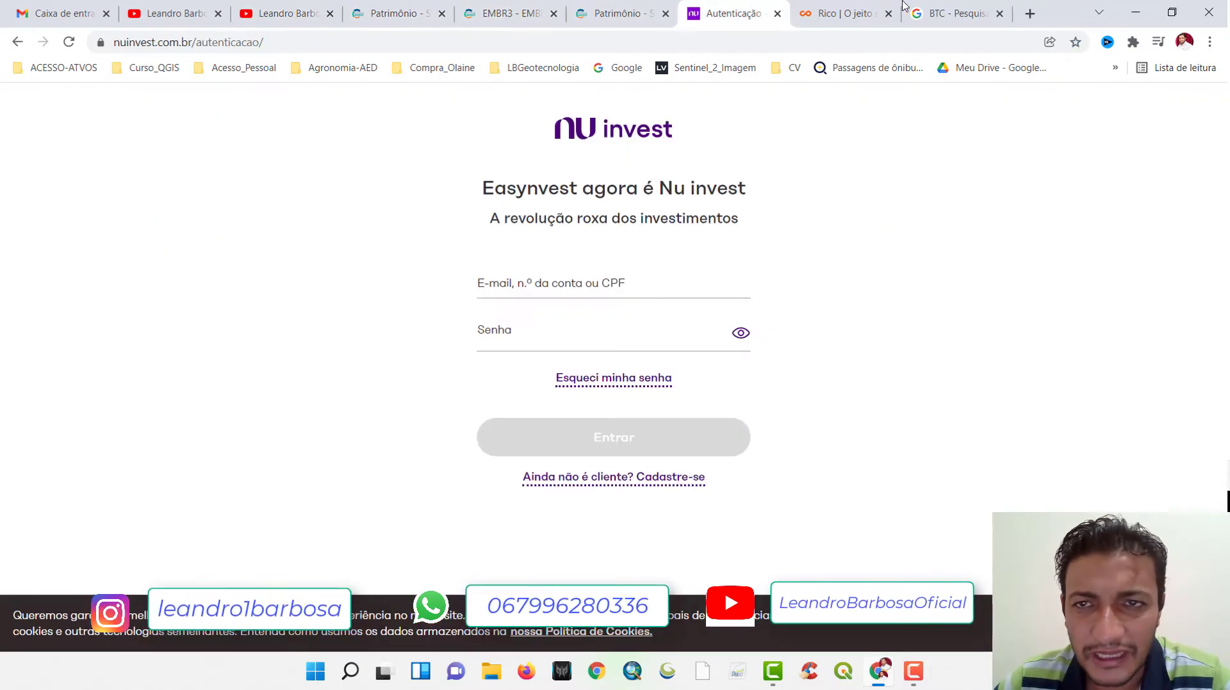
left_click(941, 7)
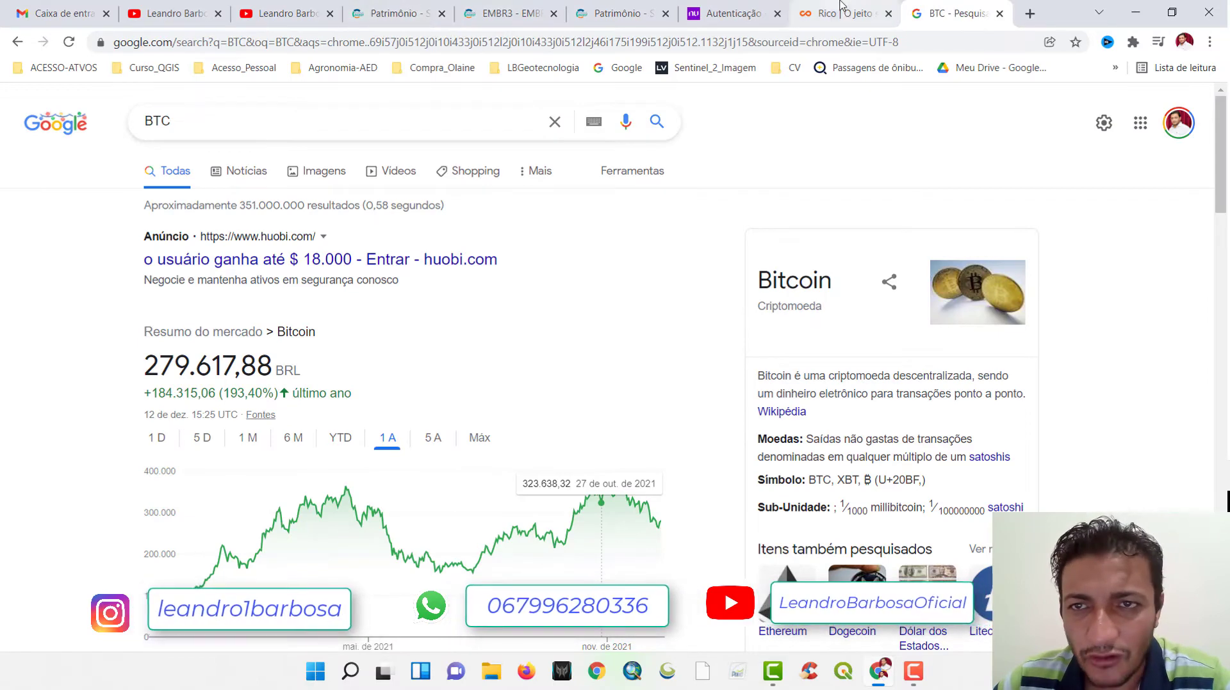
left_click(863, 7)
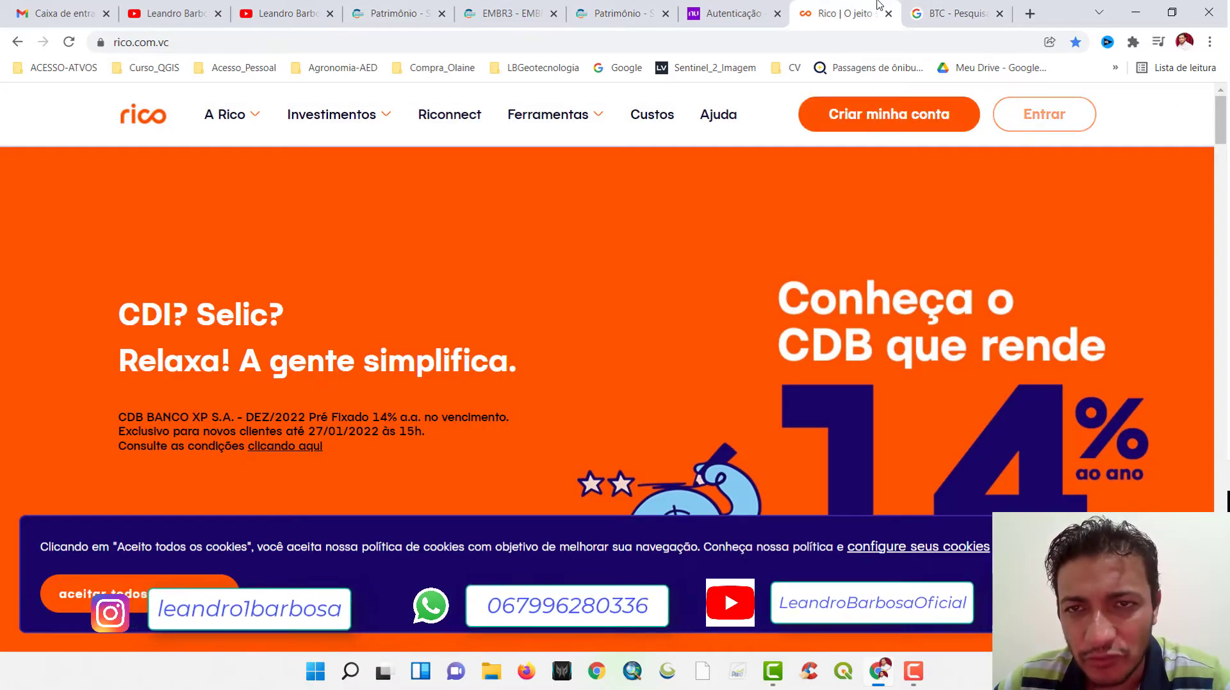
key("ctrl+shift+Tab")
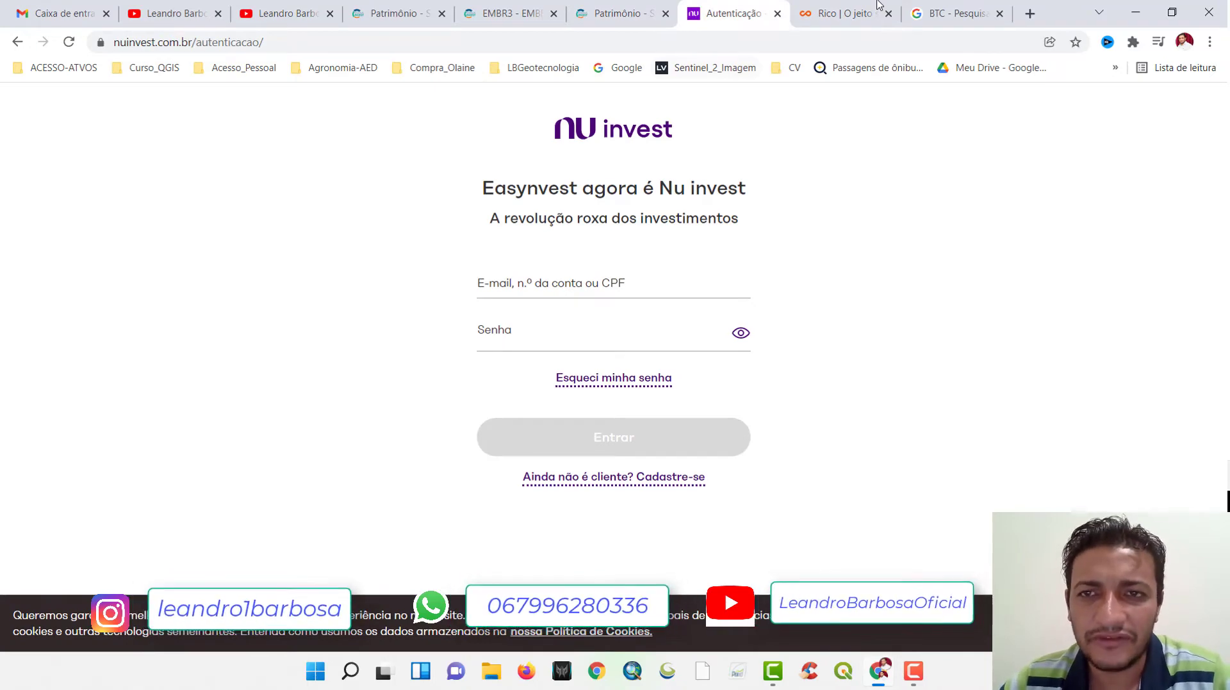
key("ctrl+Tab")
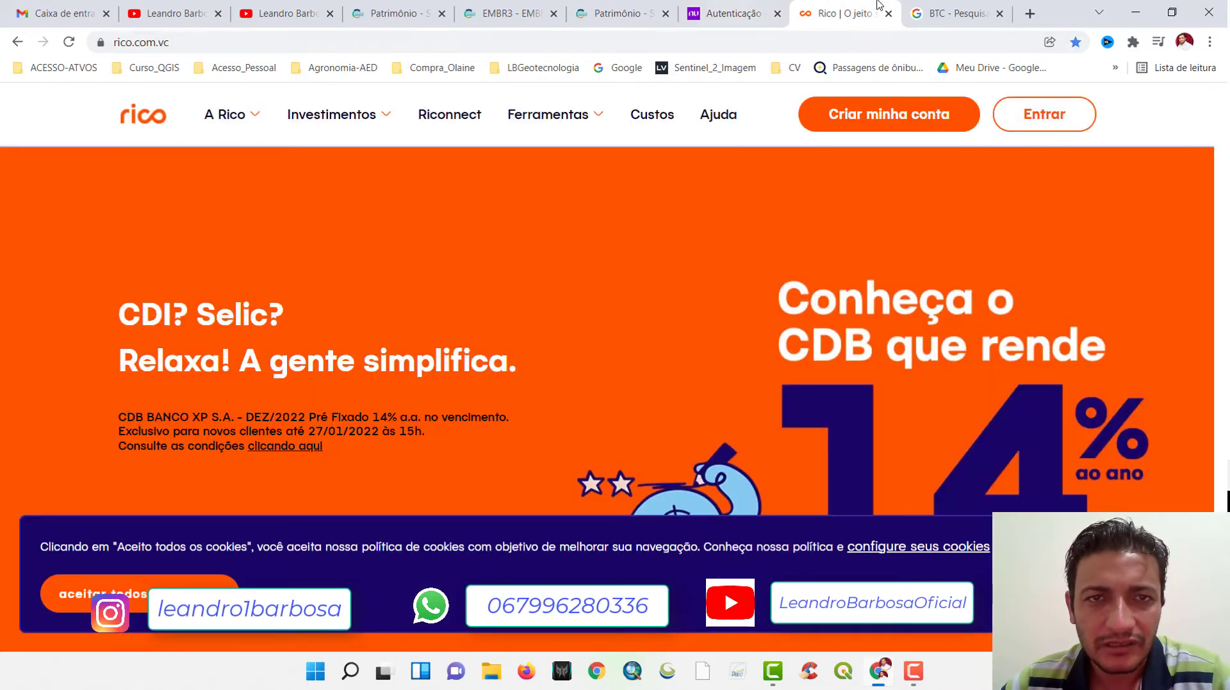
key("ctrl+shift+Tab")
key("ctrl+shift+Tab")
key("ctrl+shift+Tab")
key("ctrl+shift+Tab")
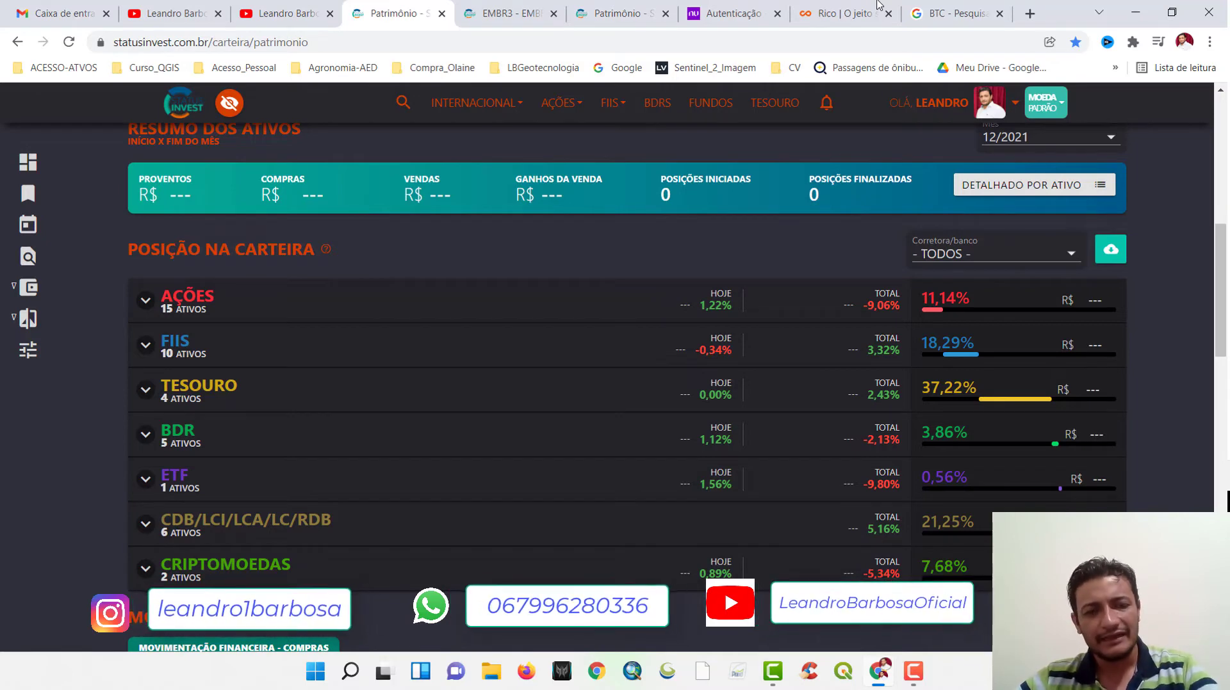
Expand the BDR category and scroll through its listed assets.
left_click(147, 434)
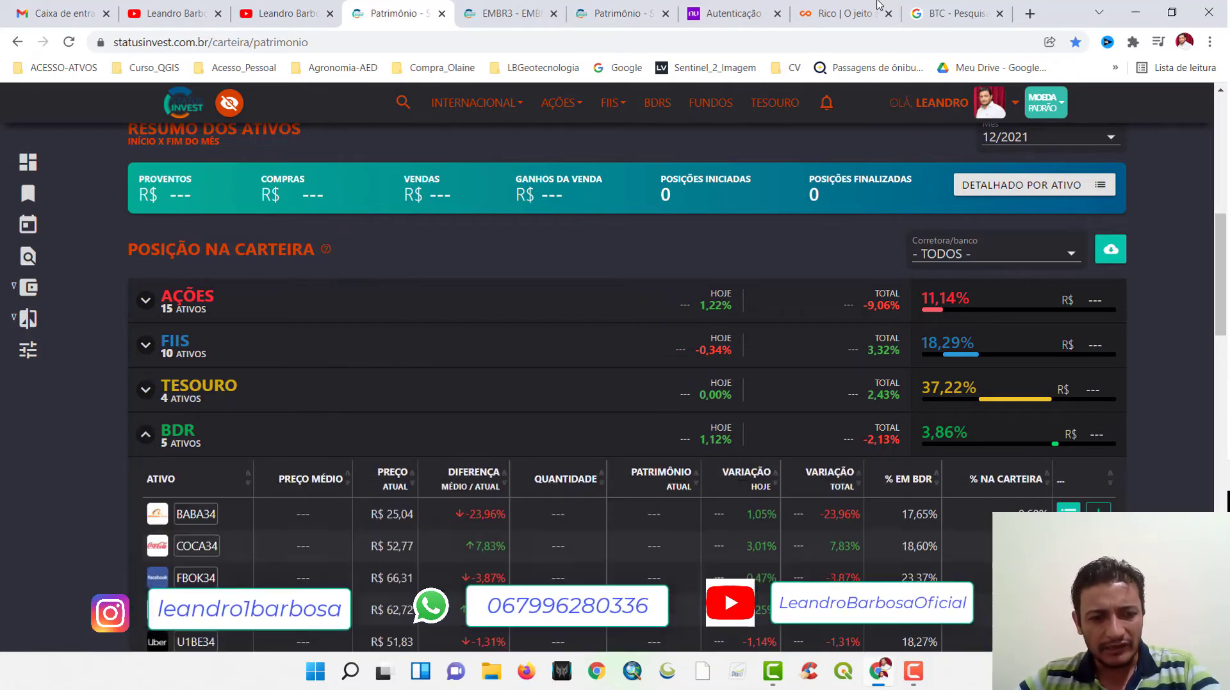
scroll(146, 435, "down", 3)
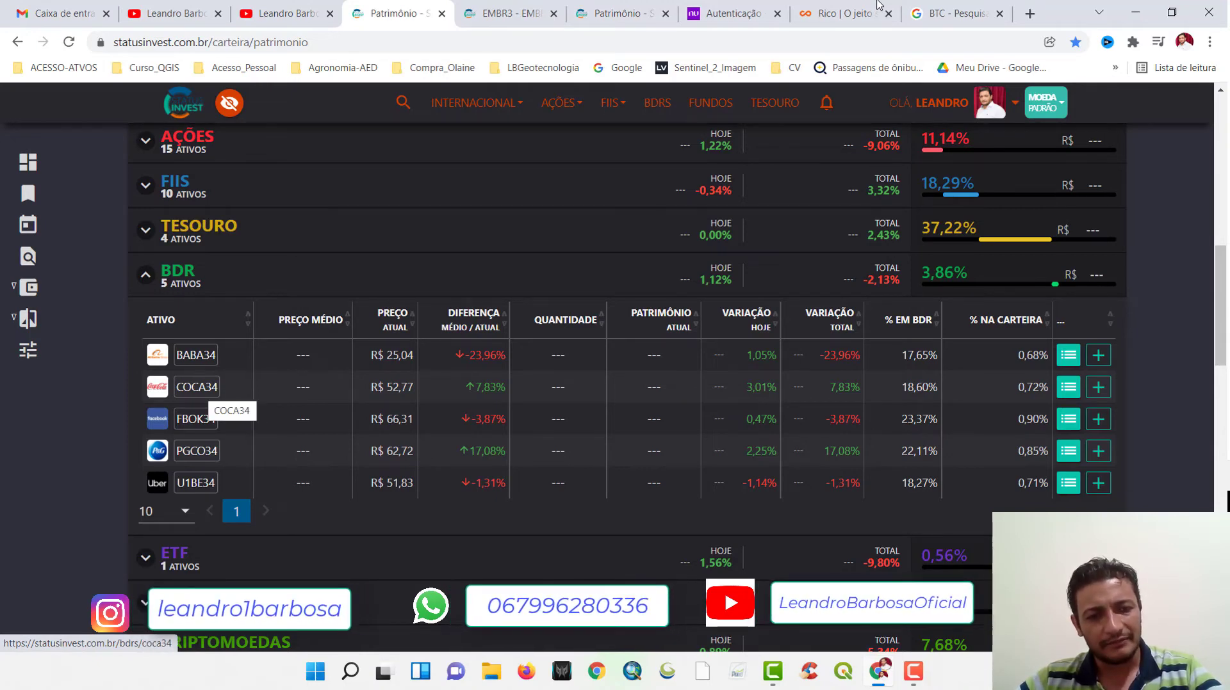
scroll(196, 397, "down", 3)
scroll(197, 397, "up", 3)
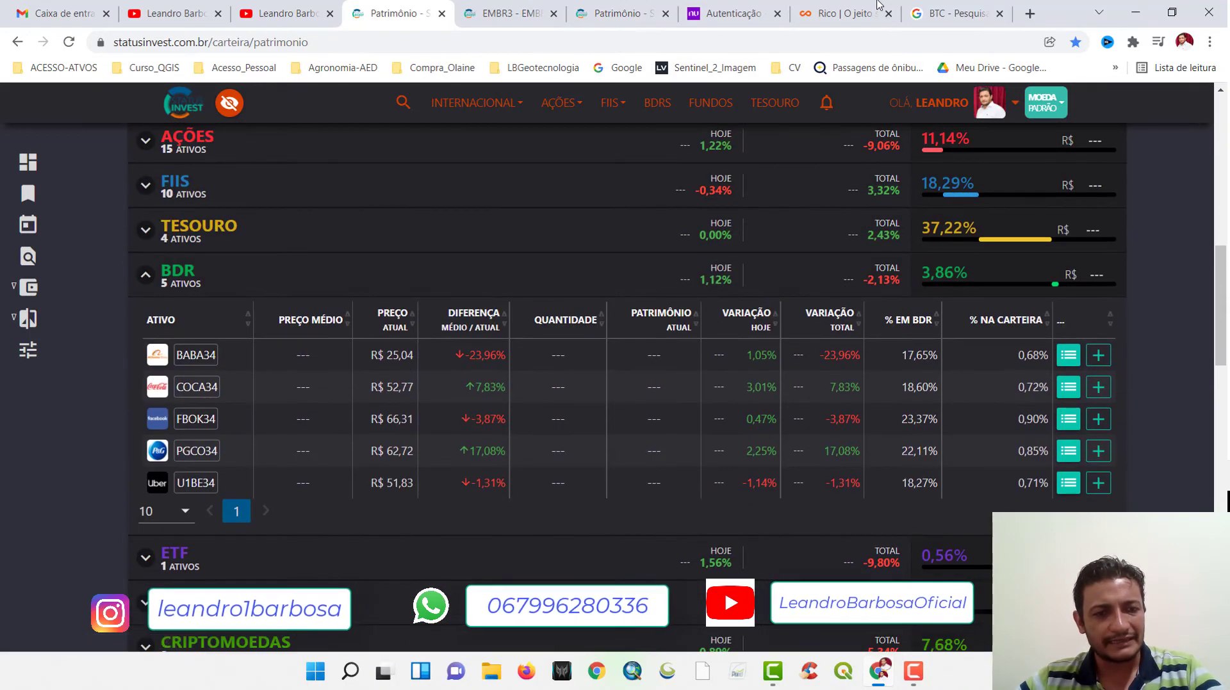
Collapse BDR, expand ETF to reveal the BOVA11 position, and return to the page top.
left_click(145, 274)
left_click(145, 318)
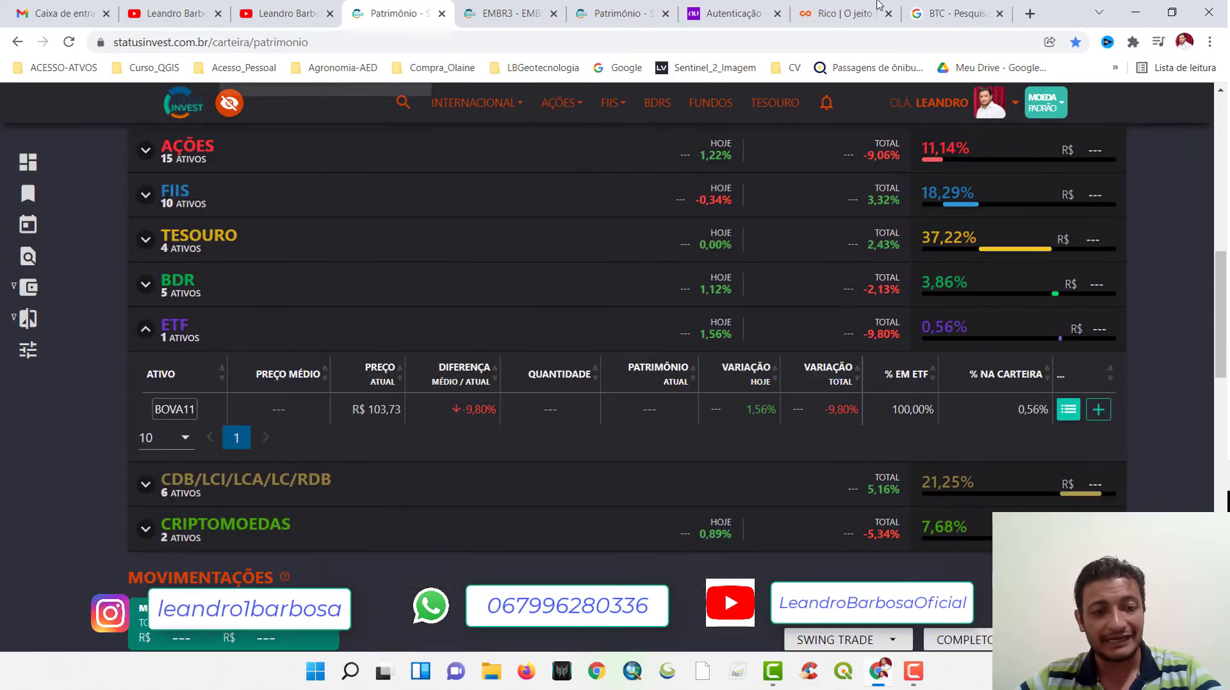
key("Home")
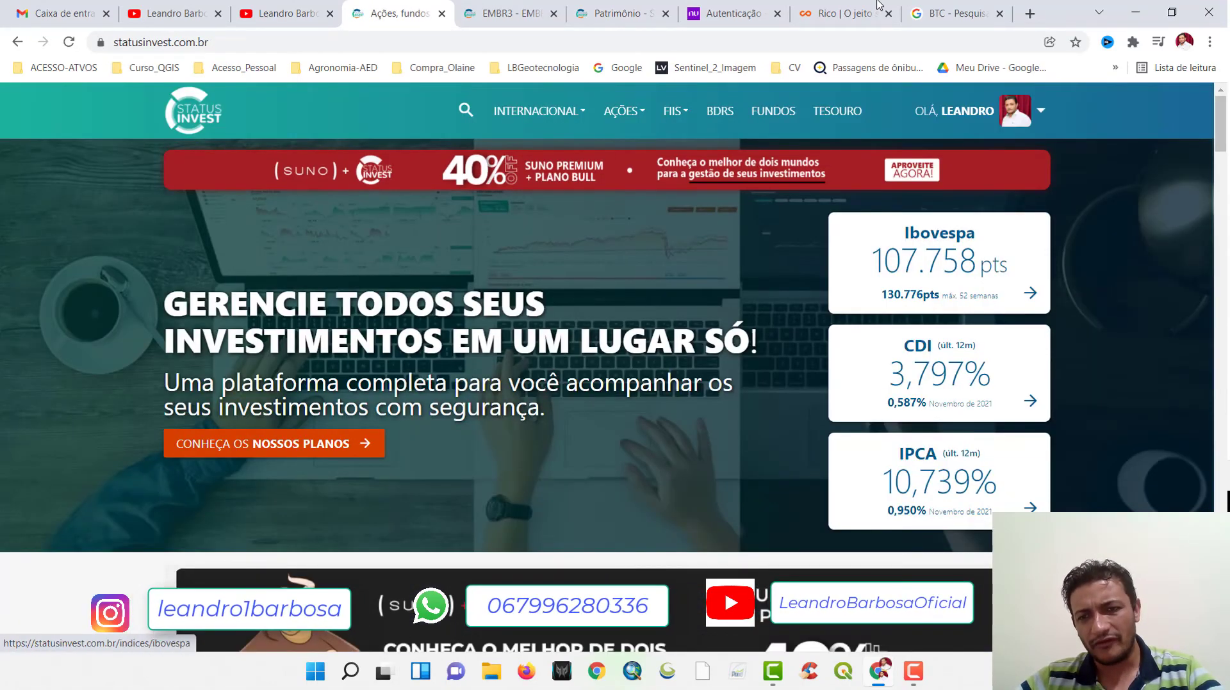
Open the Ibovespa index page and select its 52-week range figures (100.774,57–130.776,27).
key("Return")
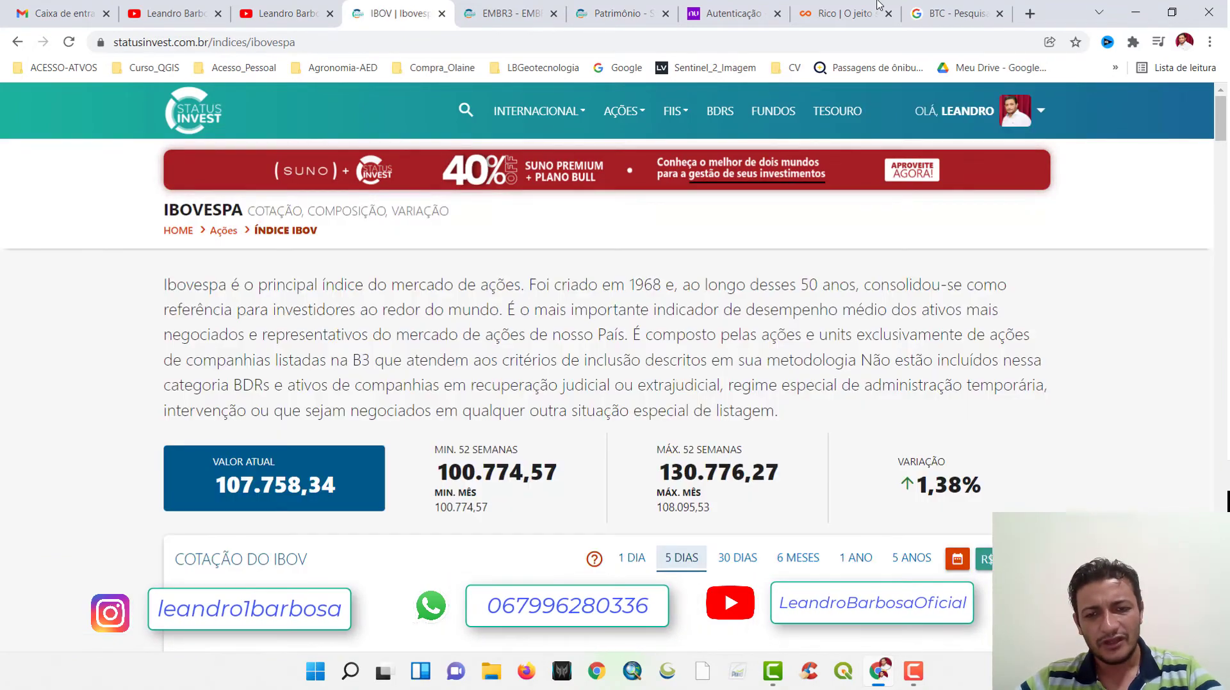
scroll(616, 319, "down", 1)
triple_click(497, 392)
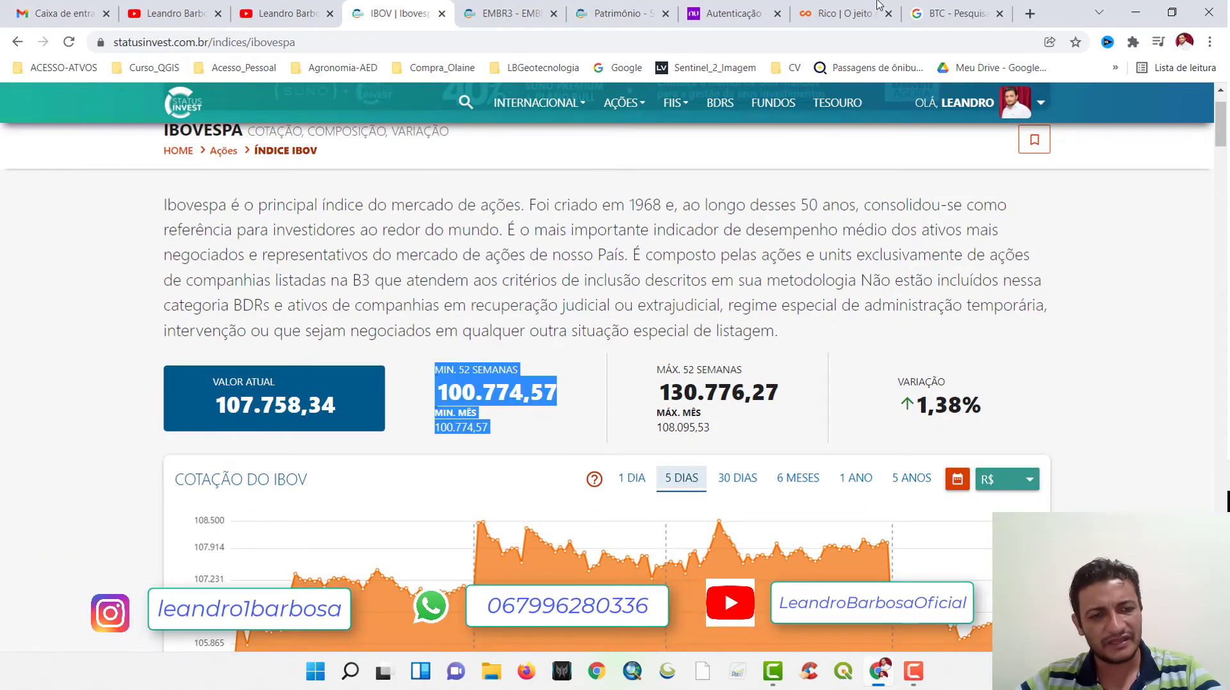
scroll(615, 384, "down", 3)
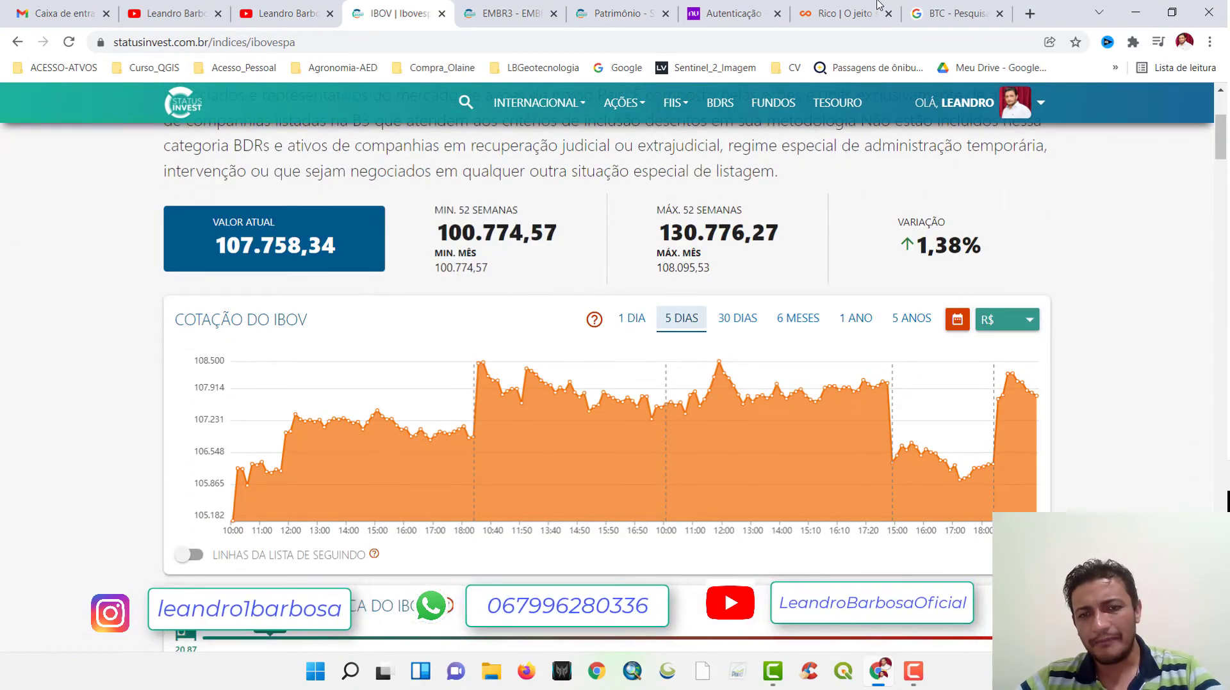
left_click_drag(659, 232, 709, 268)
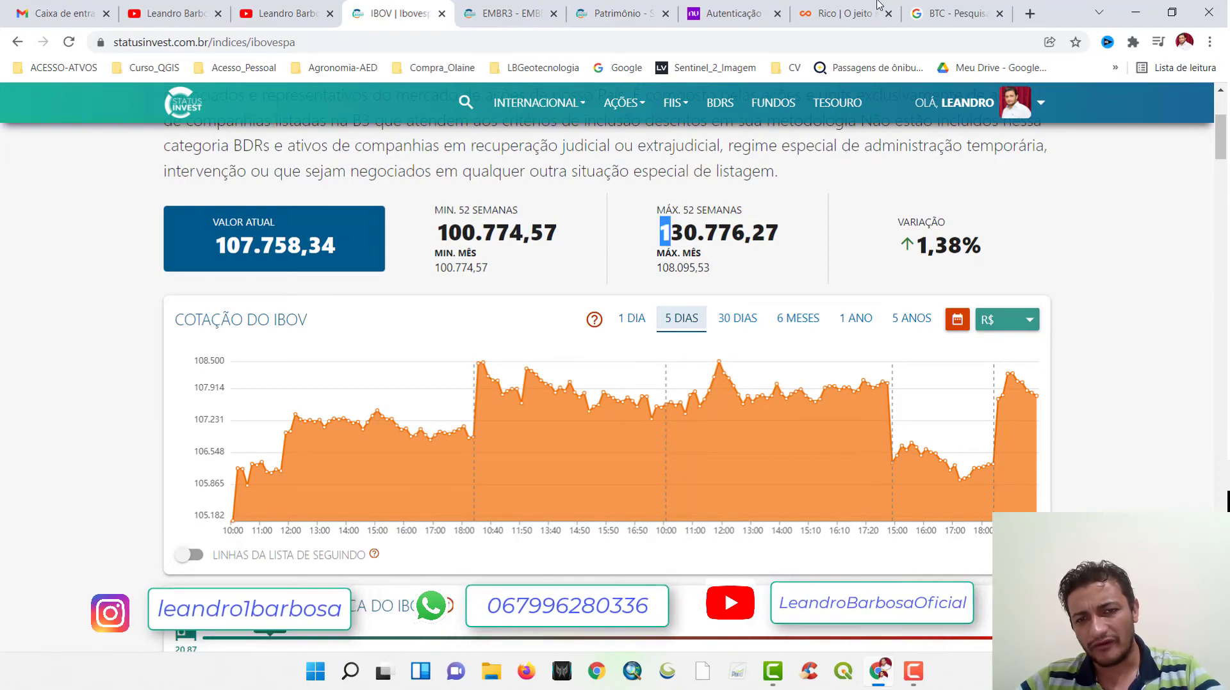
scroll(709, 268, "down", 1)
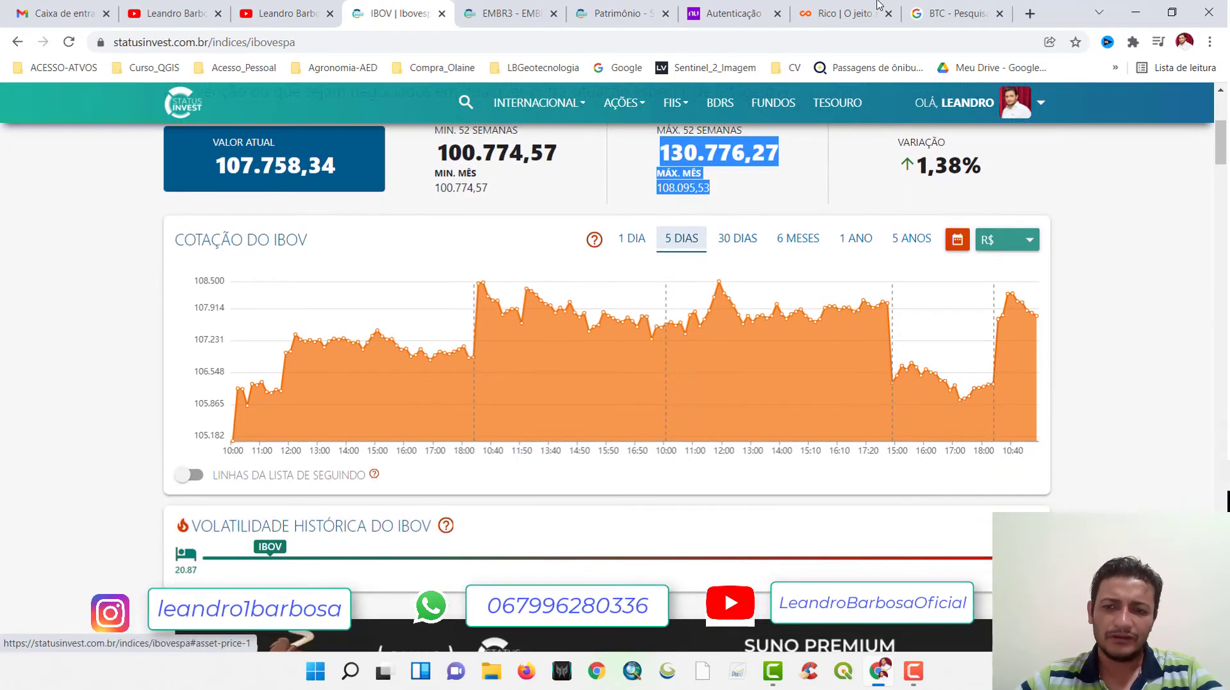
Switch the Cotação do IBOV chart through 30 DIAS and 1 ANO to 6 MESES, then browse the page.
left_click(736, 239)
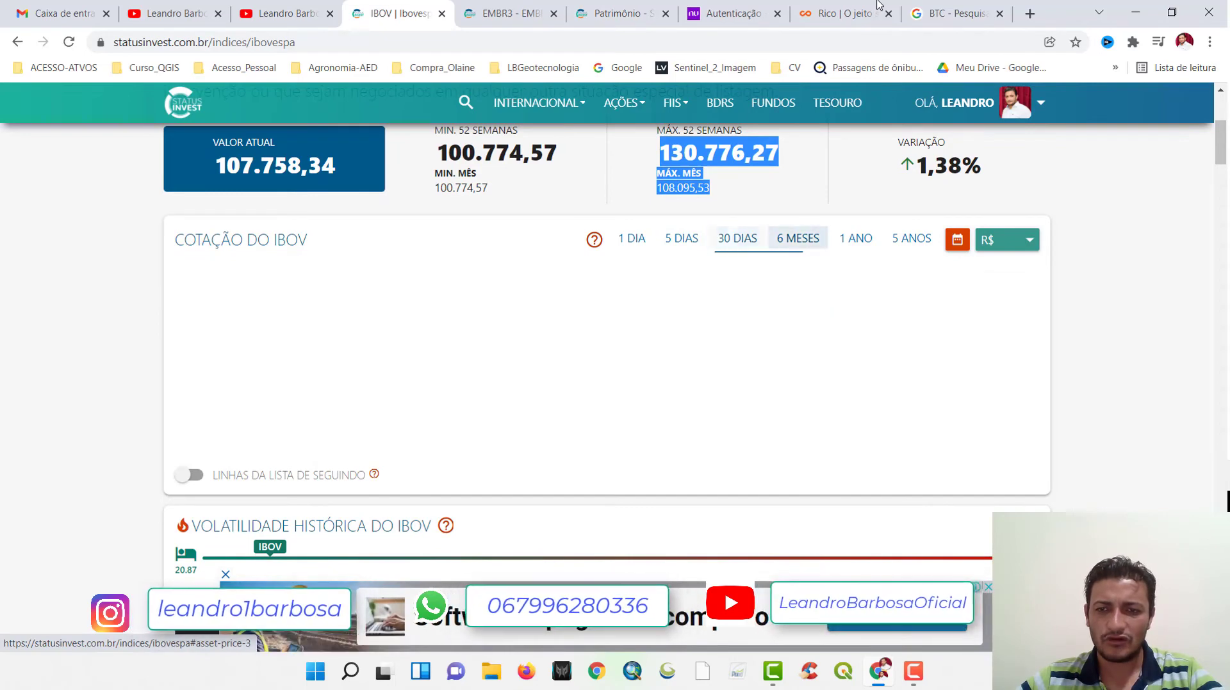
left_click(855, 238)
left_click(797, 239)
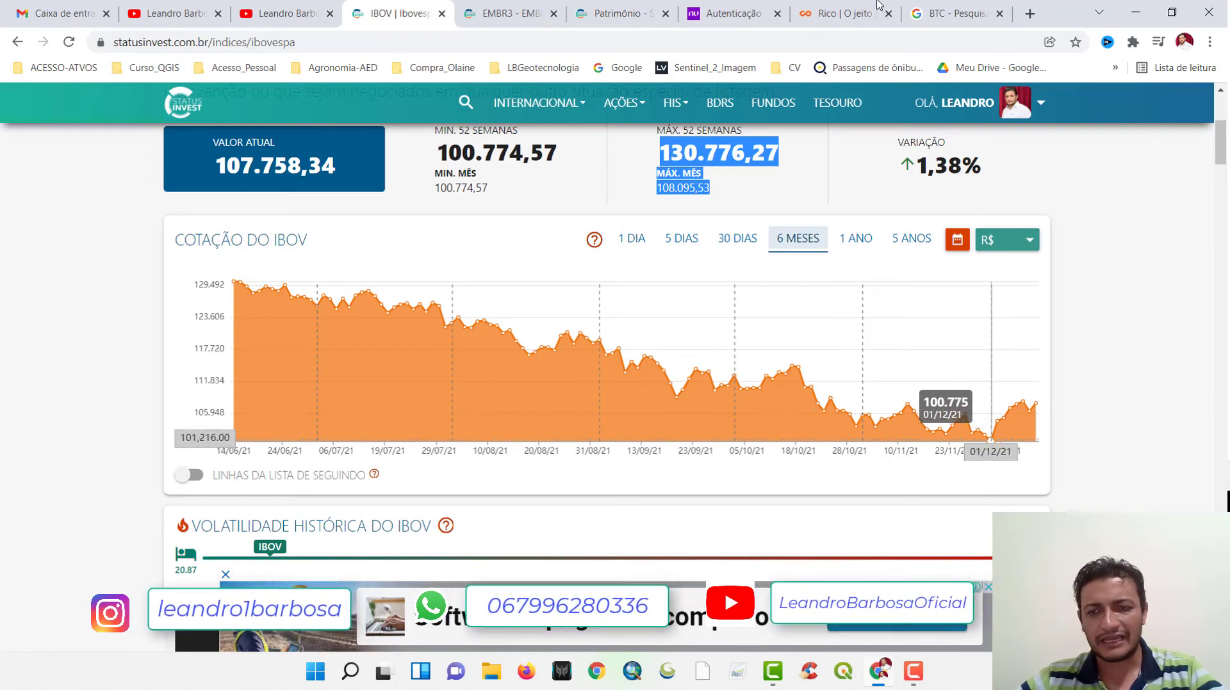
scroll(1012, 417, "up", 2)
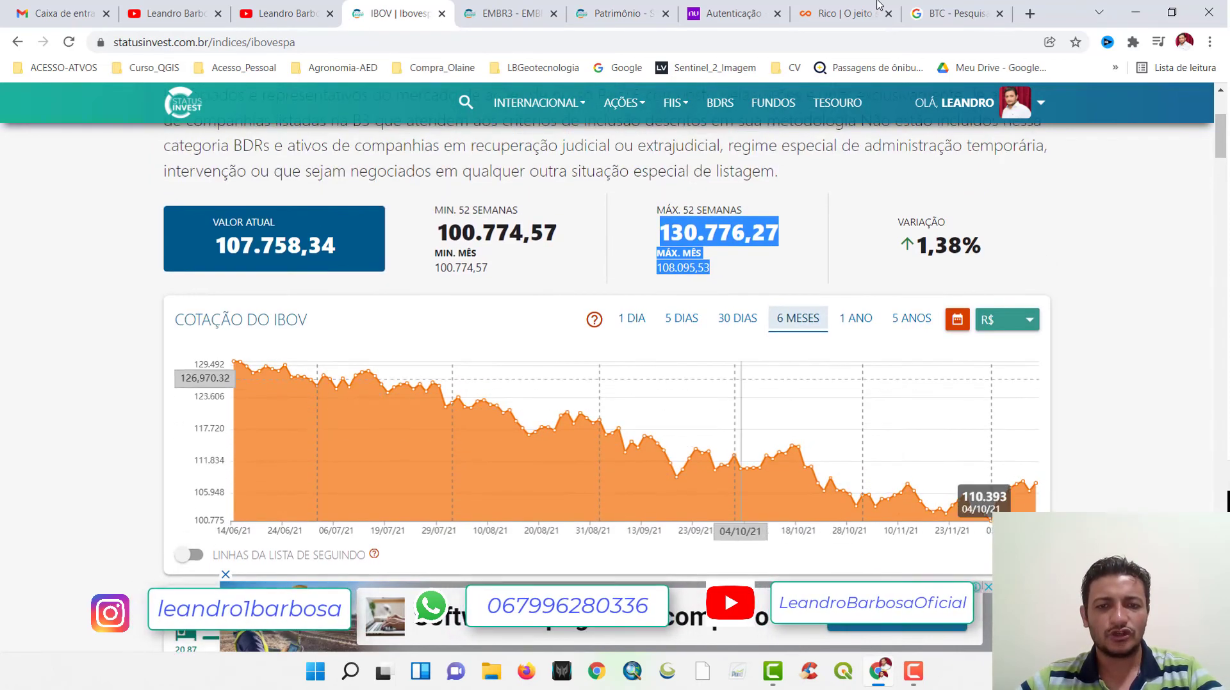
scroll(1012, 416, "down", 6)
scroll(1011, 416, "down", 4)
scroll(1011, 416, "down", 5)
scroll(1012, 416, "down", 5)
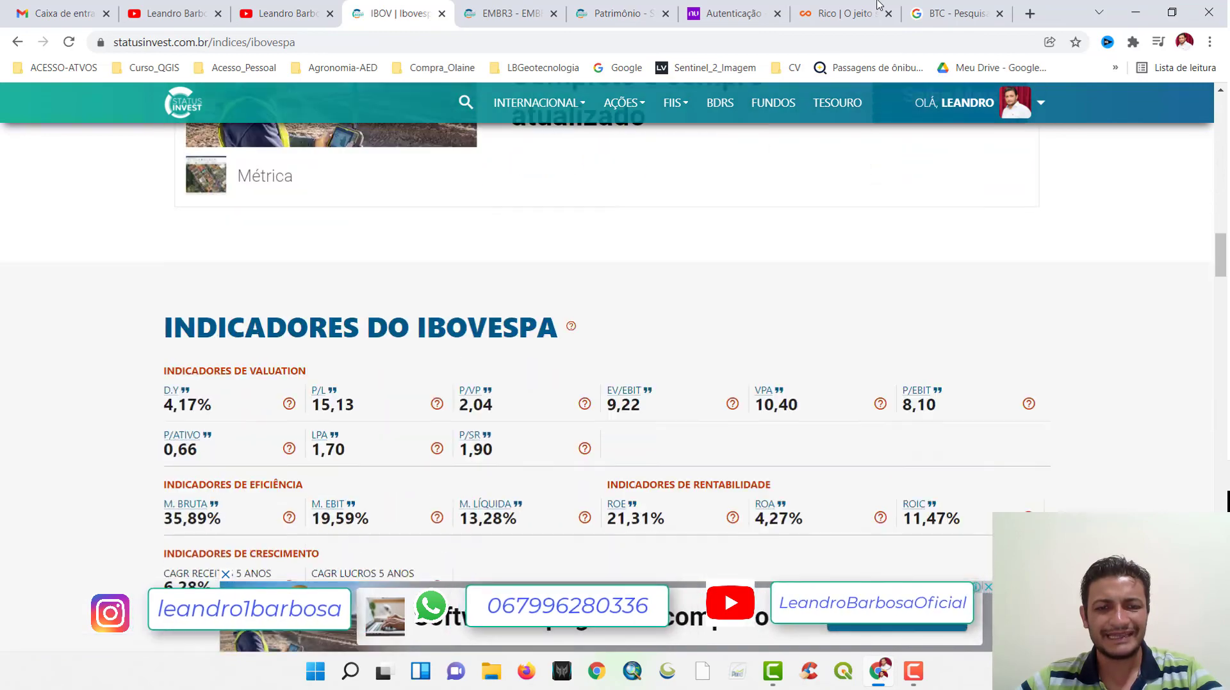
scroll(1012, 417, "down", 4)
scroll(1012, 415, "down", 6)
scroll(1012, 416, "down", 7)
scroll(1012, 415, "down", 1)
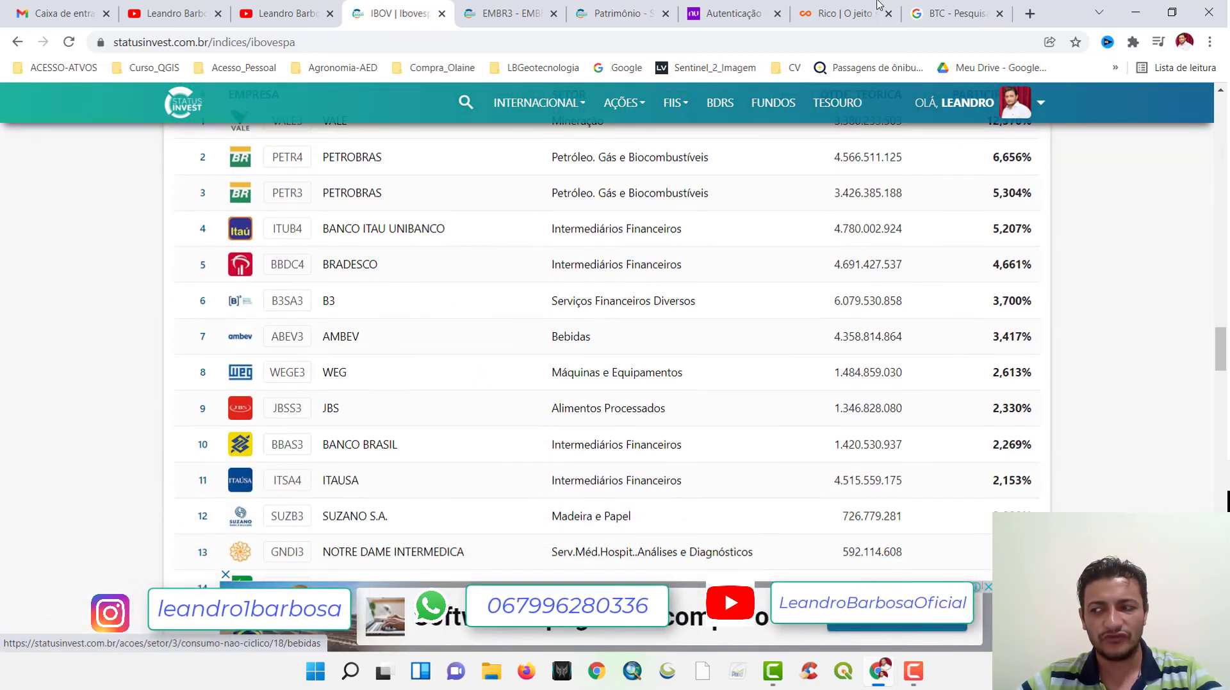
scroll(1011, 416, "up", 12)
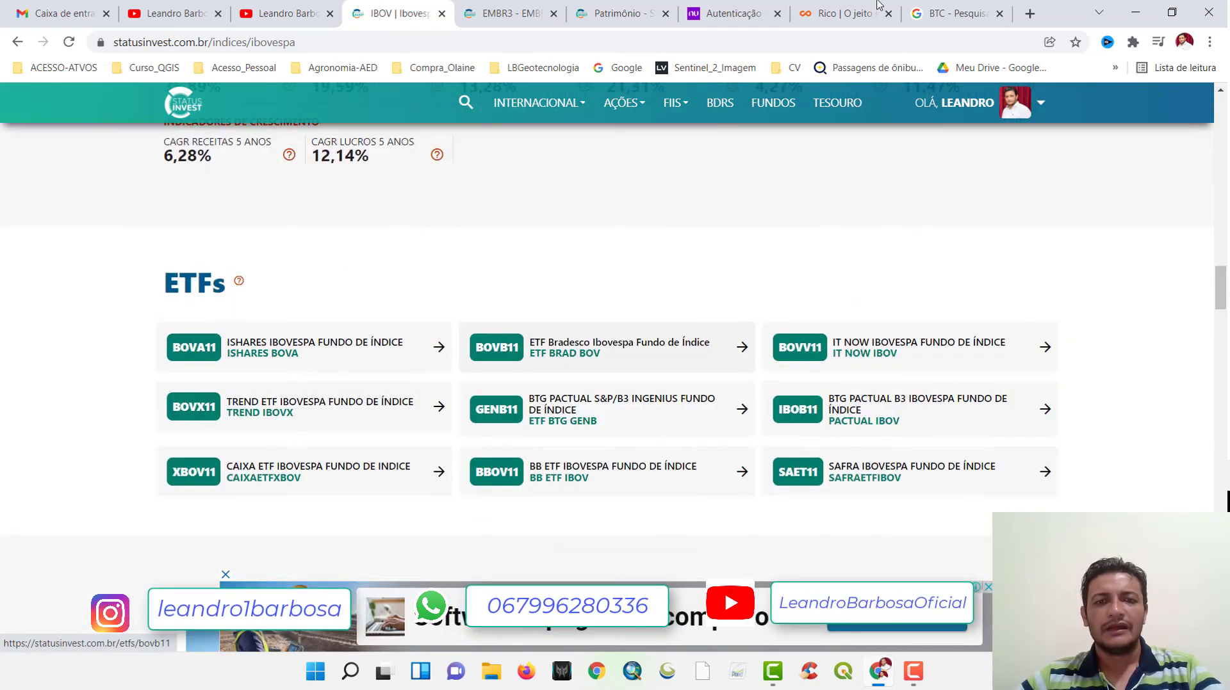
scroll(1012, 415, "up", 9)
scroll(1011, 416, "up", 7)
scroll(608, 385, "up", 8)
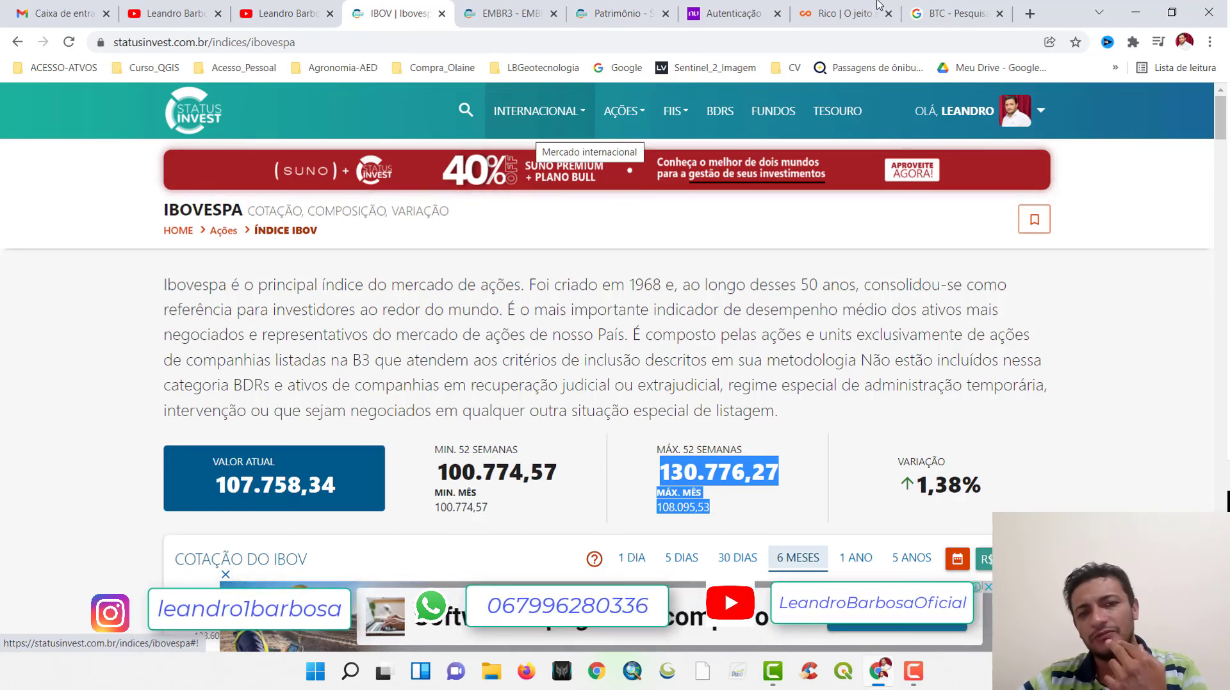
Back on the portfolio tab, sort the 15 Ações holdings by Preço Médio descending, AURA33 (R$ 58,93) first.
key("ctrl+Tab")
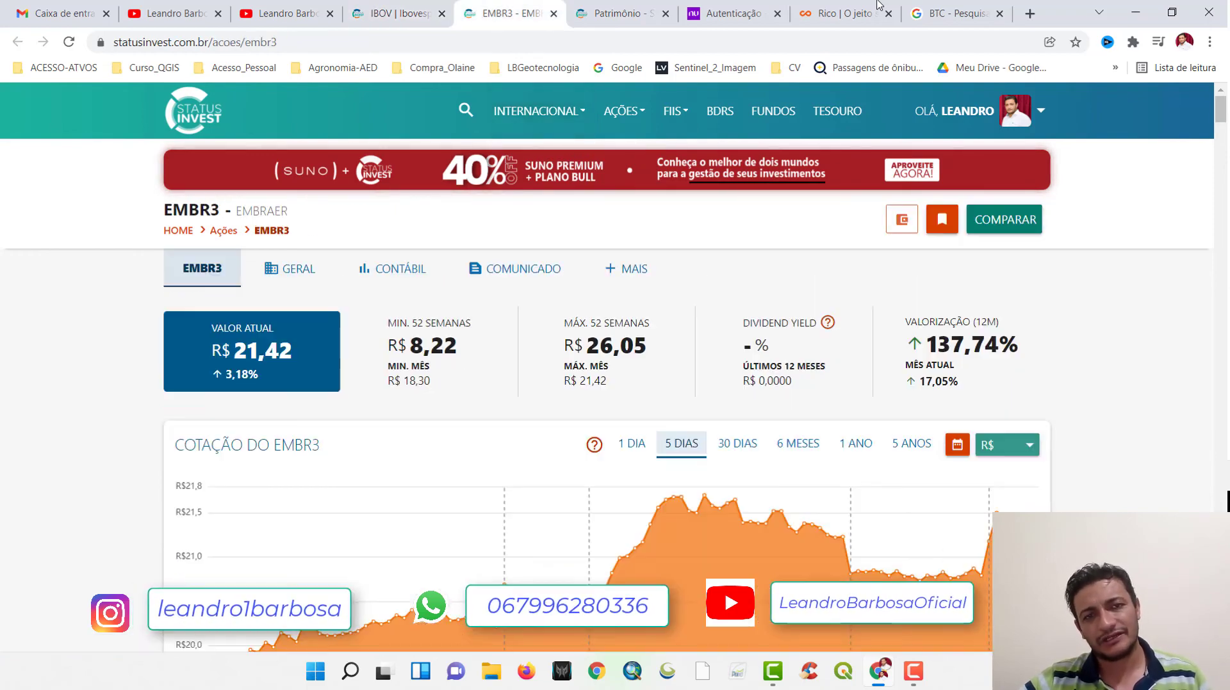
key("ctrl+shift+Tab")
key("ctrl+Tab")
key("ctrl+Tab")
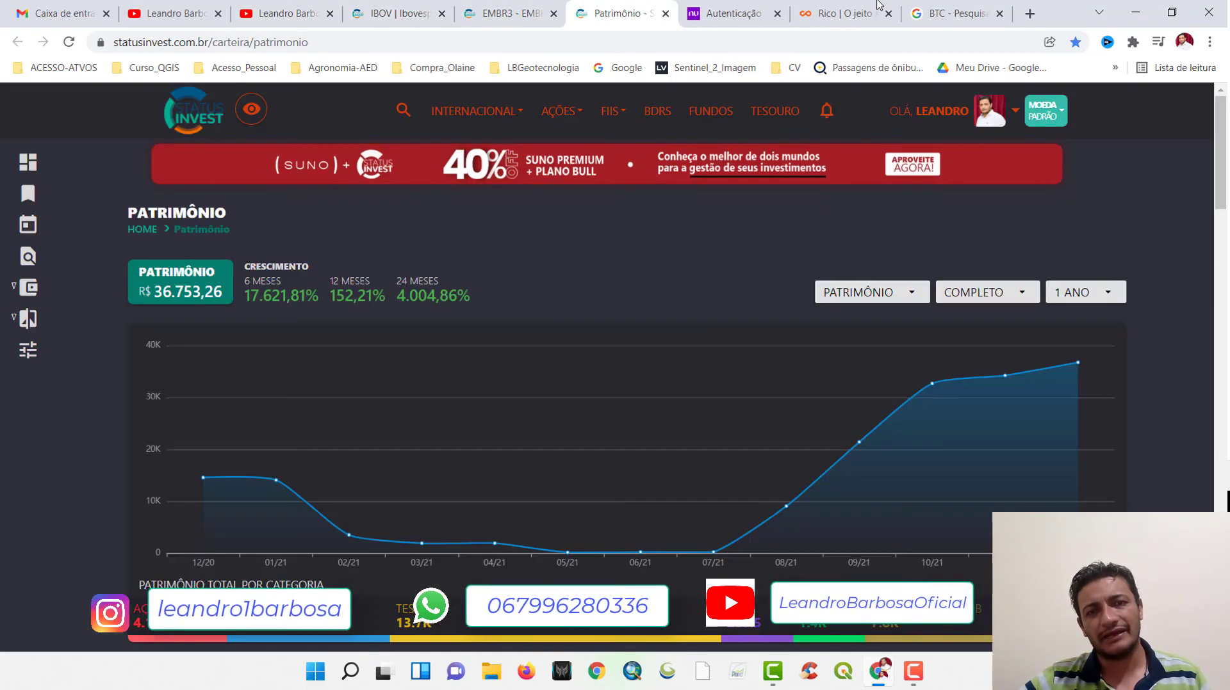
key("Page_Down")
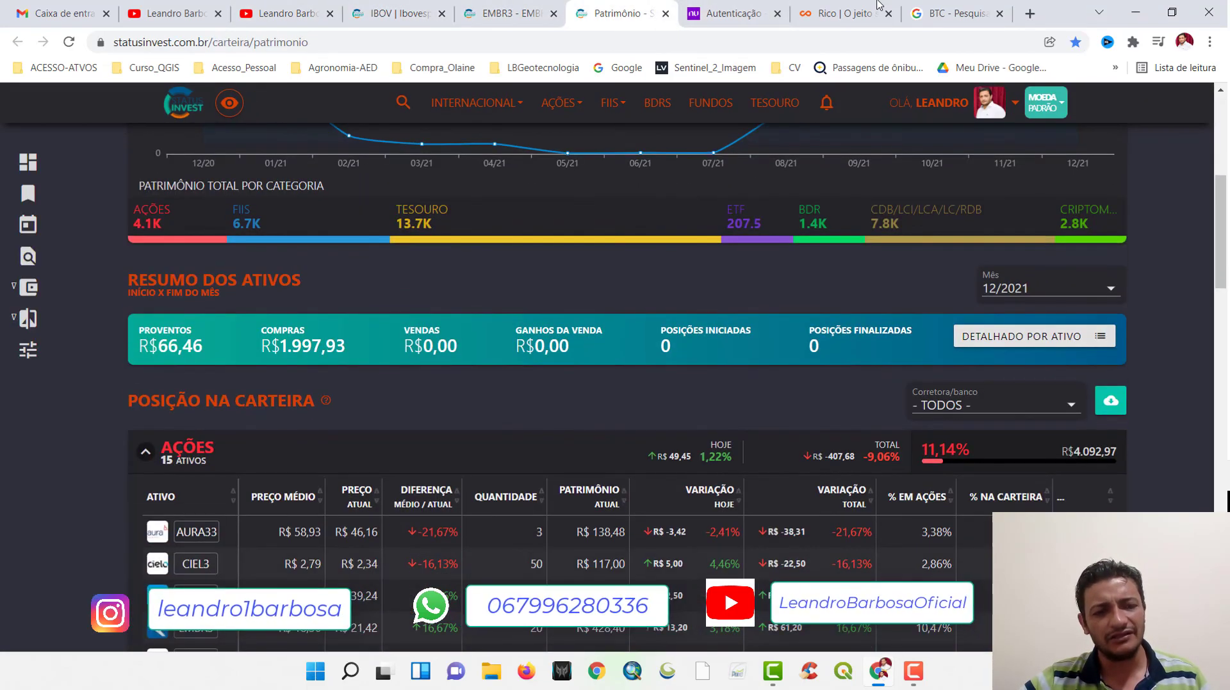
key("Down")
key("Down")
key("Down")
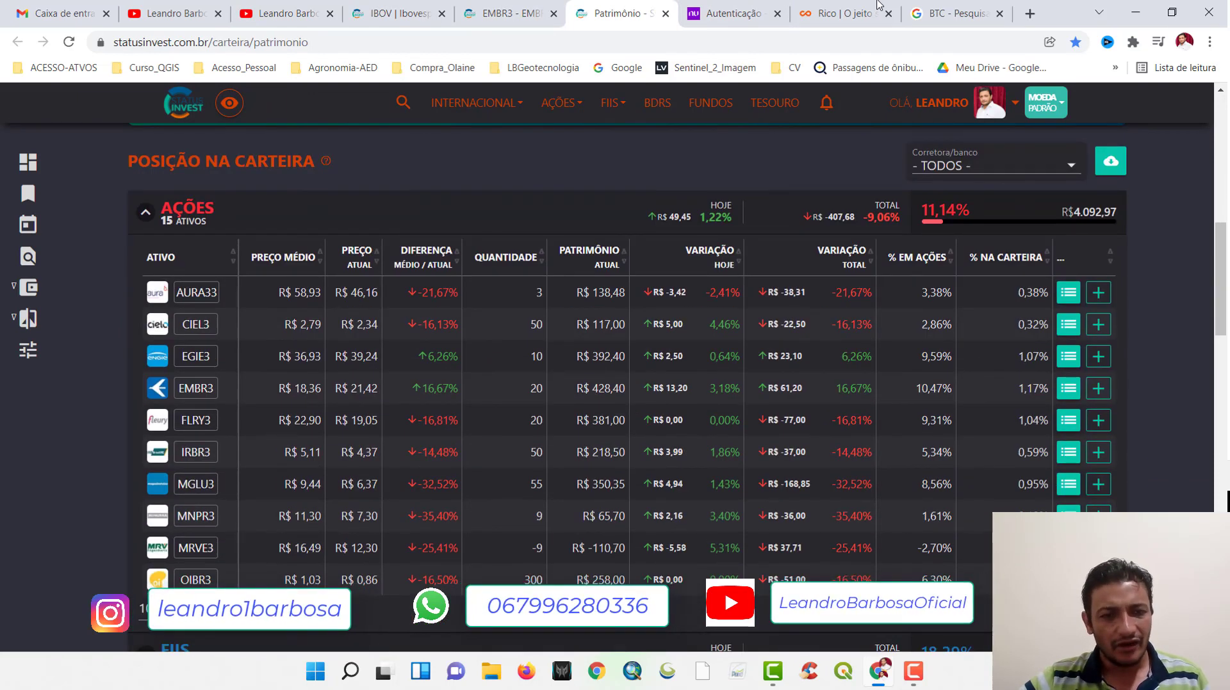
key("Down")
key("Down")
key("Down")
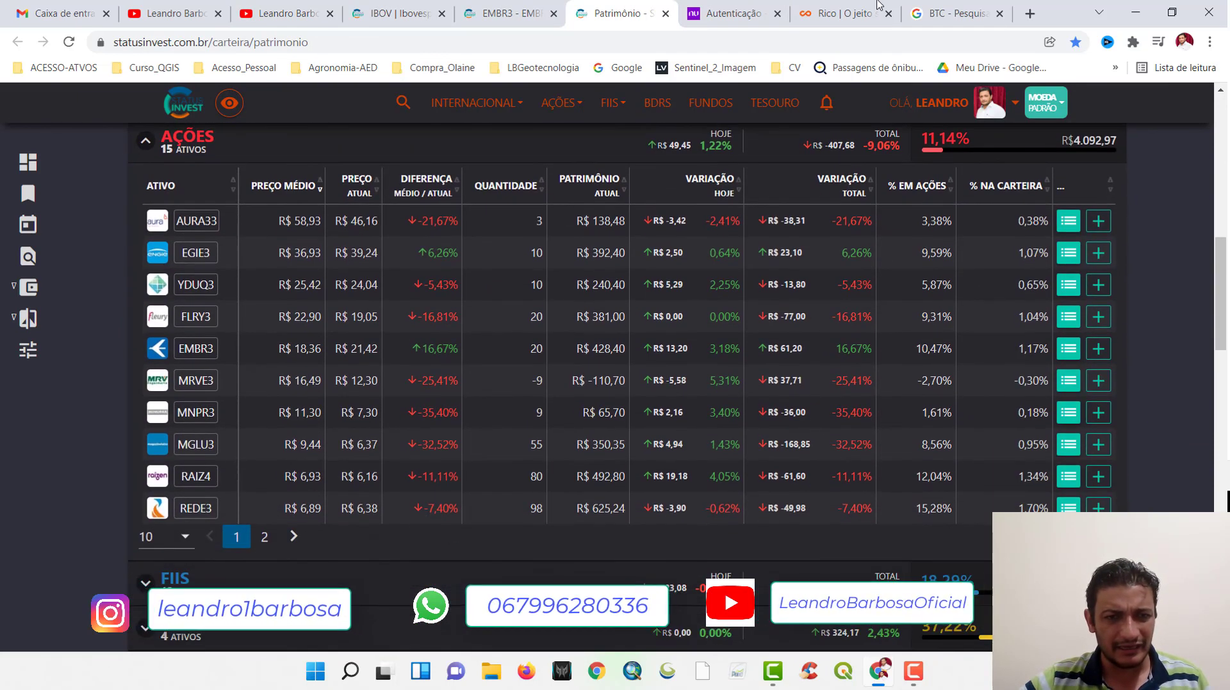